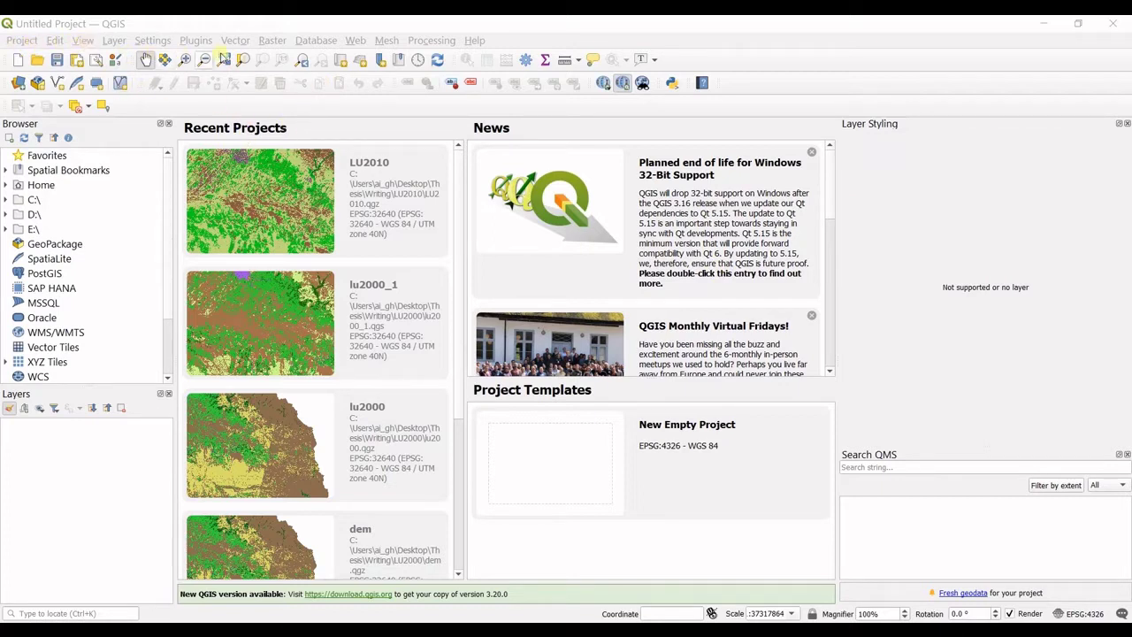
- Show the Layer menu's Add Layer submenu listing vector, raster, mesh and delimited text types
click(113, 42)
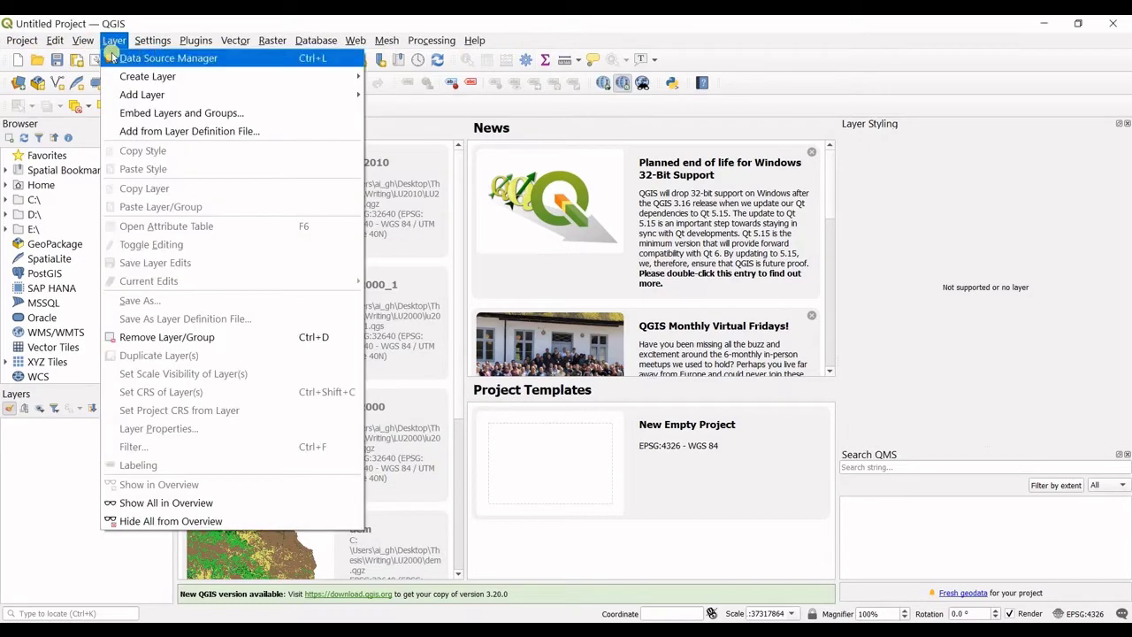
mouse_move(127, 96)
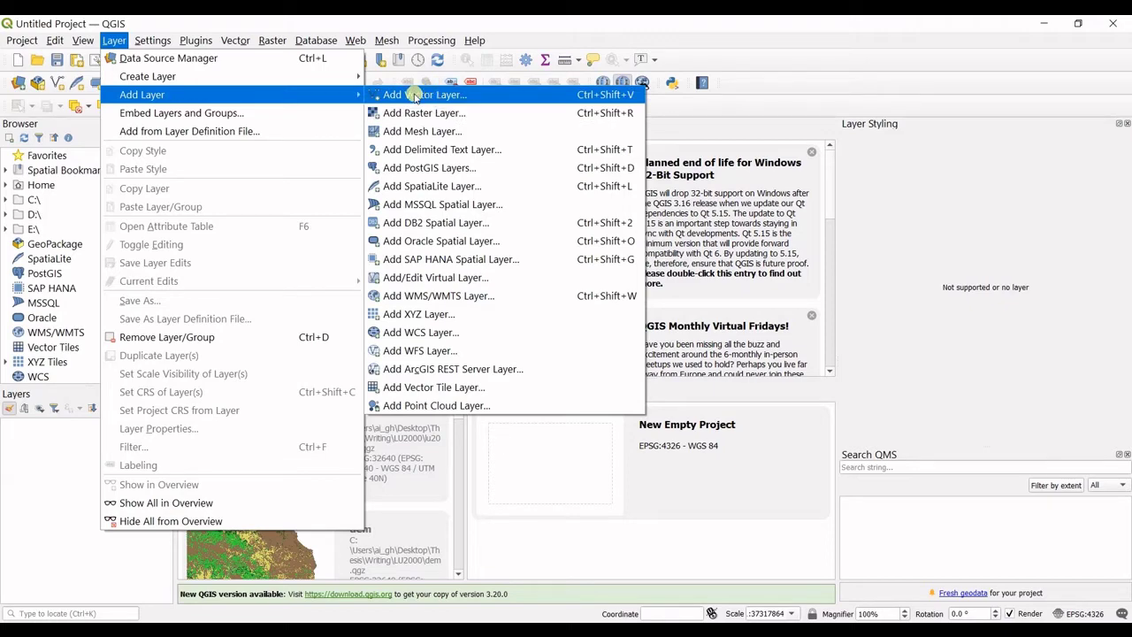
- Add ney_rokh.shx from the neyshape folder as a vector layer with Automatic encoding
click(422, 96)
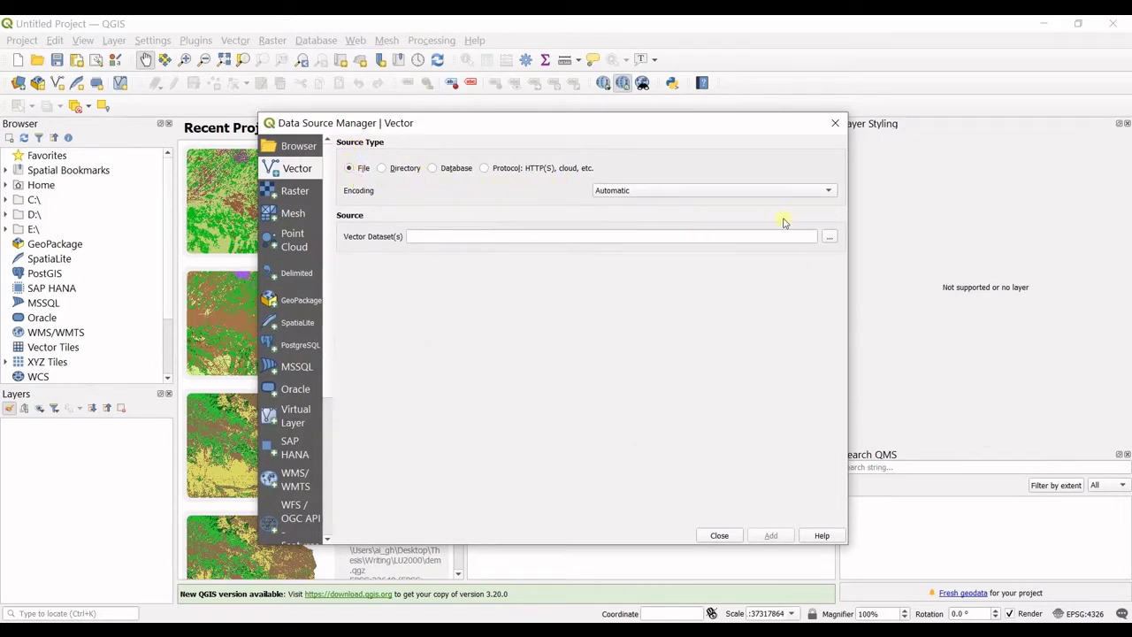
click(818, 193)
click(533, 197)
click(826, 239)
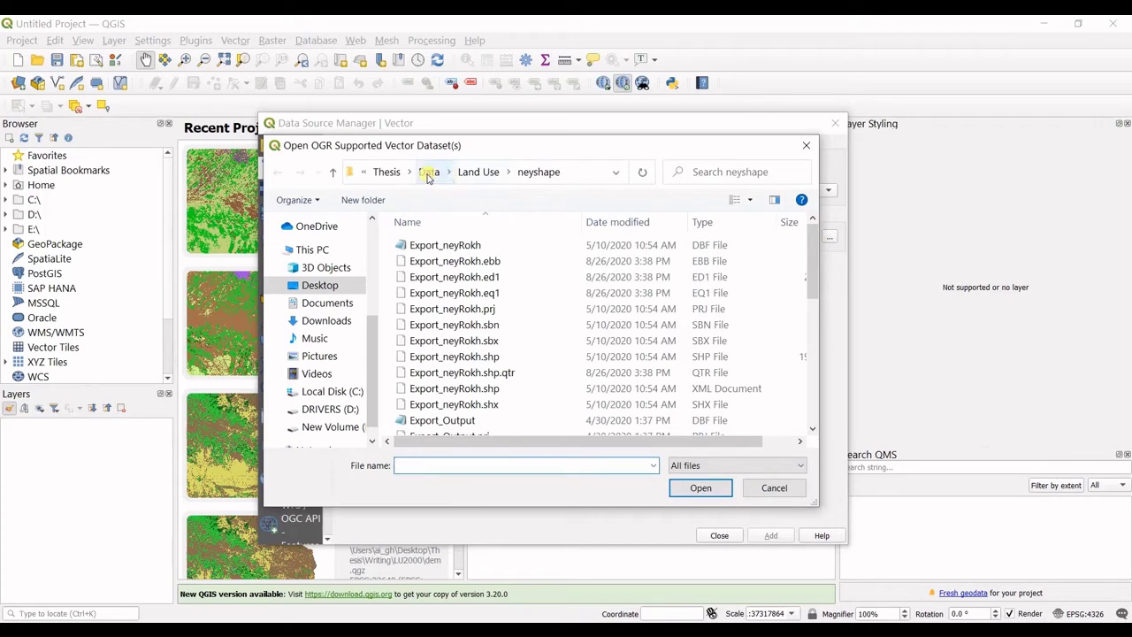
scroll(451, 300, down, 4)
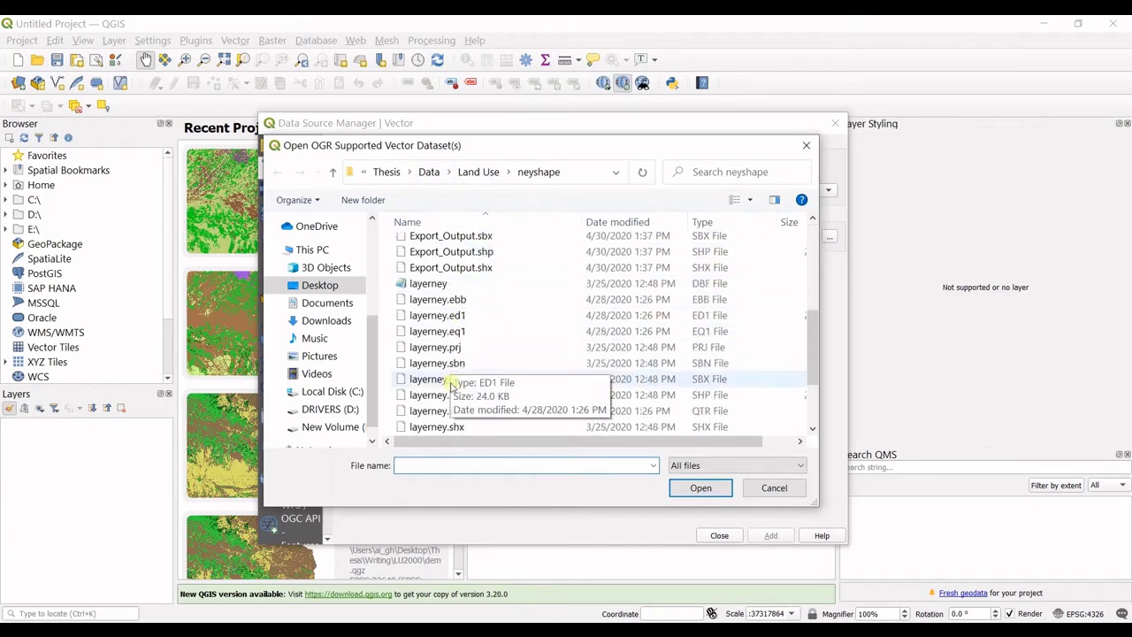
scroll(450, 380, down, 2)
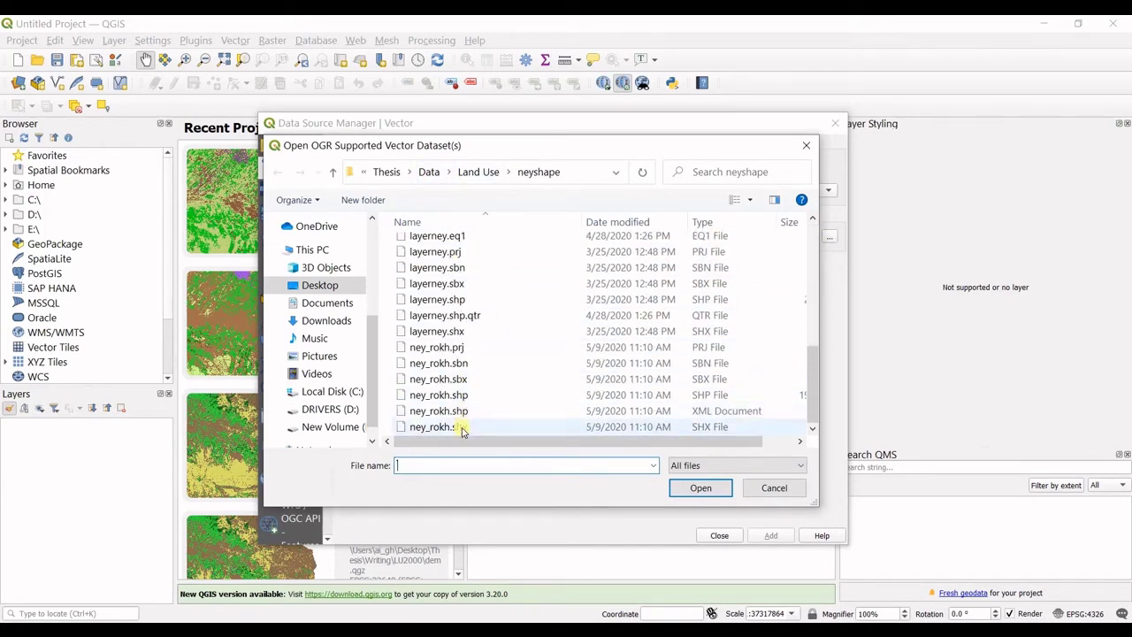
click(461, 429)
click(700, 487)
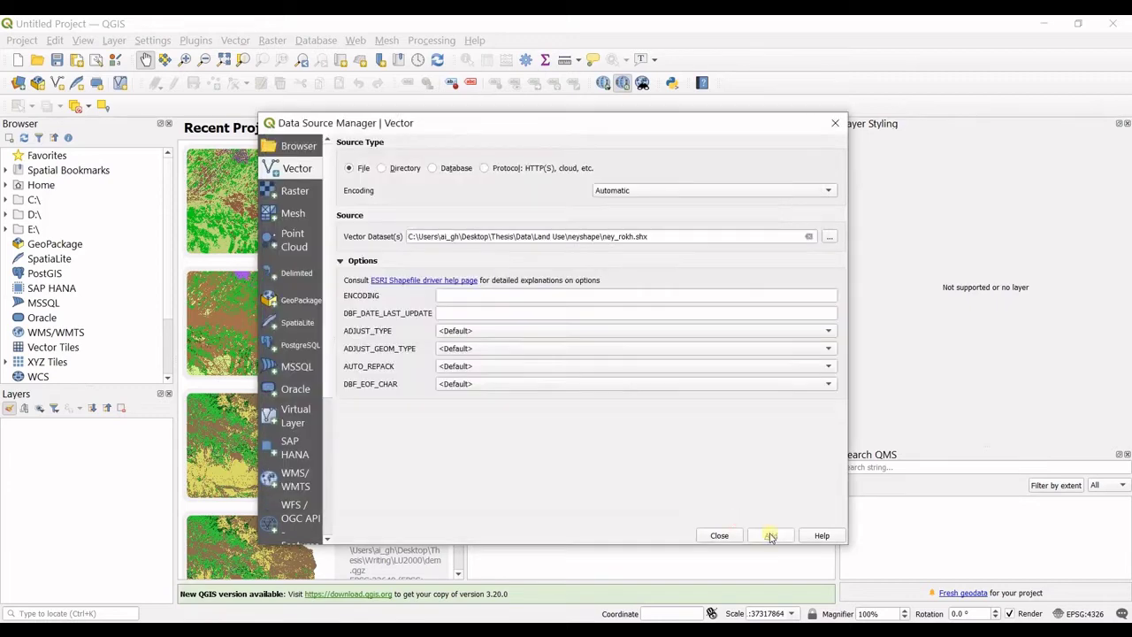
click(767, 538)
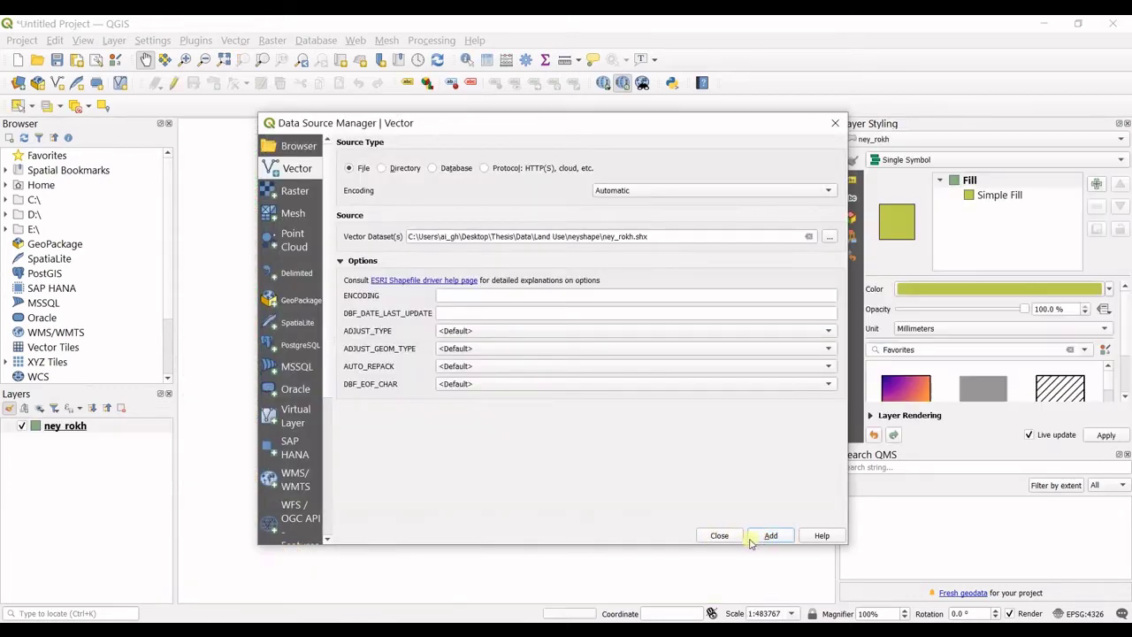
click(718, 535)
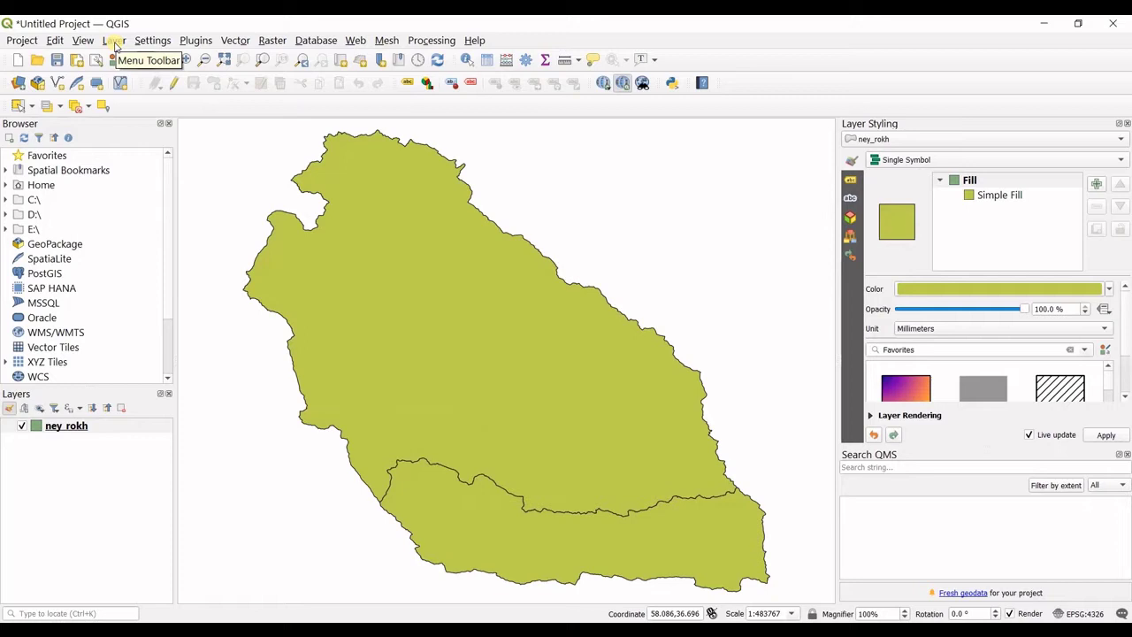
- Start adding a raster layer and browse into Data > Land Use > 2000-1
click(114, 41)
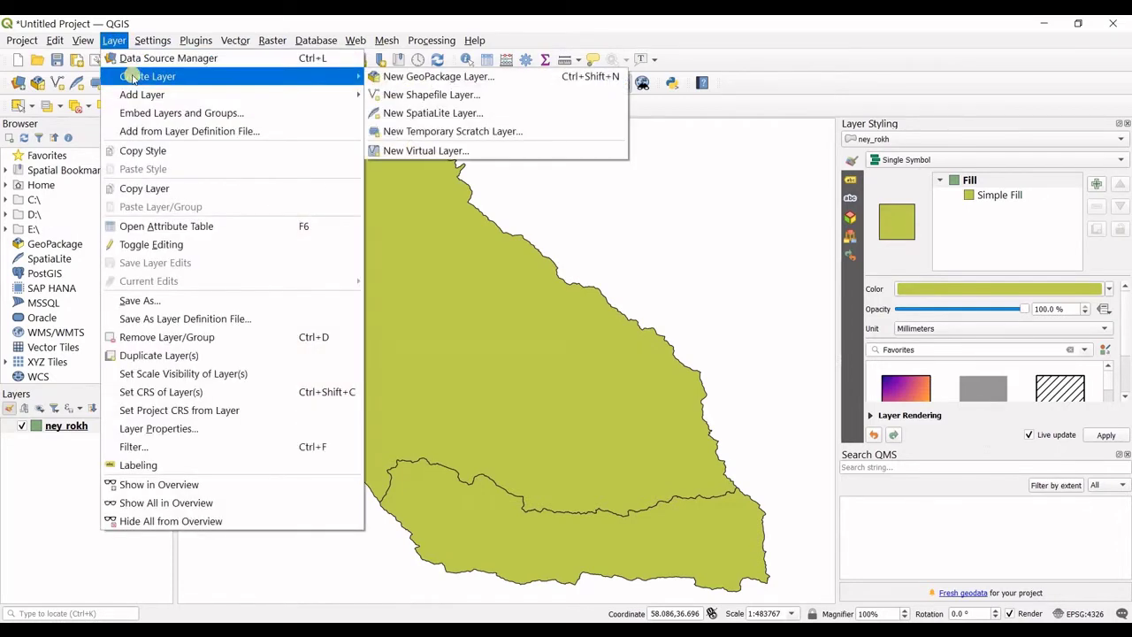
mouse_move(151, 94)
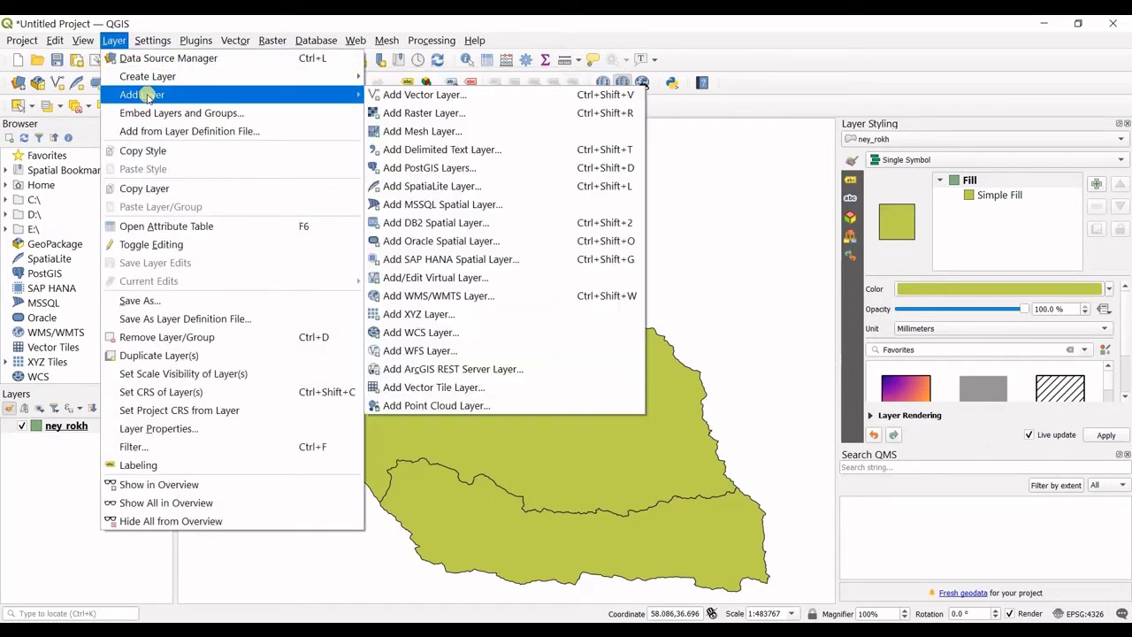
click(392, 114)
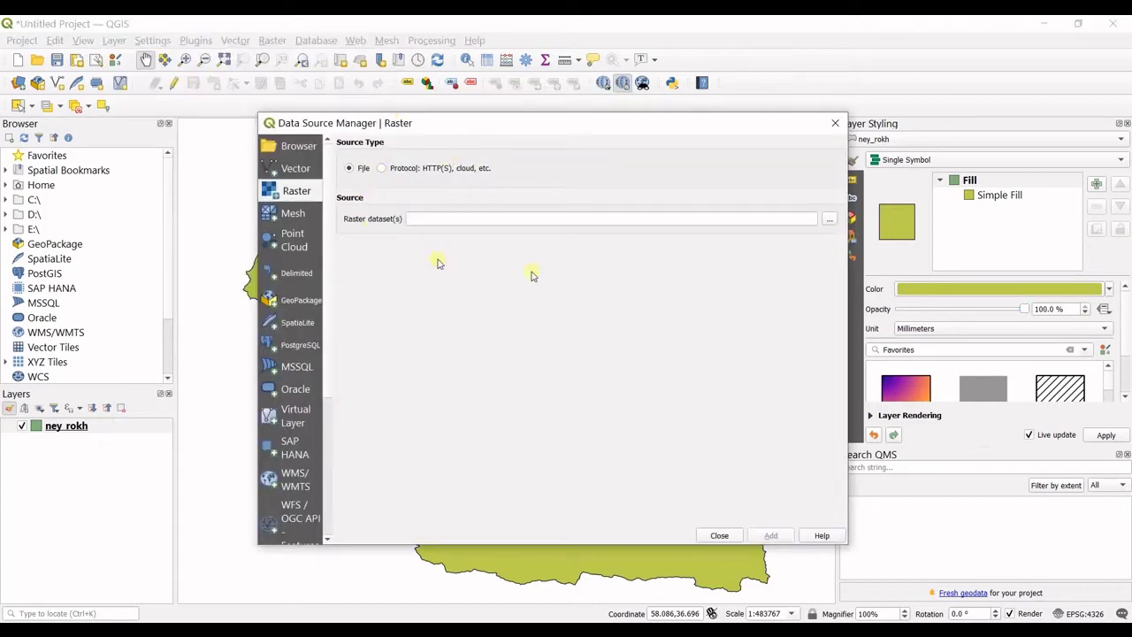
click(831, 221)
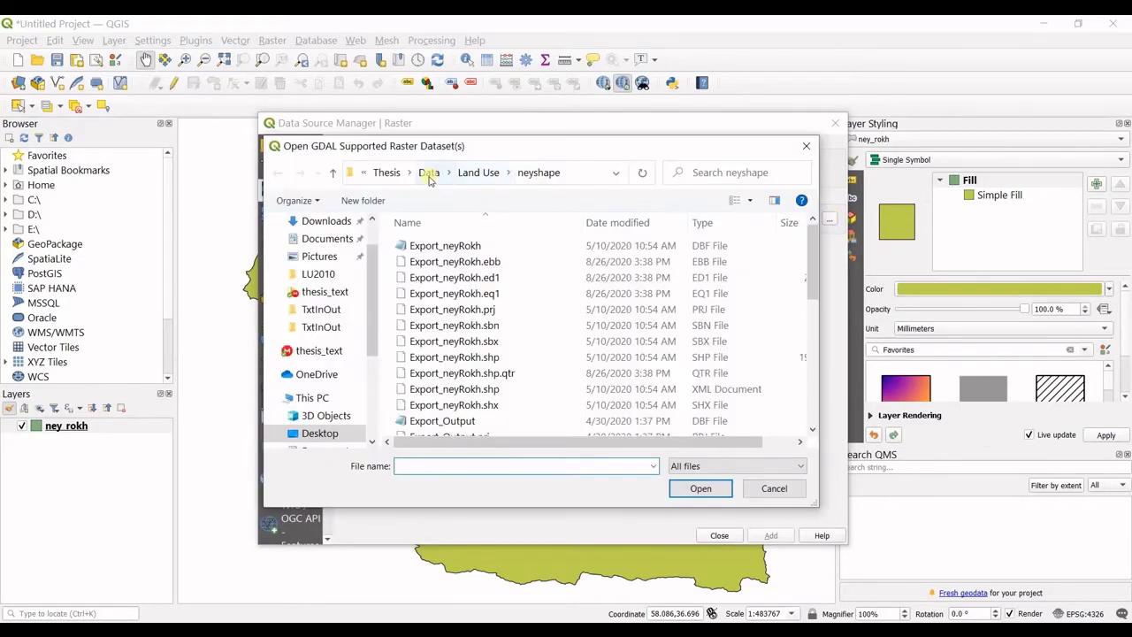
click(430, 174)
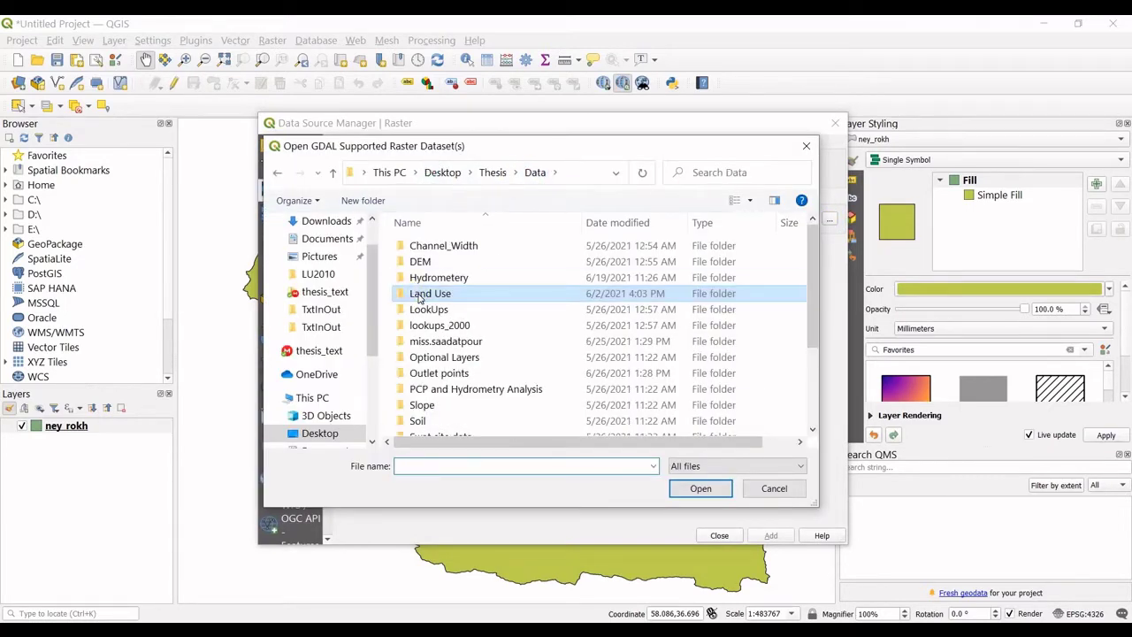
double_click(419, 294)
double_click(423, 279)
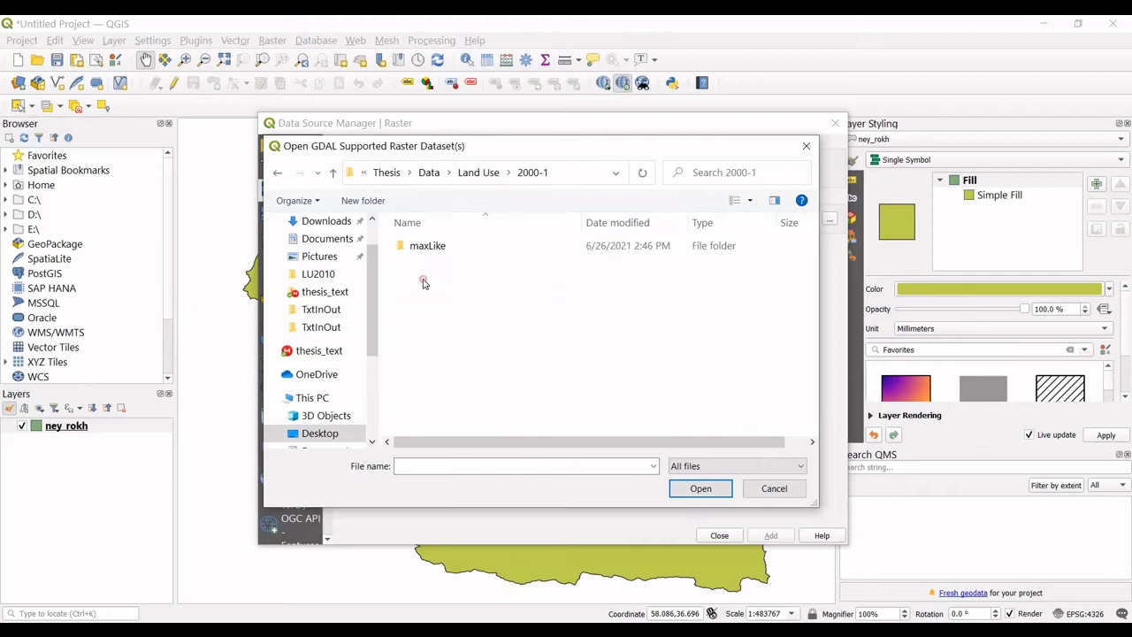
- Go through maxLike > 10_mask and add 10_mask.zip as a raster layer
double_click(425, 247)
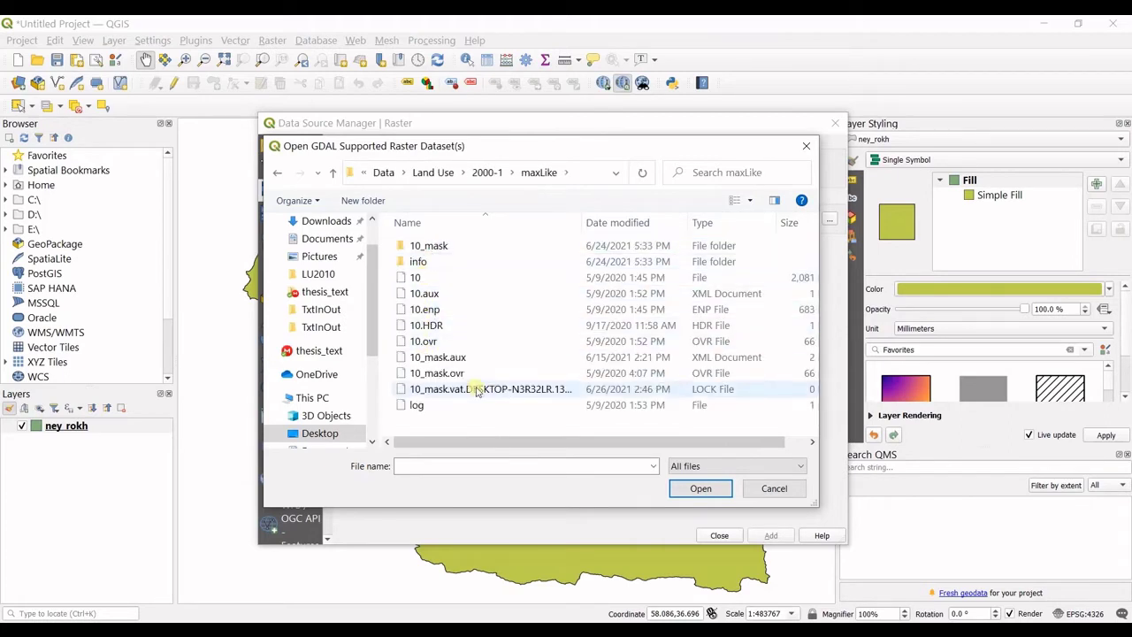
click(481, 251)
double_click(480, 252)
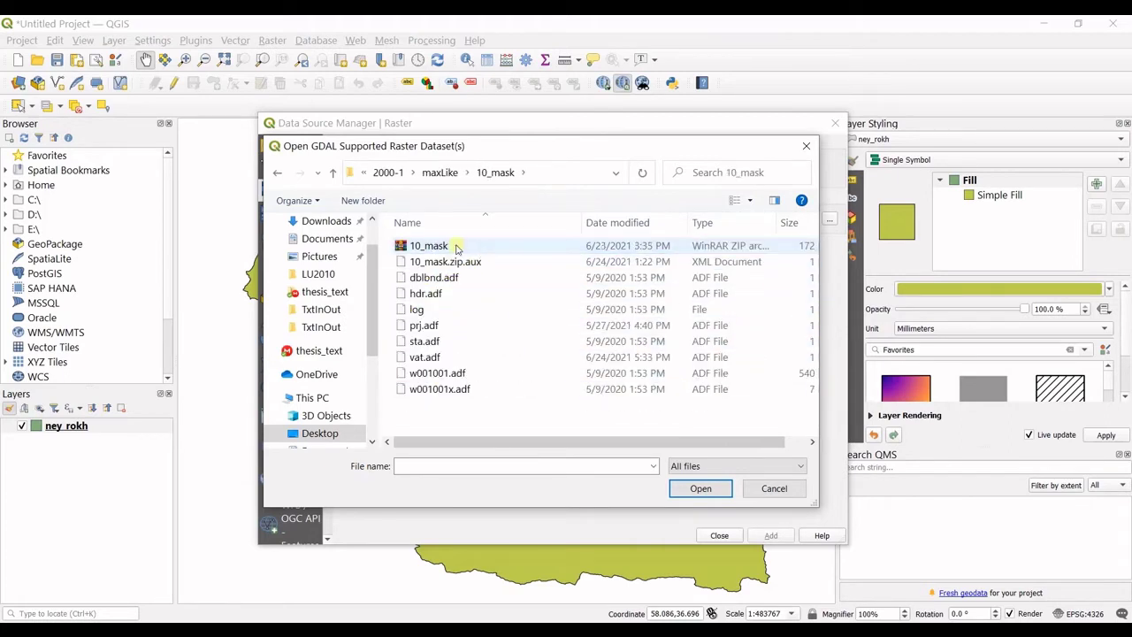
click(433, 248)
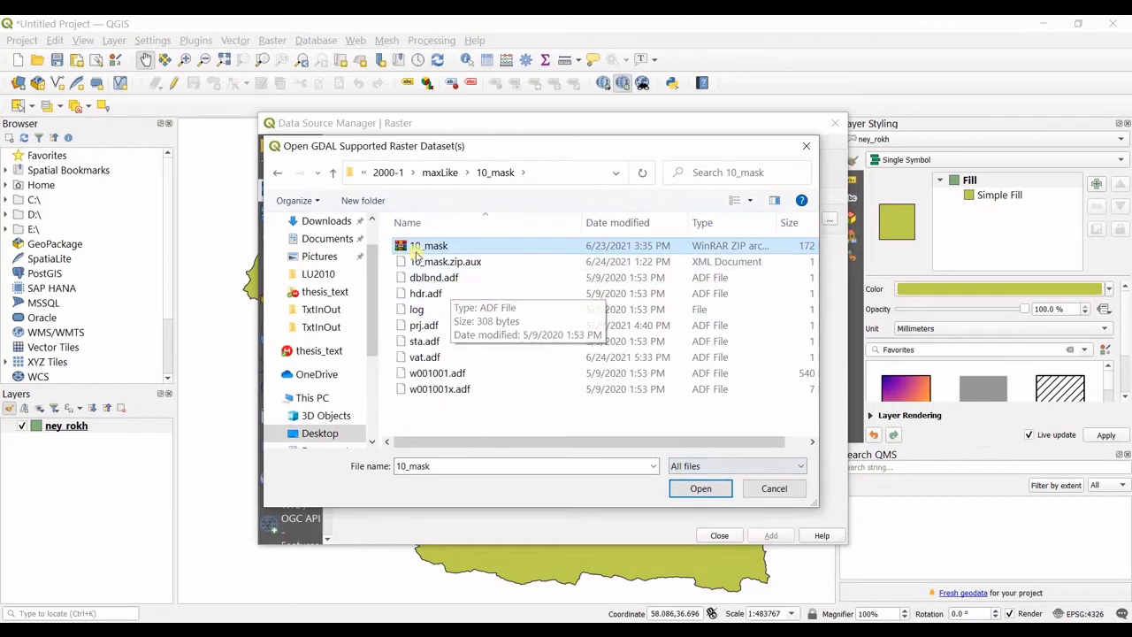
click(706, 488)
click(772, 536)
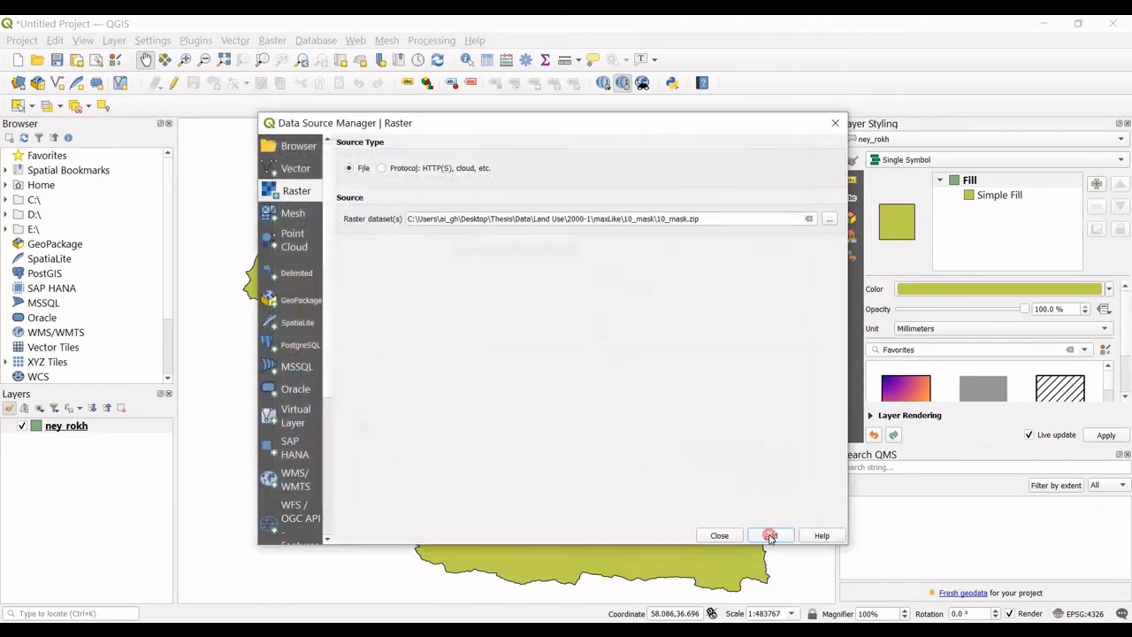
click(719, 535)
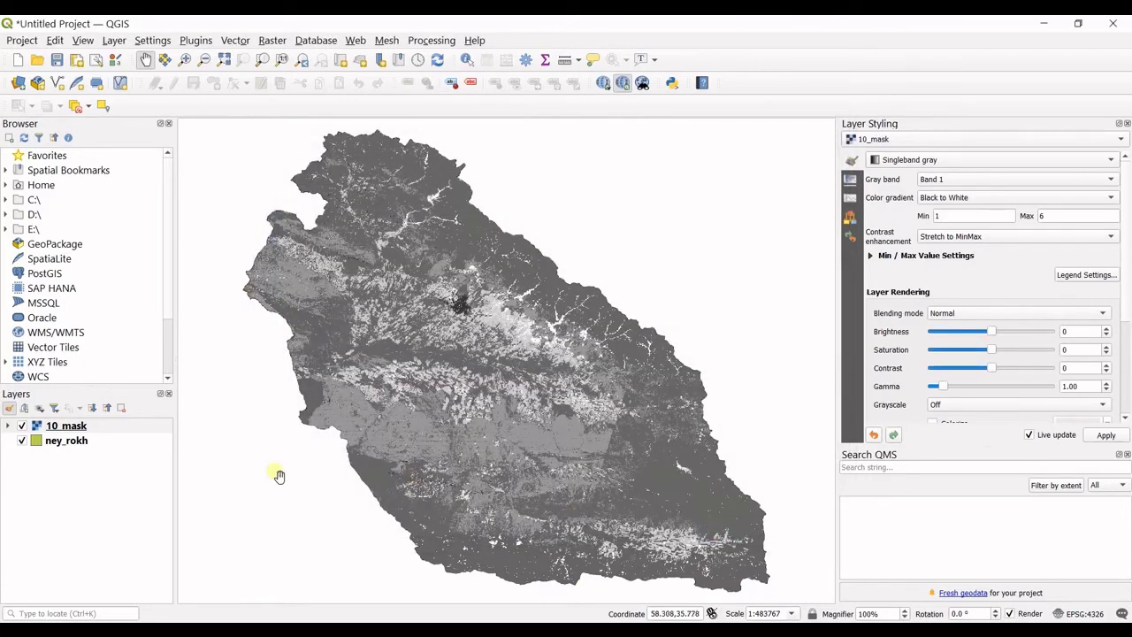
- Expand the 10_mask legend to reveal its Band 1 range of 1 to 6
click(5, 426)
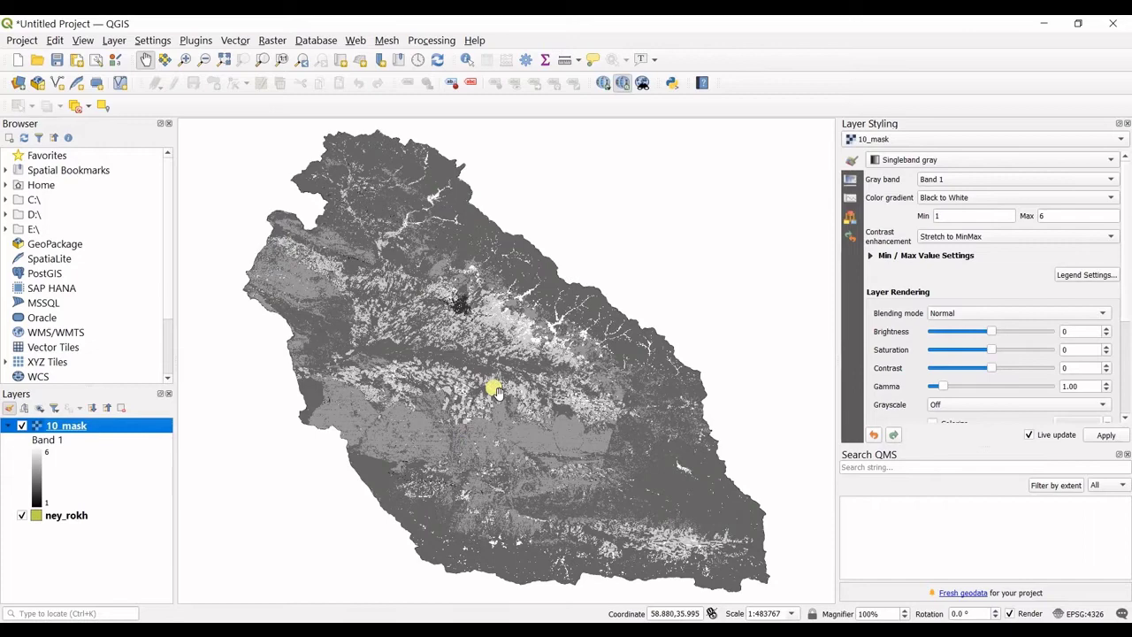
scroll(492, 392, up, 3)
scroll(526, 414, up, 5)
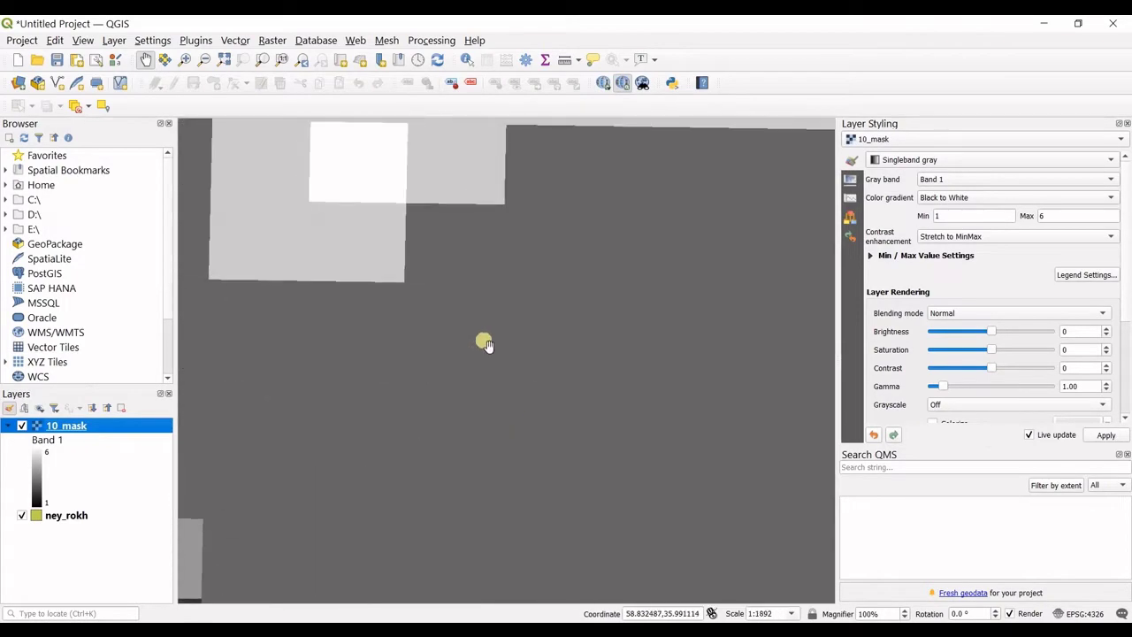
drag(485, 341, 537, 416)
- Zoom in and out on the canvas to inspect individual 10_mask raster cells
scroll(505, 384, down, 1)
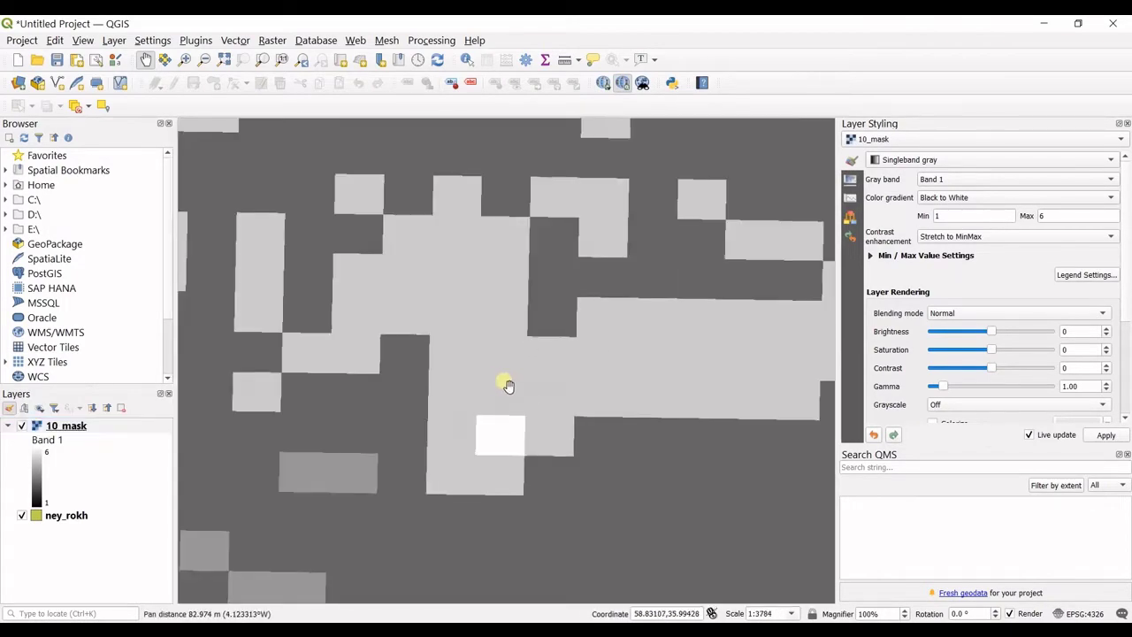
scroll(437, 379, down, 1)
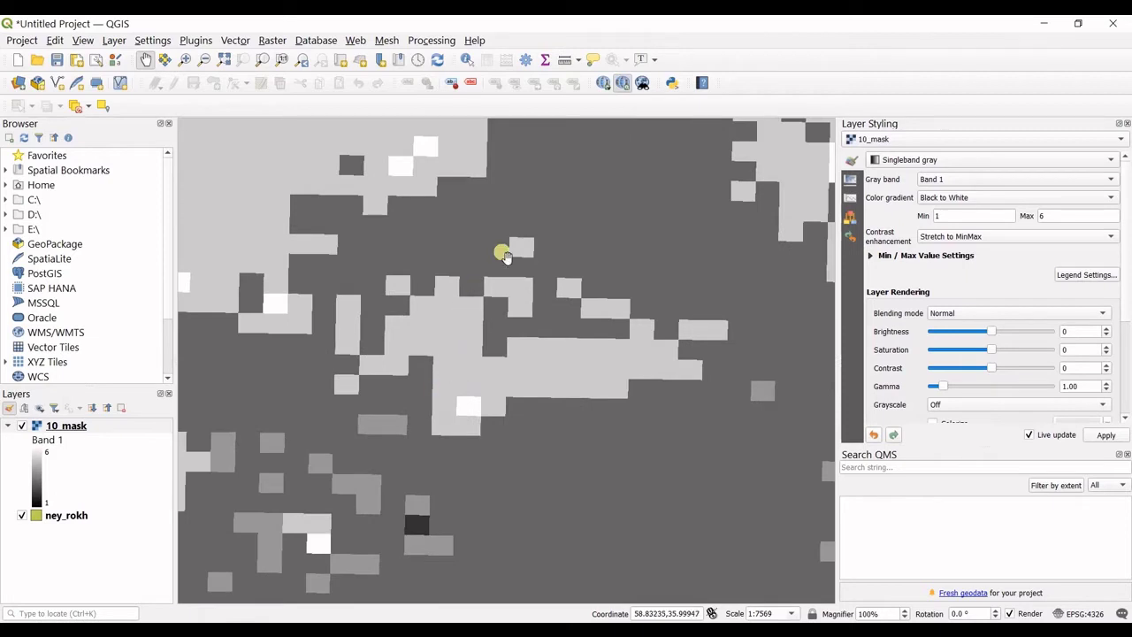
scroll(480, 301, up, 2)
scroll(601, 204, up, 2)
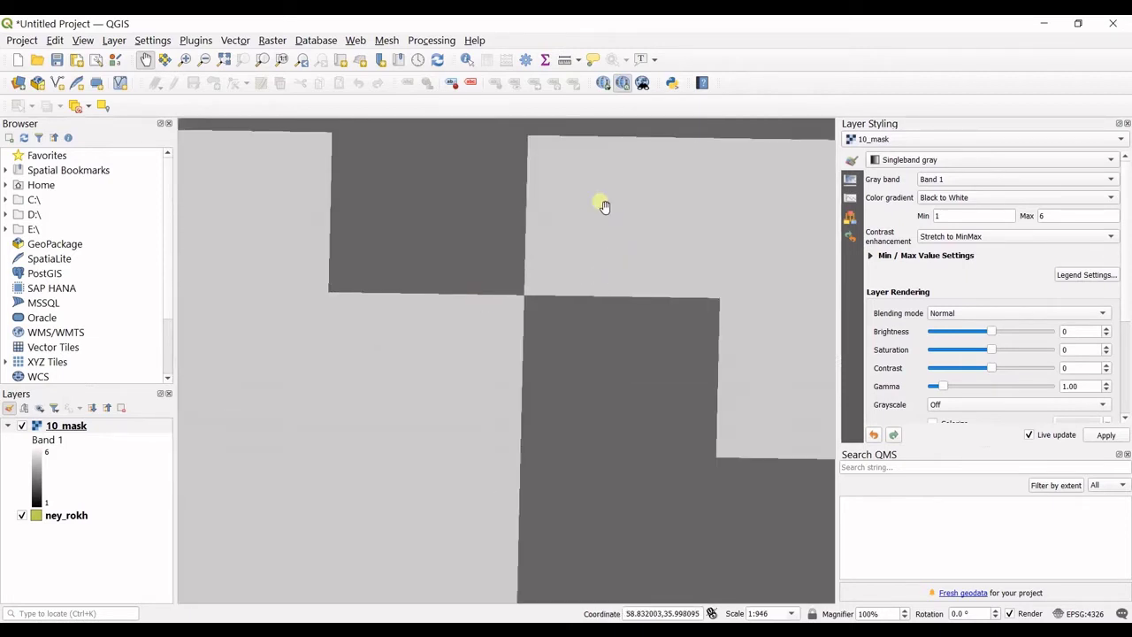
scroll(613, 171, up, 2)
scroll(620, 178, down, 4)
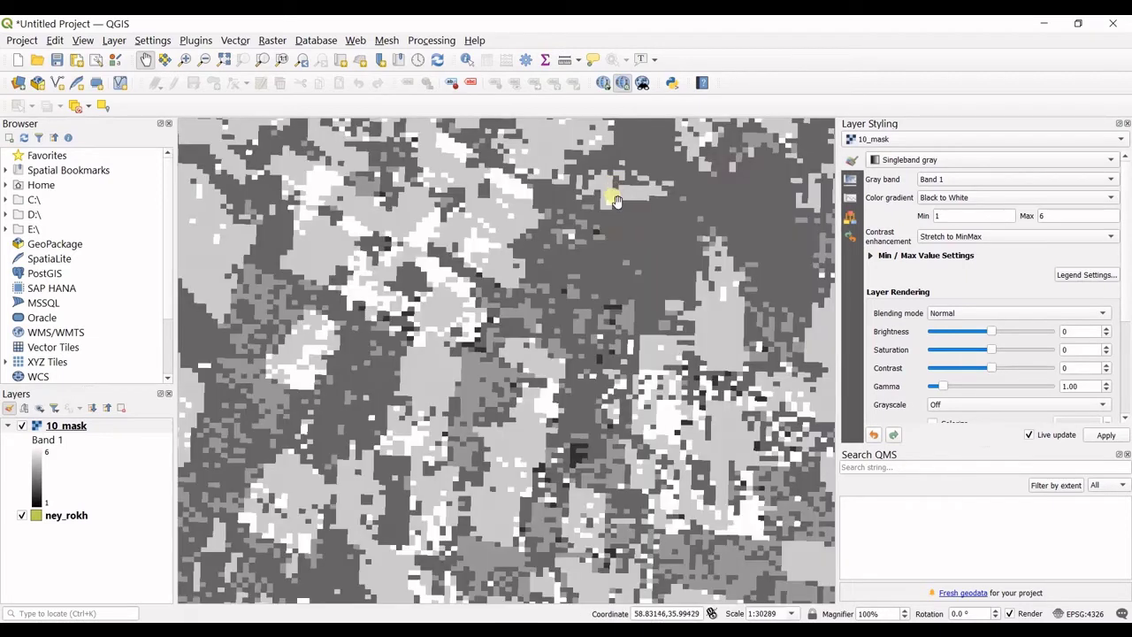
scroll(372, 481, up, 1)
scroll(372, 482, up, 1)
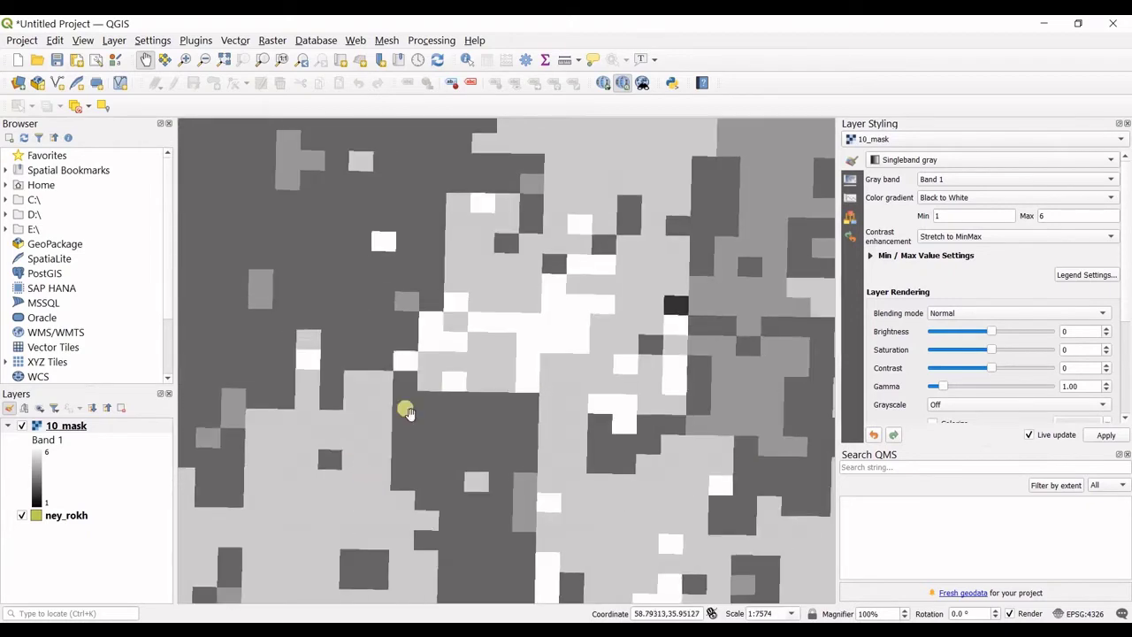
scroll(470, 343, up, 1)
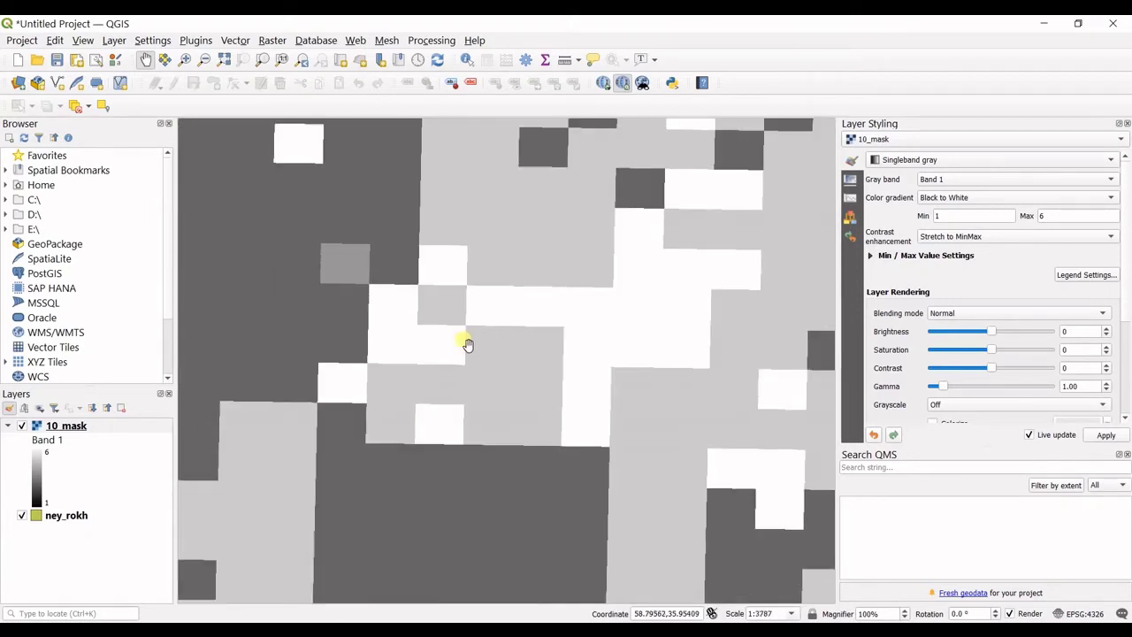
- Toggle 10_mask's visibility, then zoom out and pan to centre the ney_rokh watershed
click(22, 425)
scroll(488, 378, down, 4)
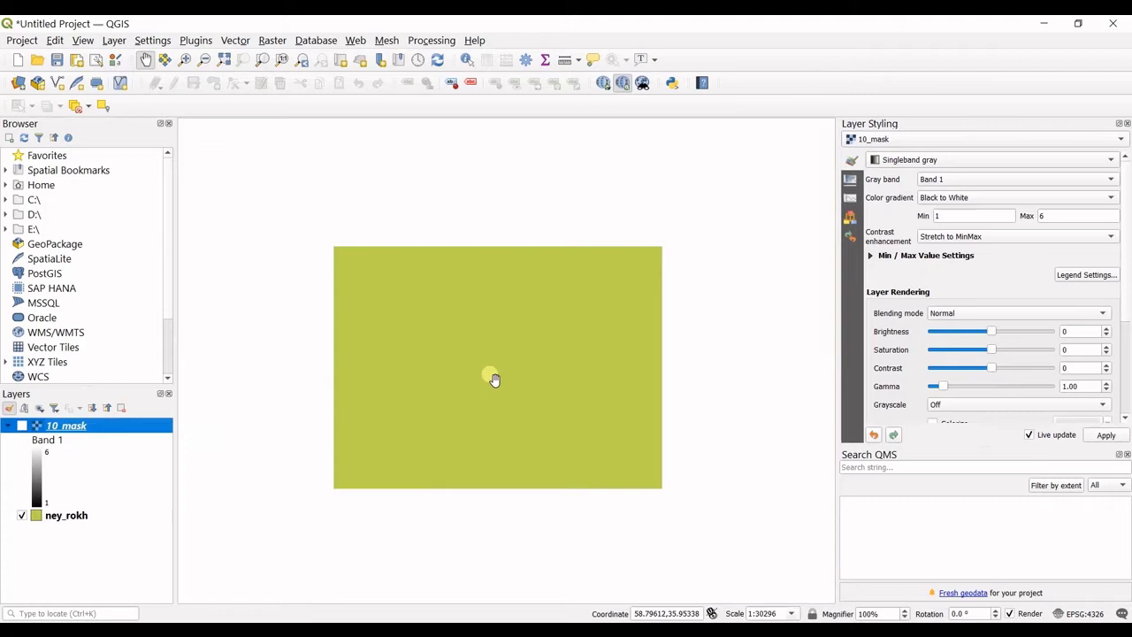
scroll(488, 378, down, 4)
scroll(416, 501, up, 6)
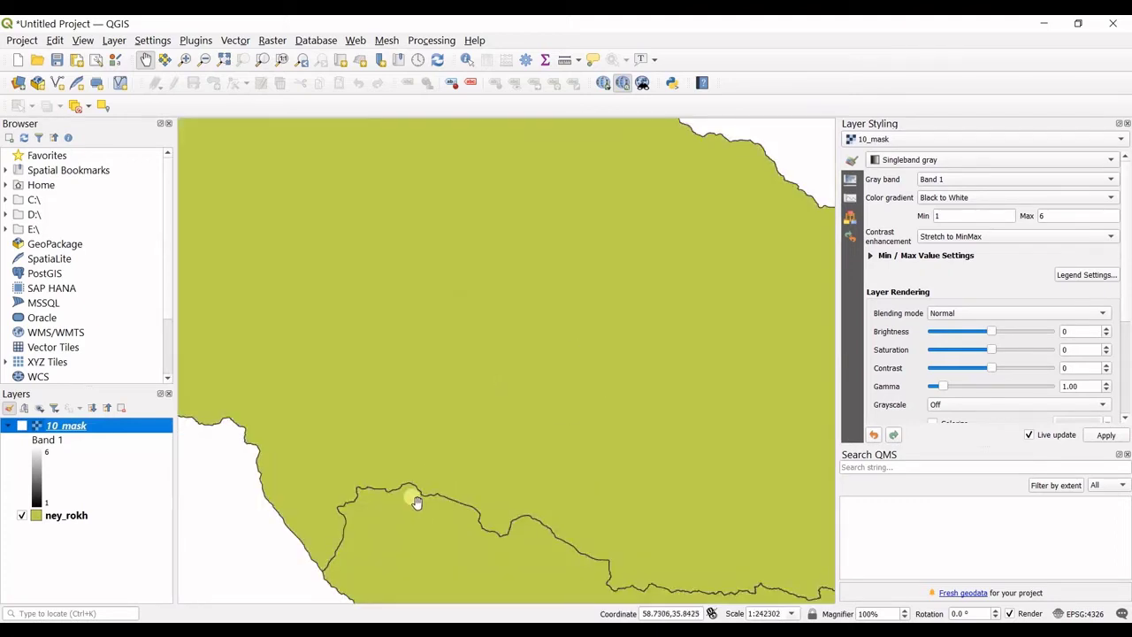
scroll(504, 359, up, 4)
scroll(556, 397, up, 8)
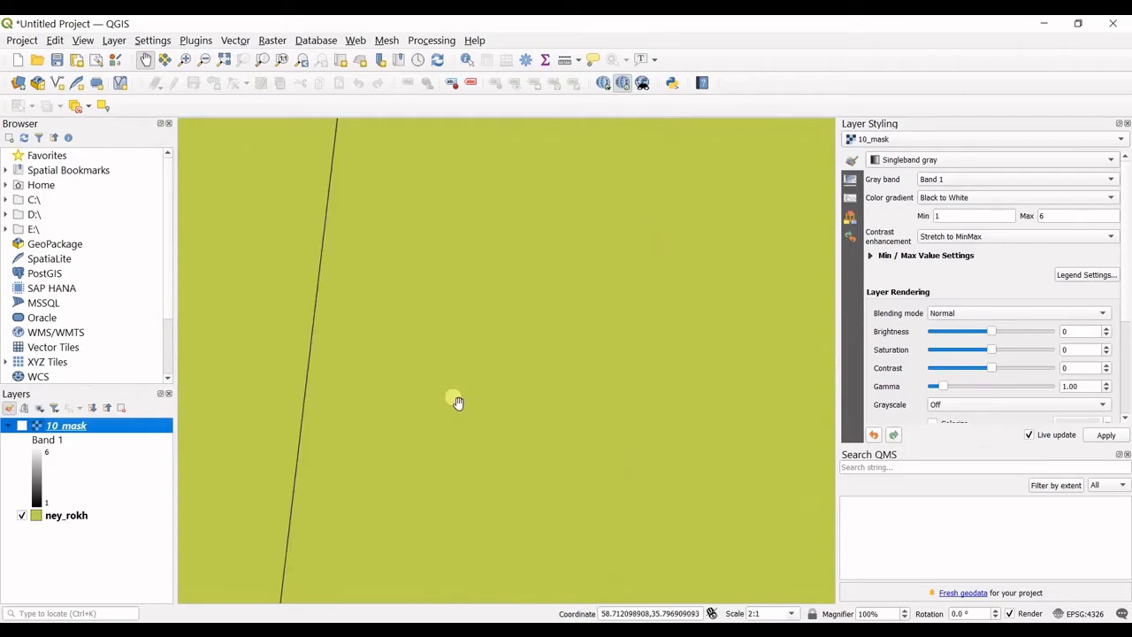
scroll(301, 396, down, 1)
scroll(301, 396, down, 16)
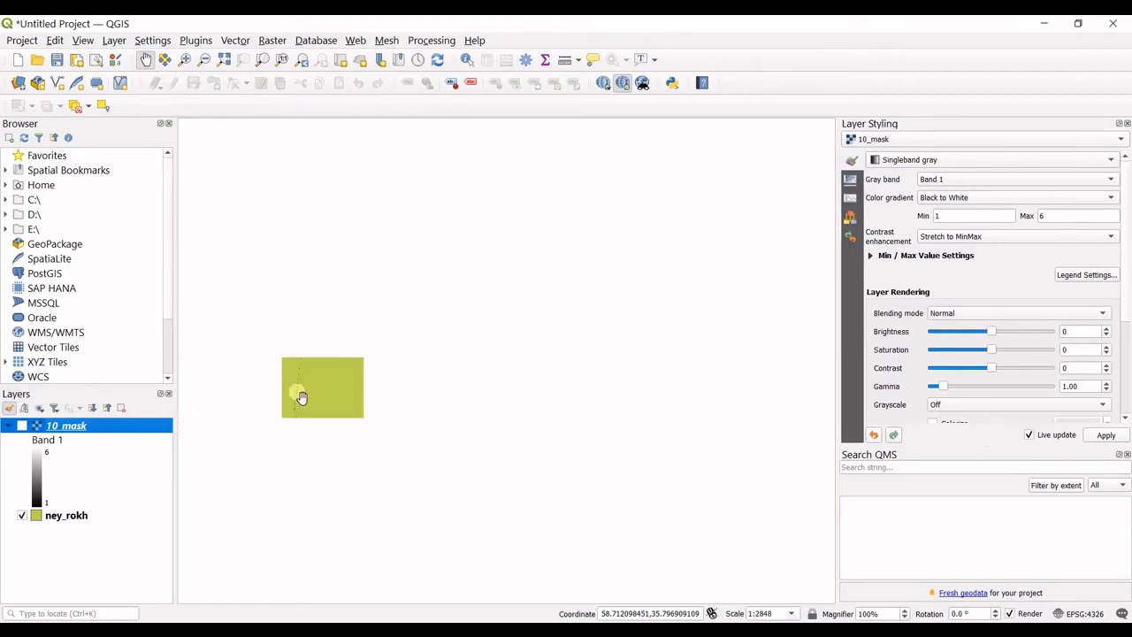
scroll(363, 177, up, 1)
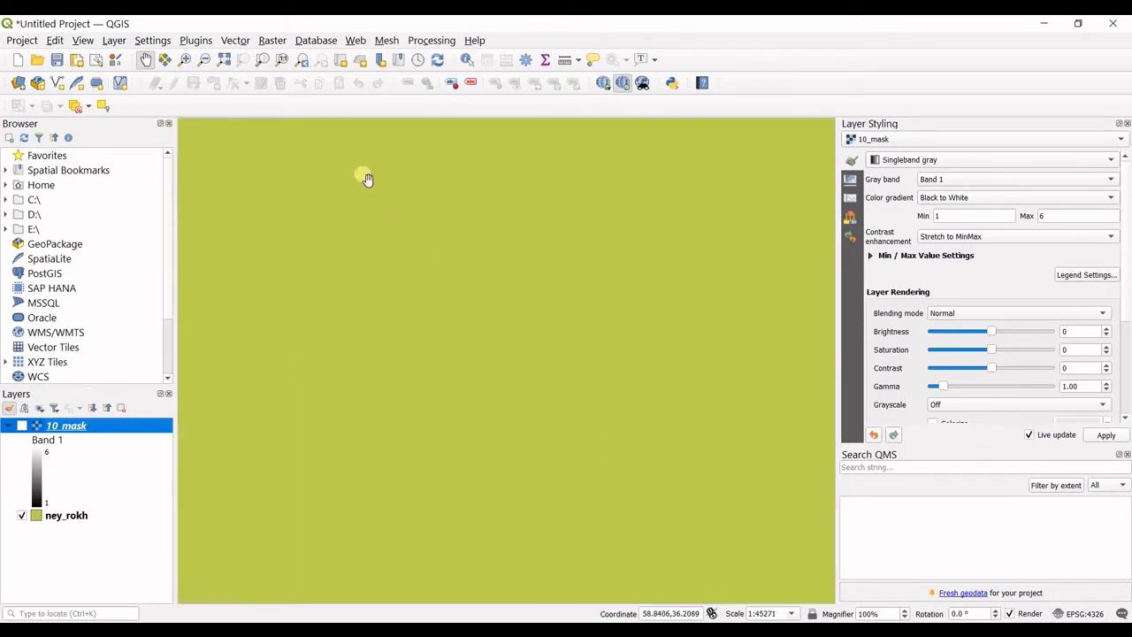
scroll(376, 179, down, 2)
drag(402, 270, 434, 445)
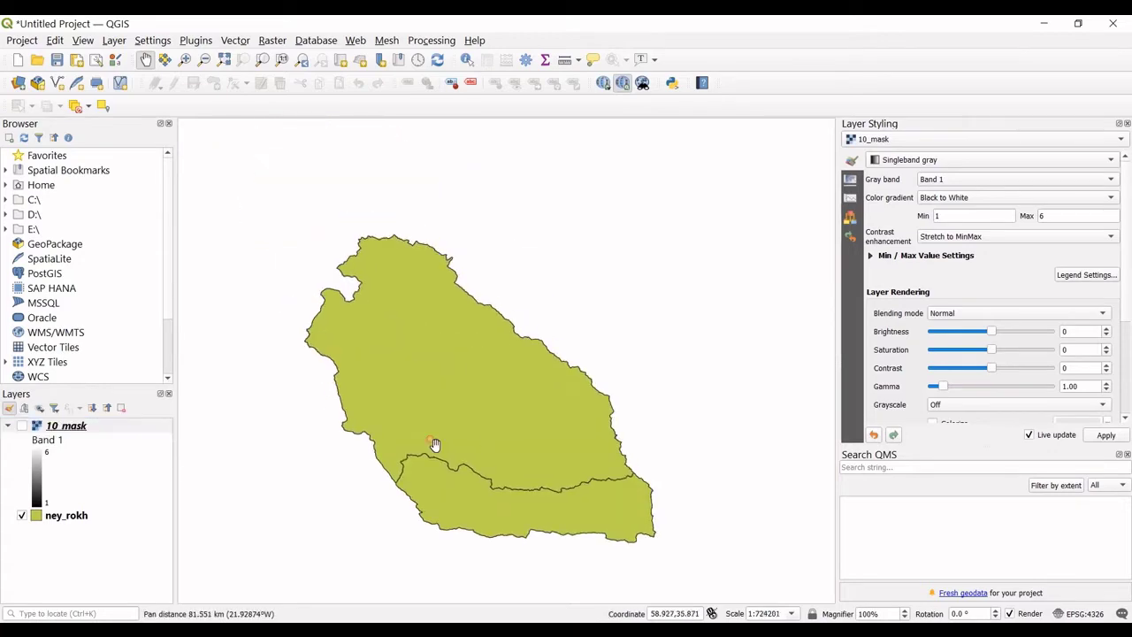
click(22, 425)
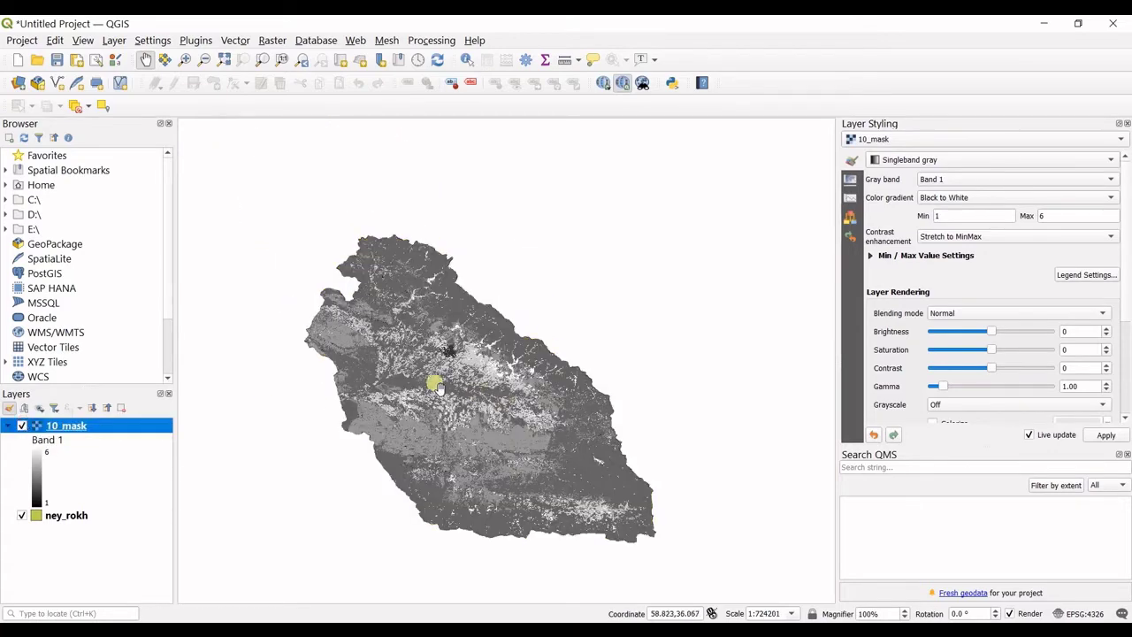
scroll(431, 382, up, 2)
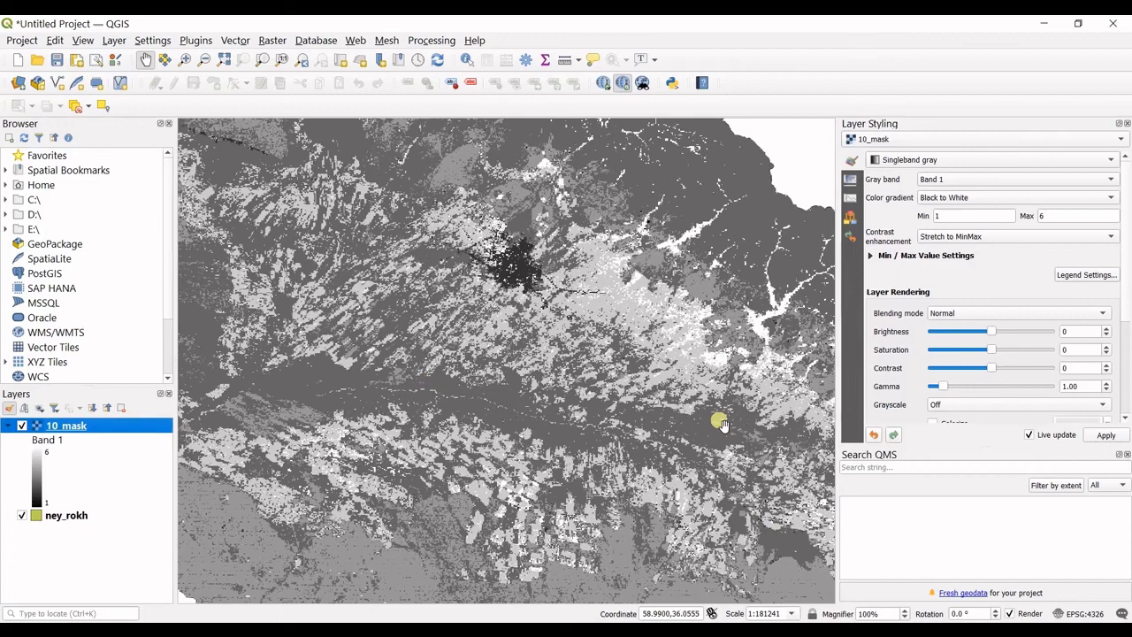
scroll(720, 422, down, 2)
scroll(787, 403, up, 2)
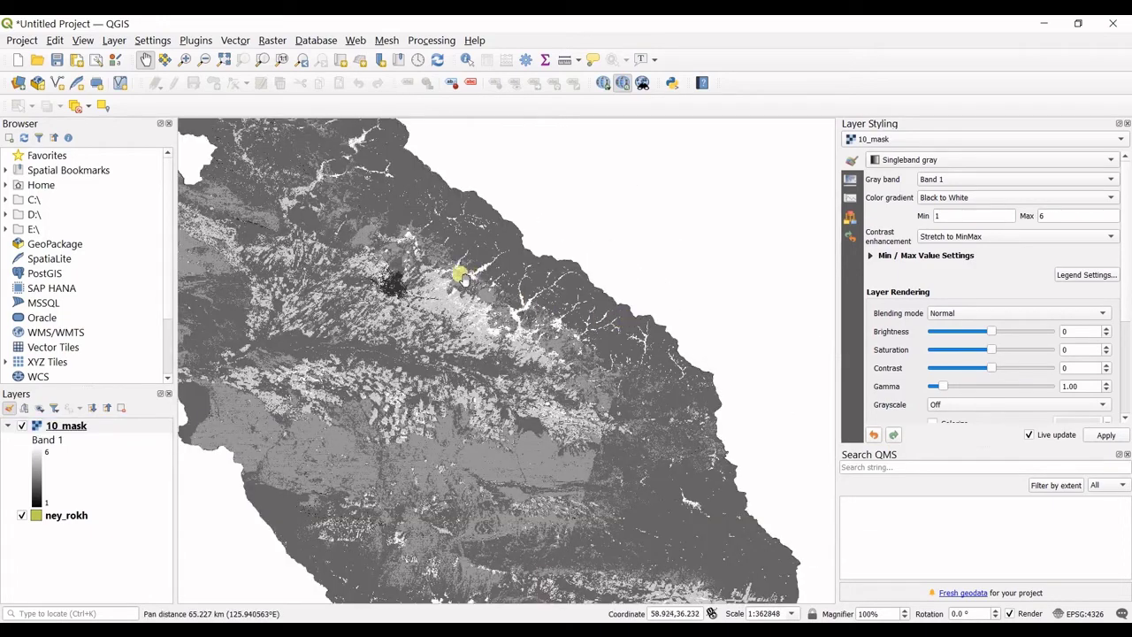
scroll(437, 296, down, 2)
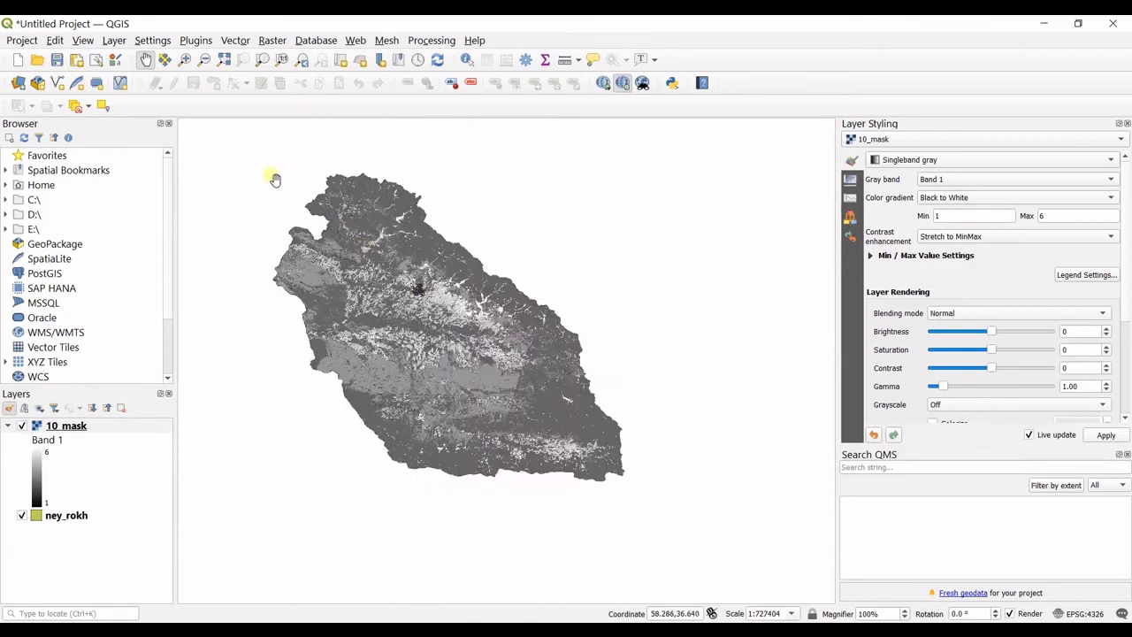
- Add demsrtm90m1.tif from Data/miss.saadatpour/DEM/DEM as a raster layer
click(115, 41)
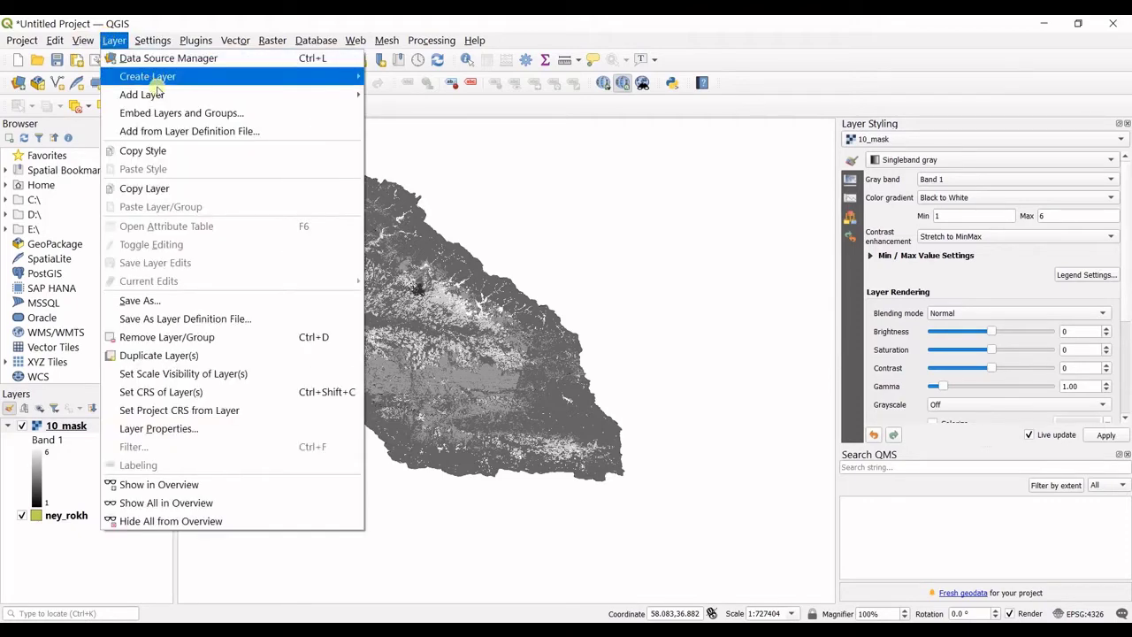
mouse_move(144, 94)
click(411, 112)
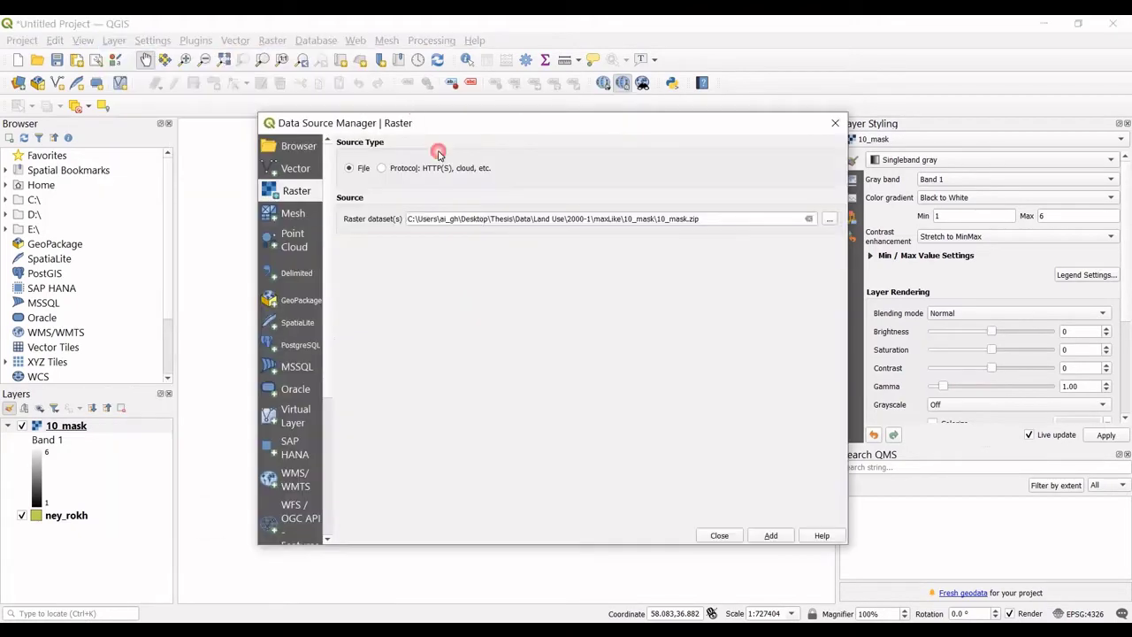
click(831, 224)
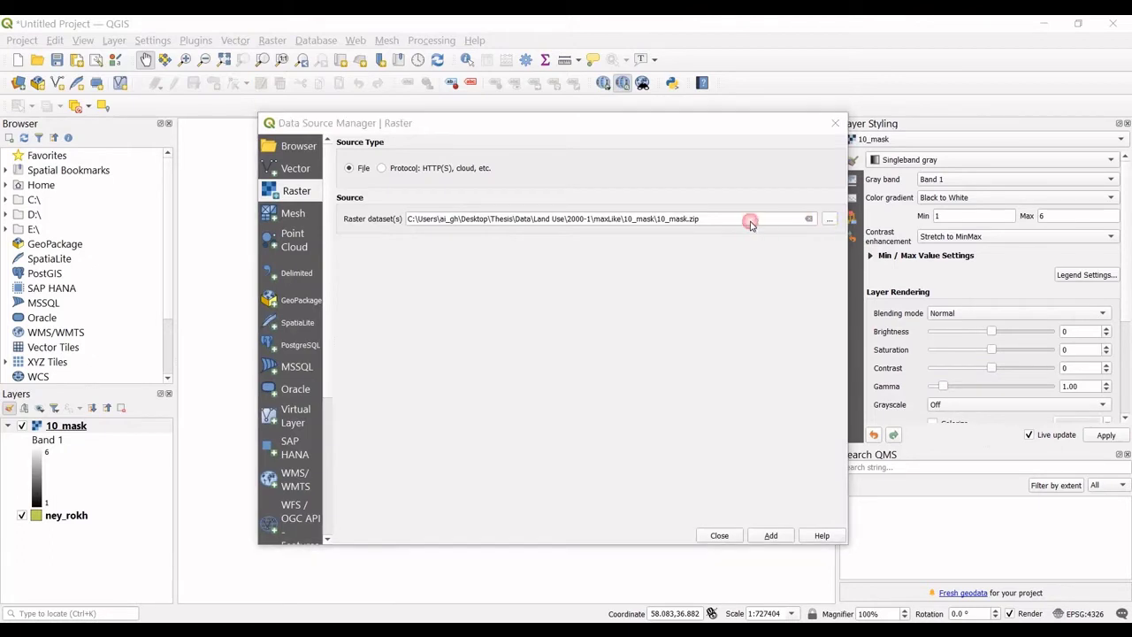
click(391, 173)
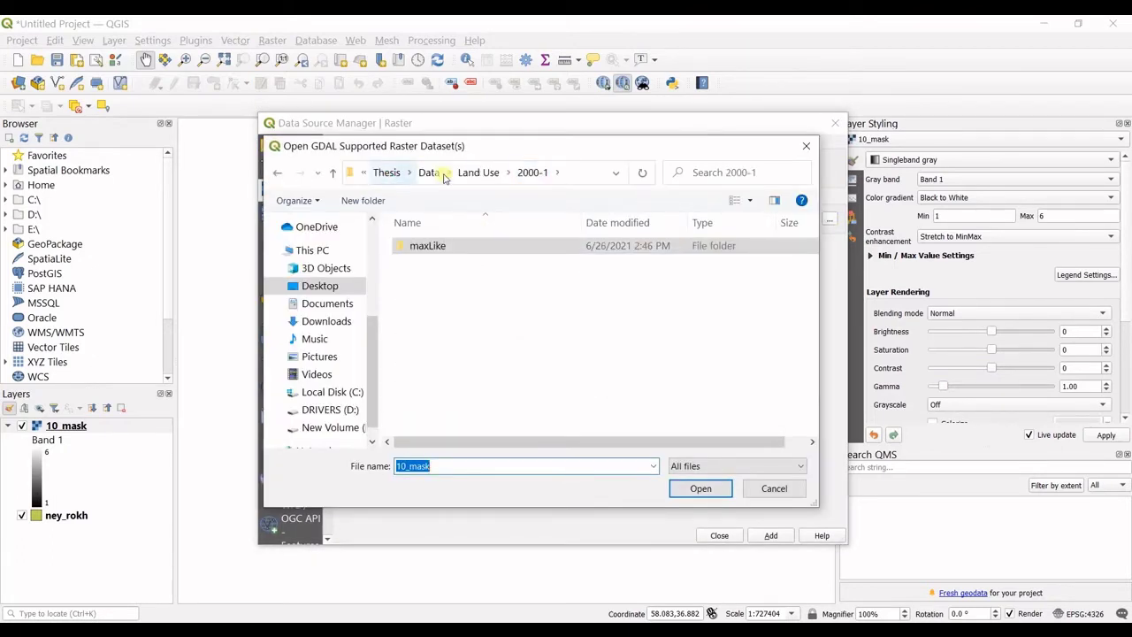
click(429, 172)
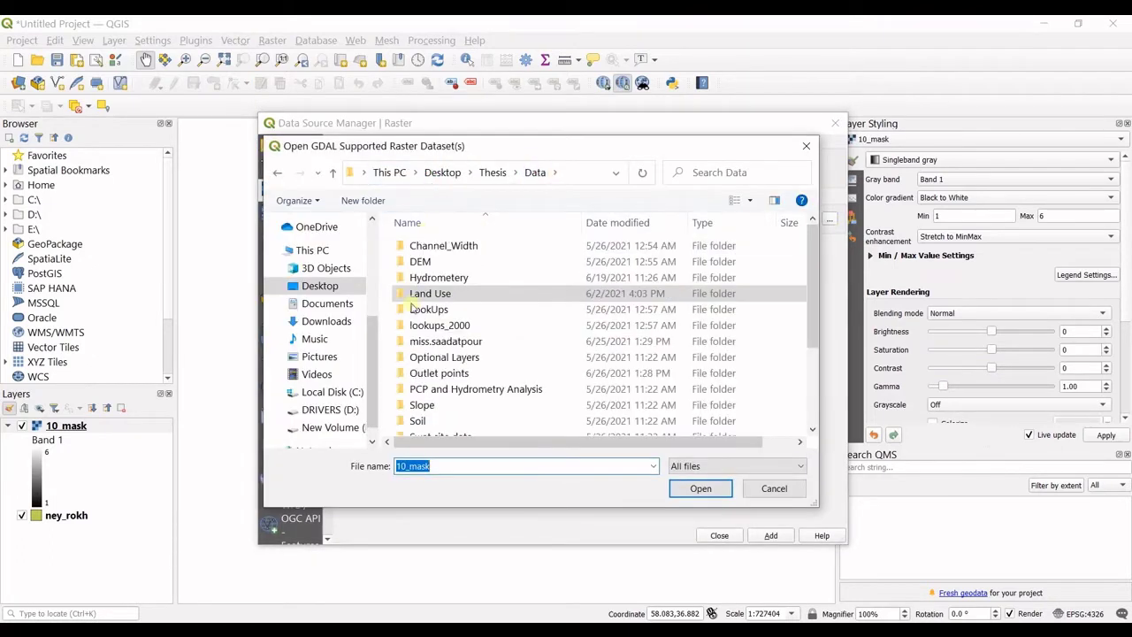
double_click(434, 341)
double_click(434, 264)
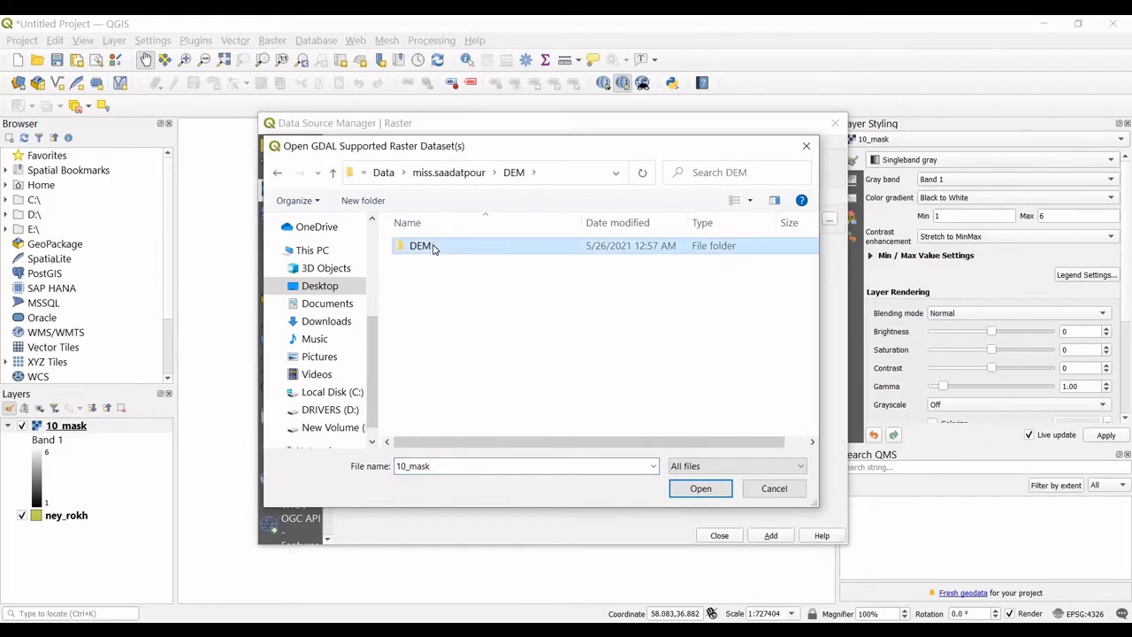
double_click(419, 245)
double_click(432, 325)
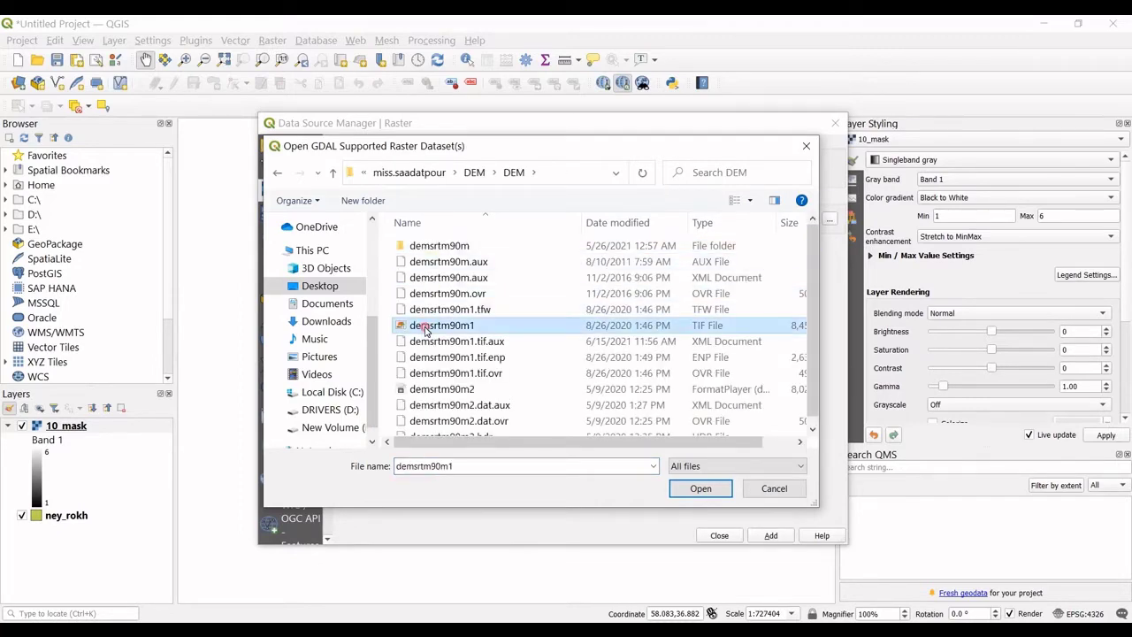
click(788, 541)
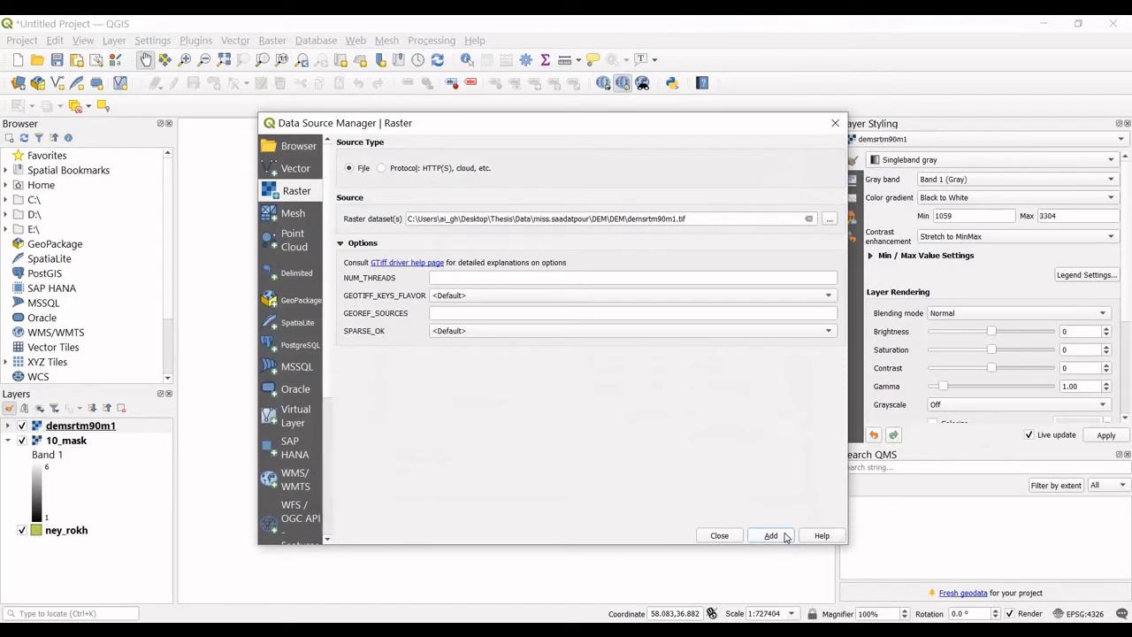
click(719, 535)
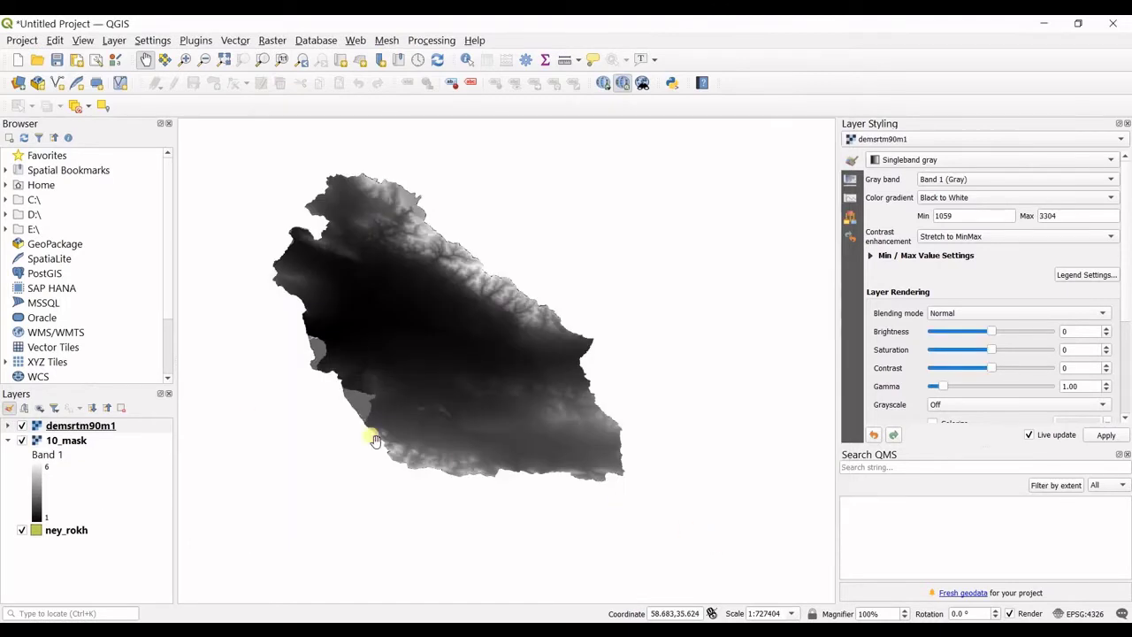
scroll(305, 234, down, 2)
scroll(305, 234, up, 3)
scroll(733, 220, up, 3)
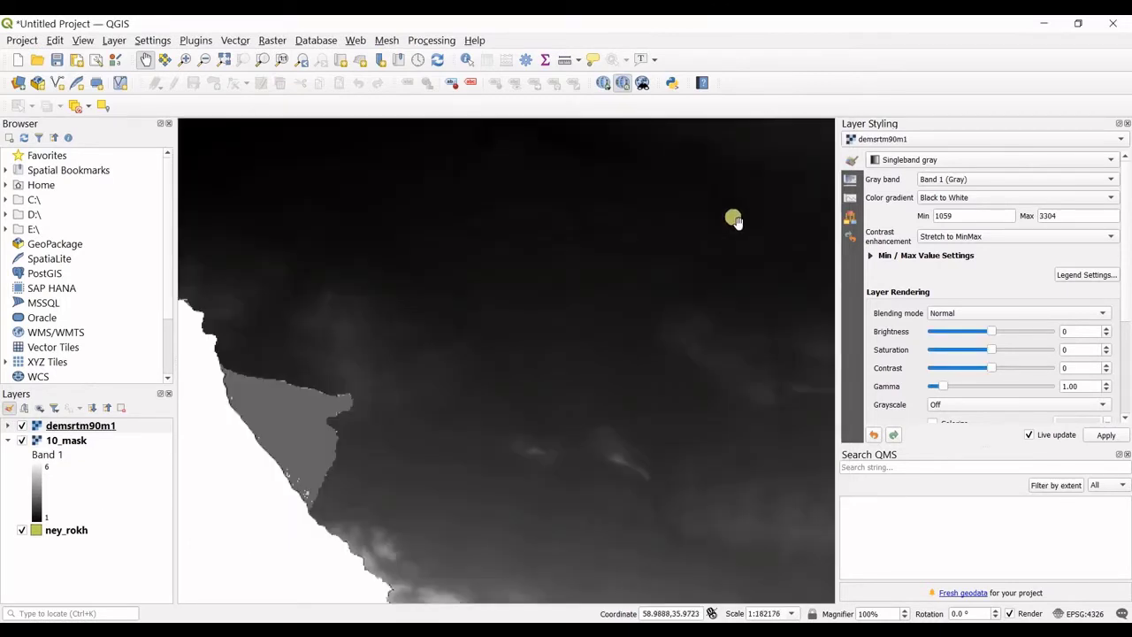
drag(706, 289, 427, 374)
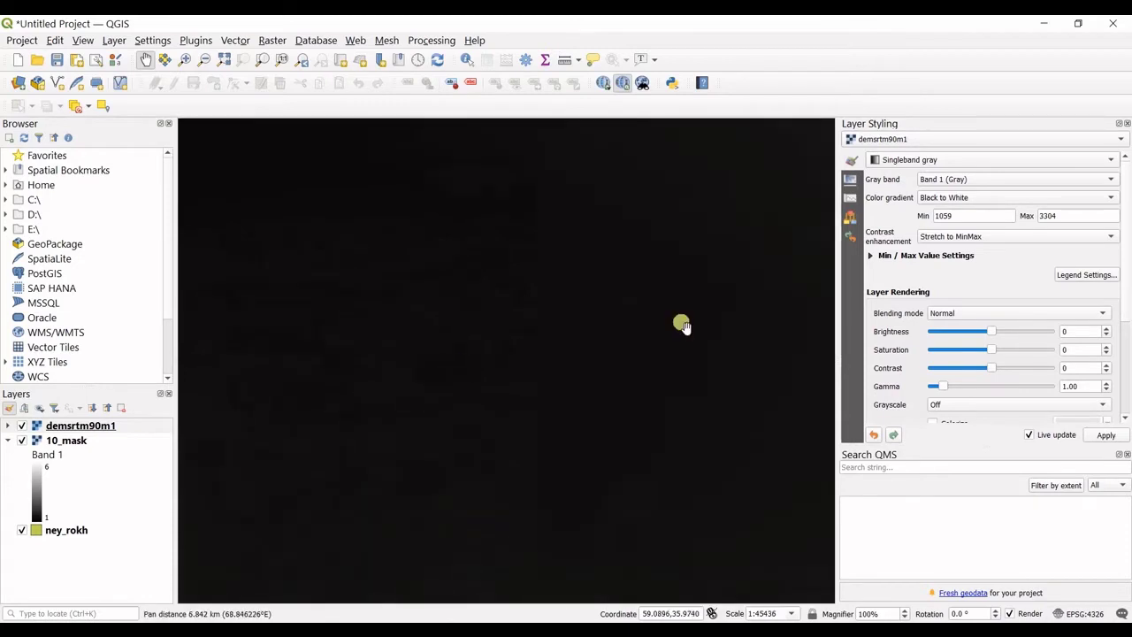
scroll(681, 324, down, 2)
scroll(792, 168, up, 4)
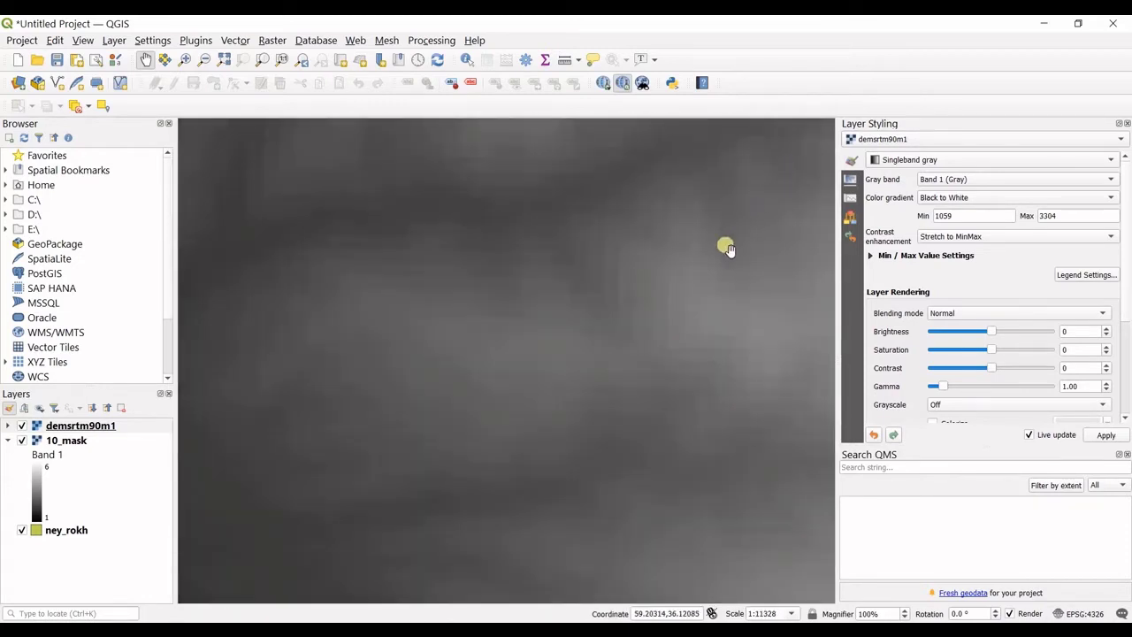
scroll(690, 255, up, 2)
scroll(494, 259, up, 1)
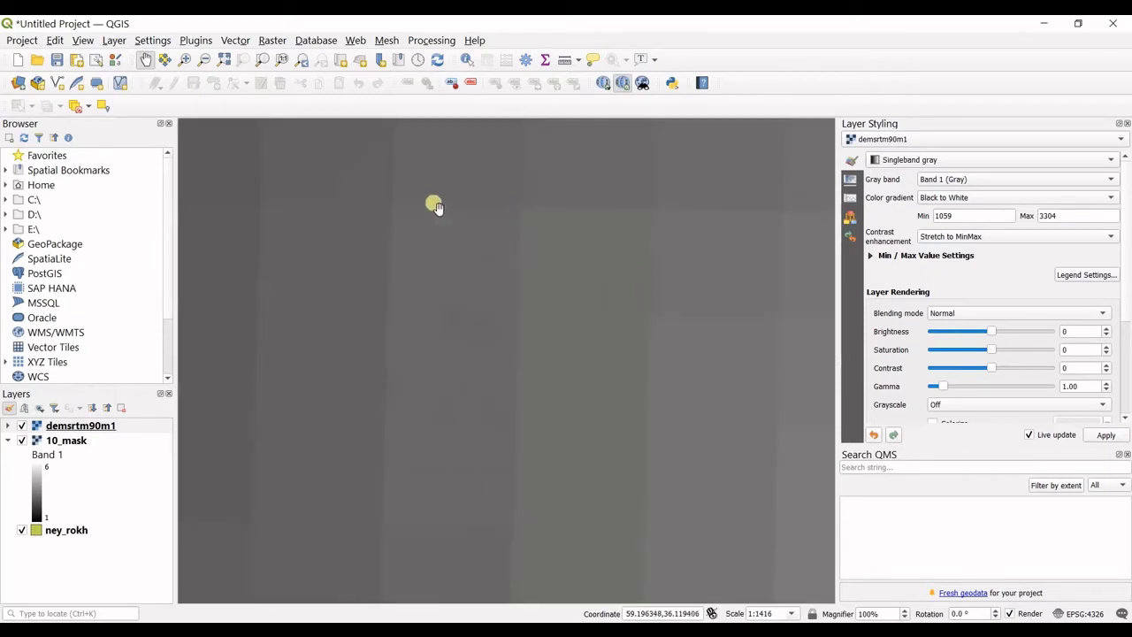
scroll(690, 259, down, 1)
scroll(707, 247, down, 3)
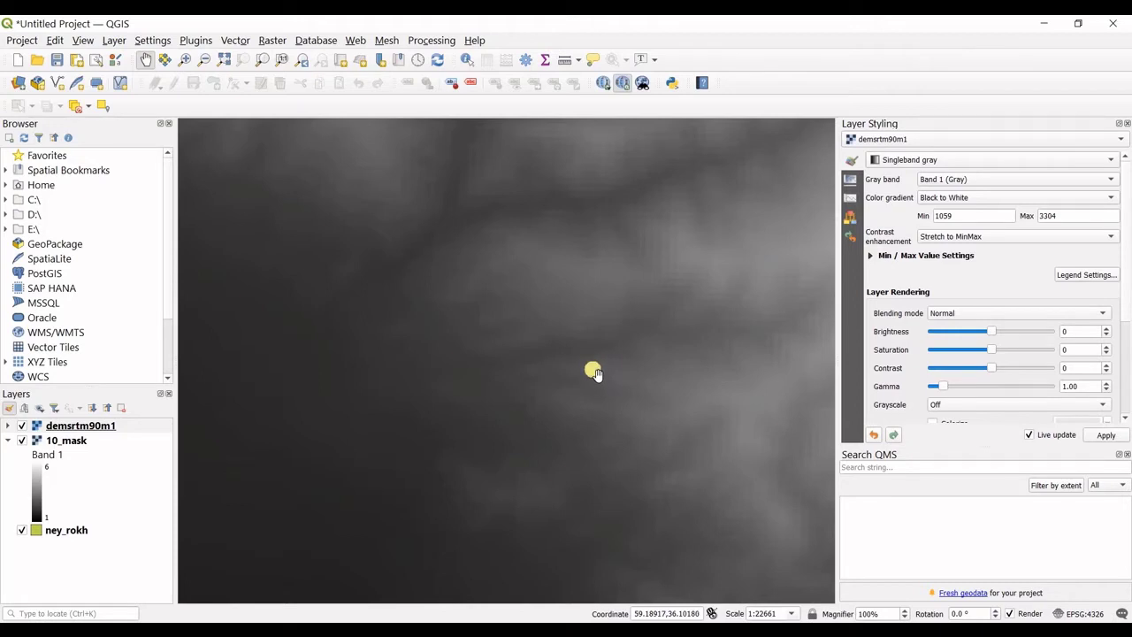
scroll(678, 377, up, 2)
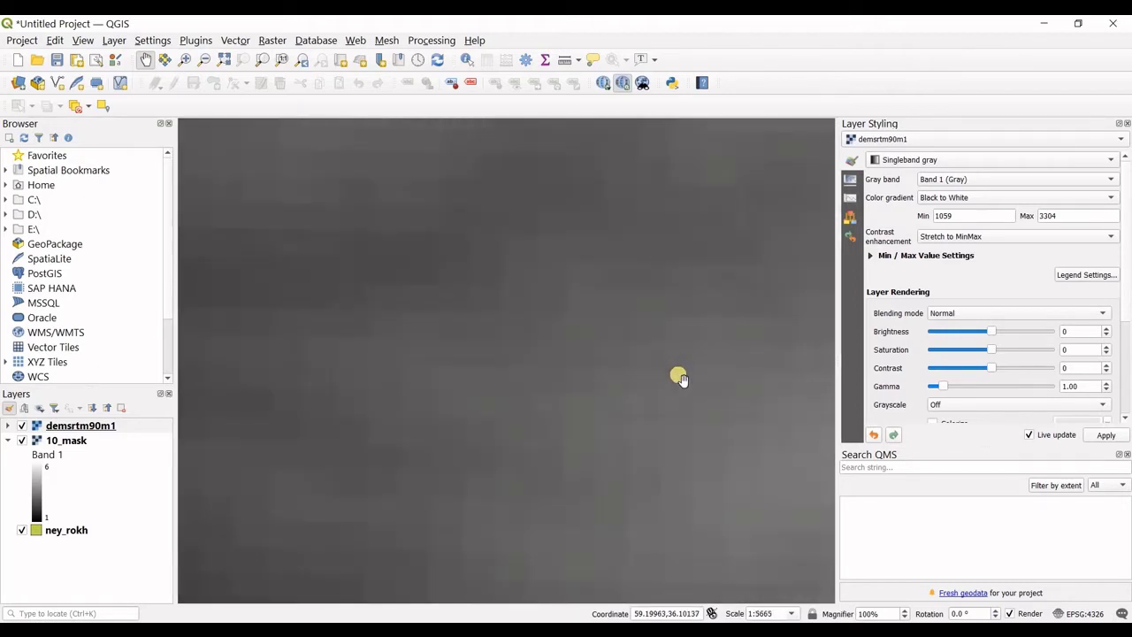
scroll(678, 377, down, 8)
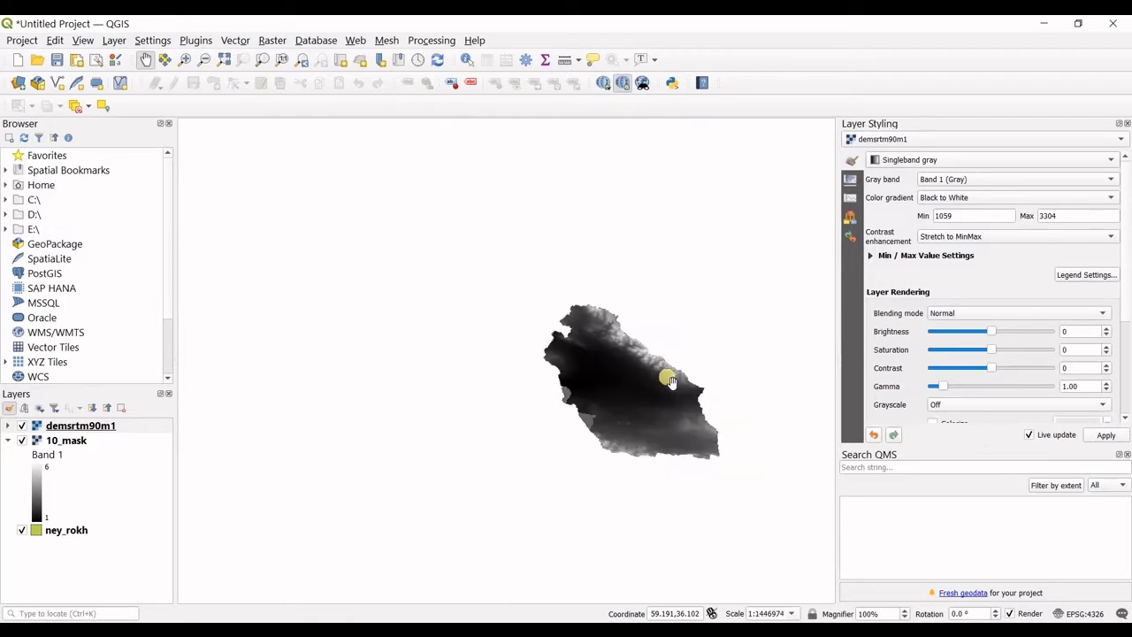
scroll(713, 445, up, 1)
scroll(611, 259, up, 1)
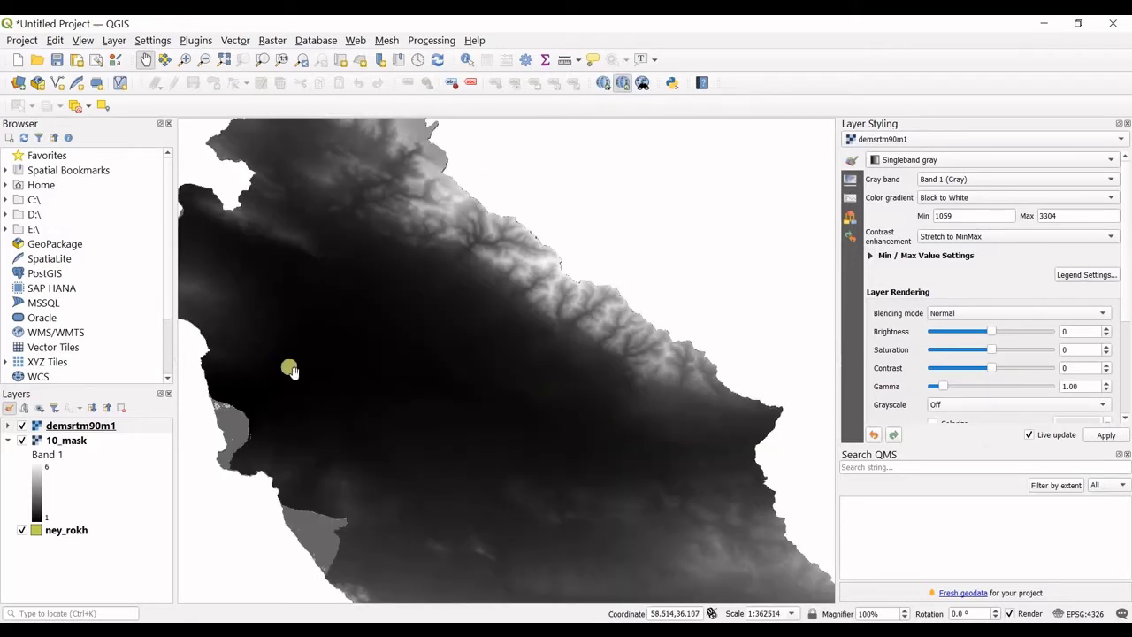
- Hide the demsrtm90m1 layer and select 10_mask in the Layers panel
click(22, 425)
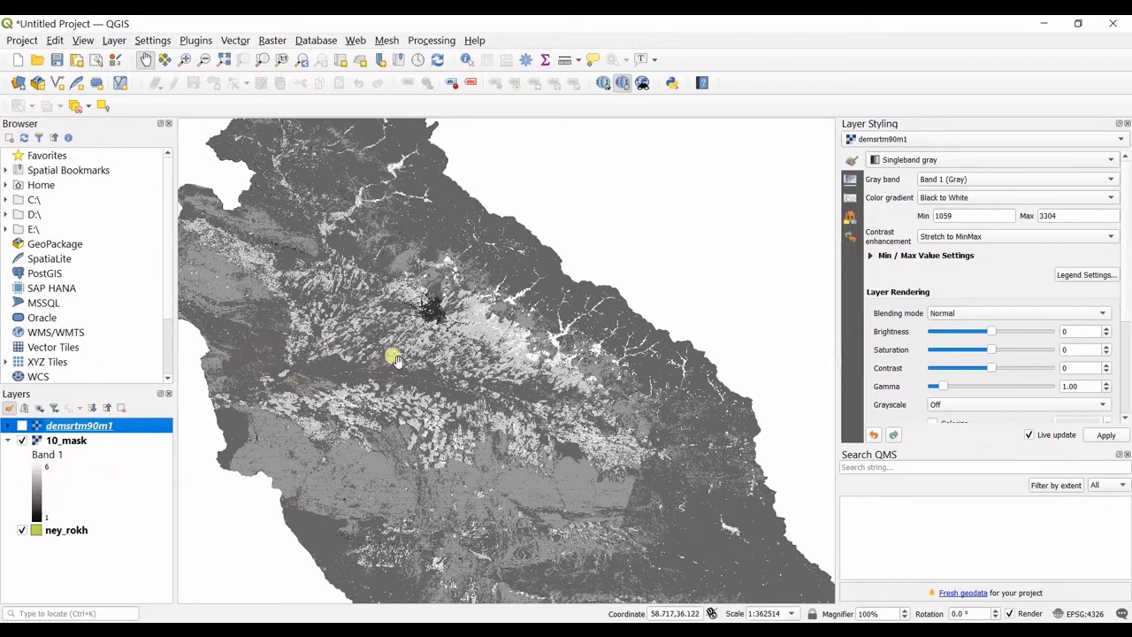
click(78, 443)
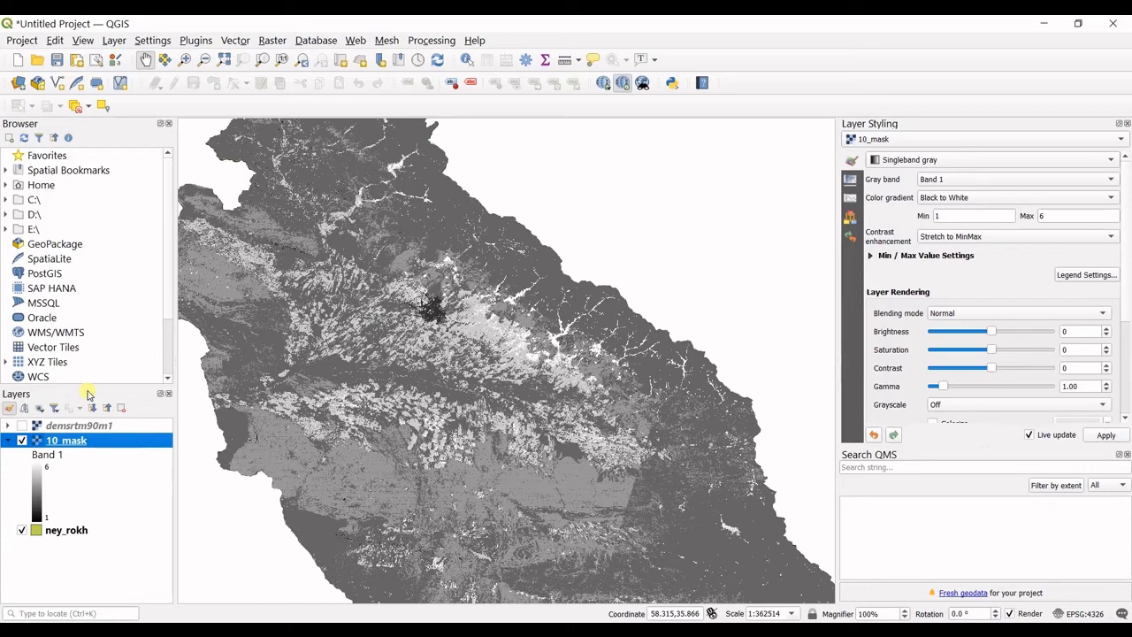
- Open the Layer Properties window for 10_mask
right_click(115, 442)
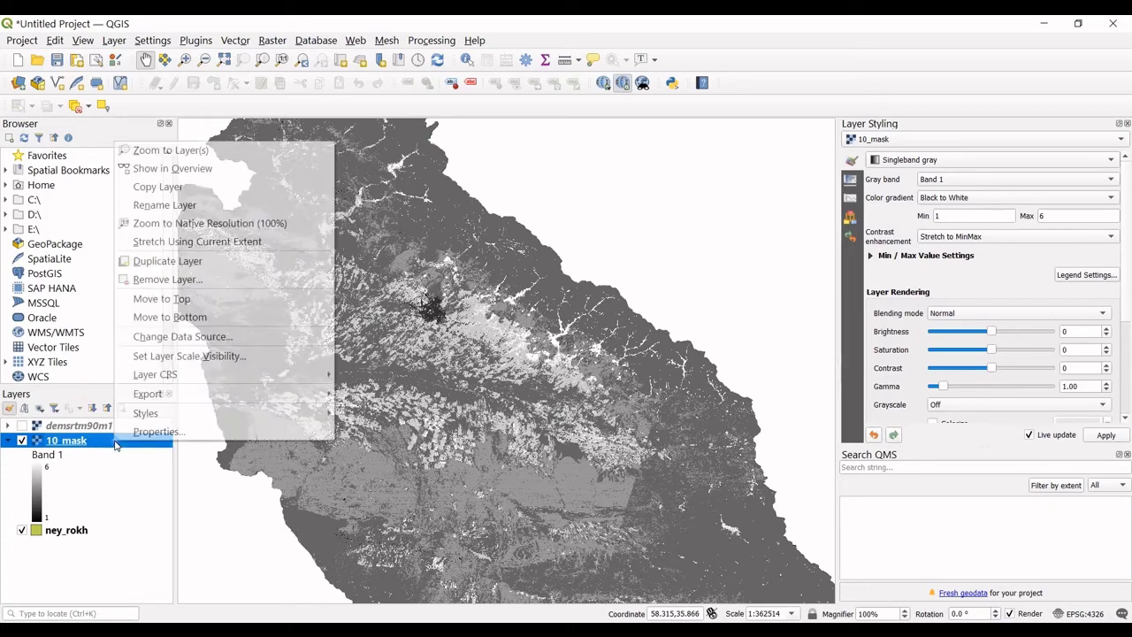
click(149, 433)
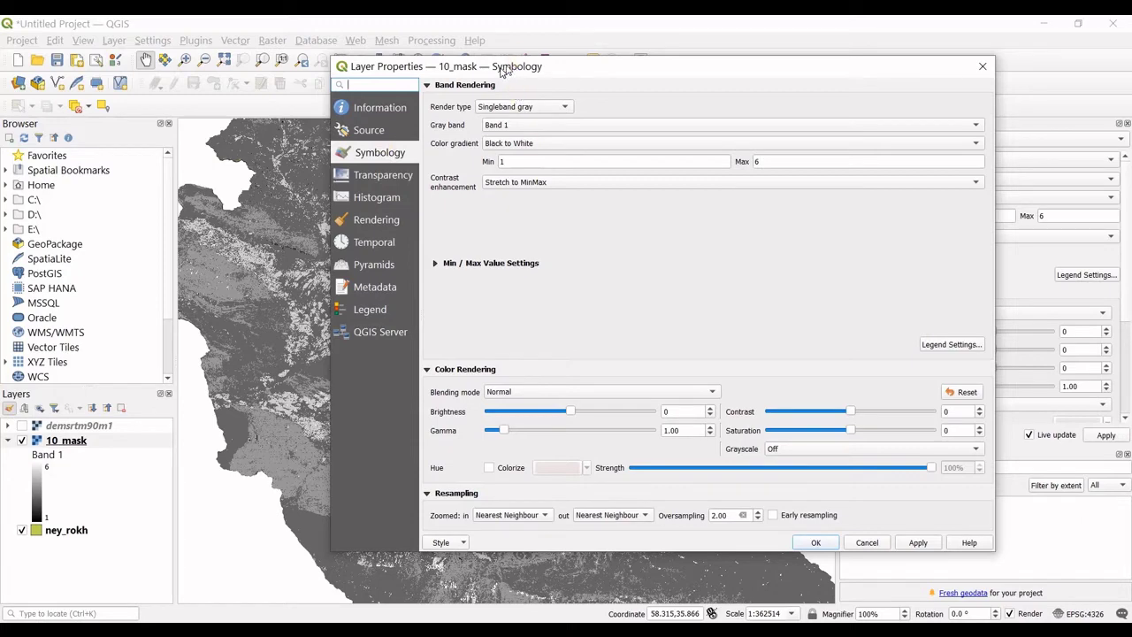
drag(504, 70, 371, 112)
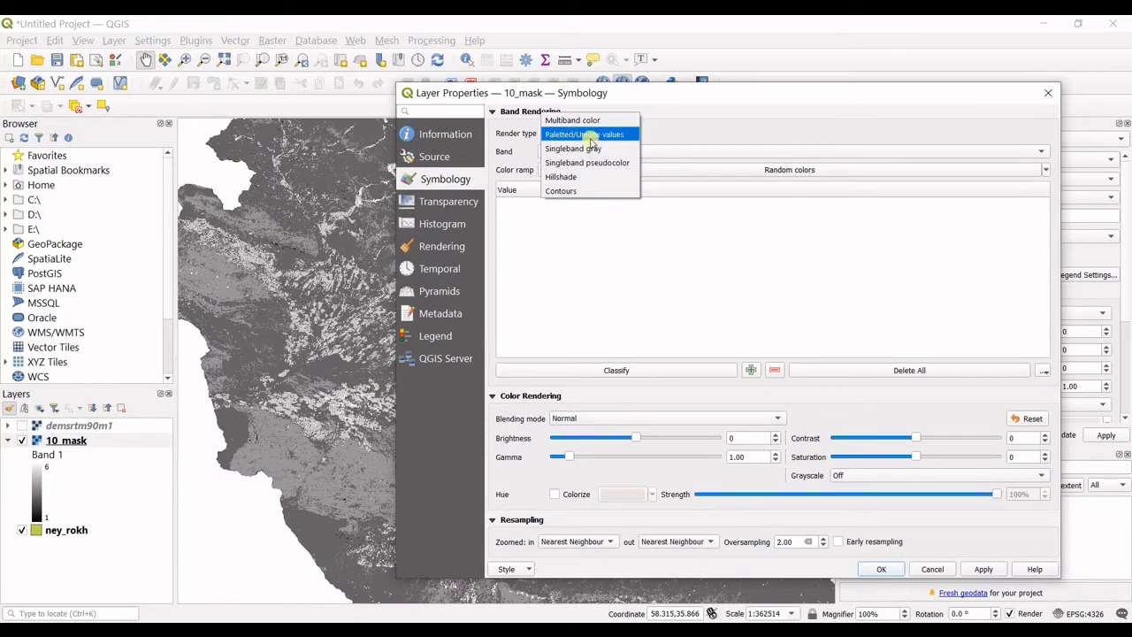
- Set 10_mask's symbology to Paletted/Unique values on Band 1 and browse the colour ramps
click(587, 134)
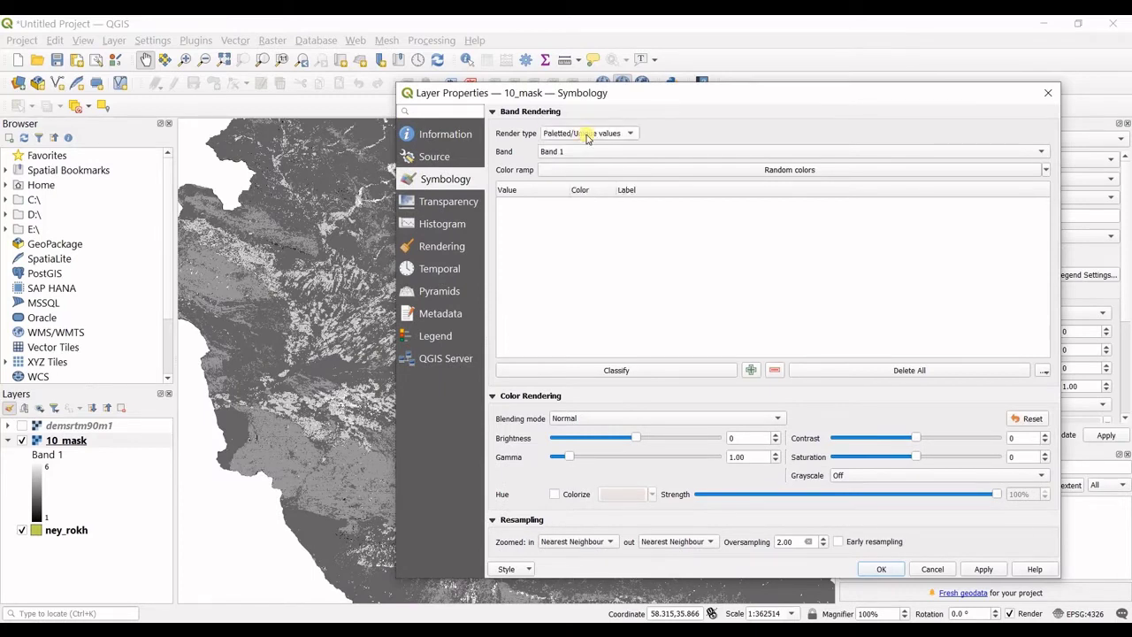
click(577, 155)
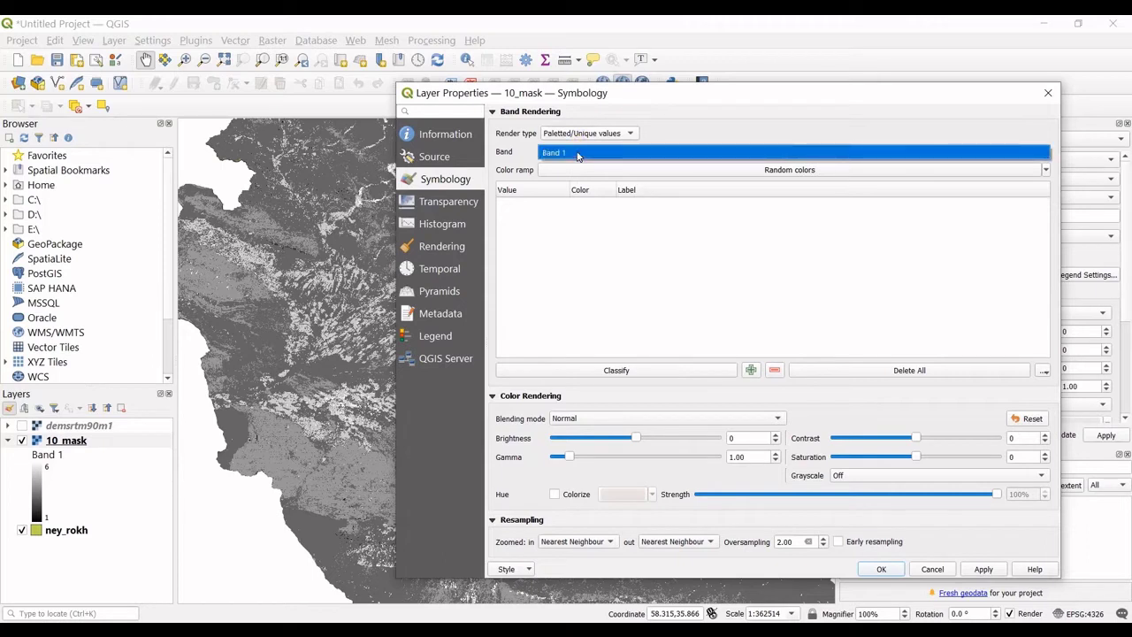
click(692, 162)
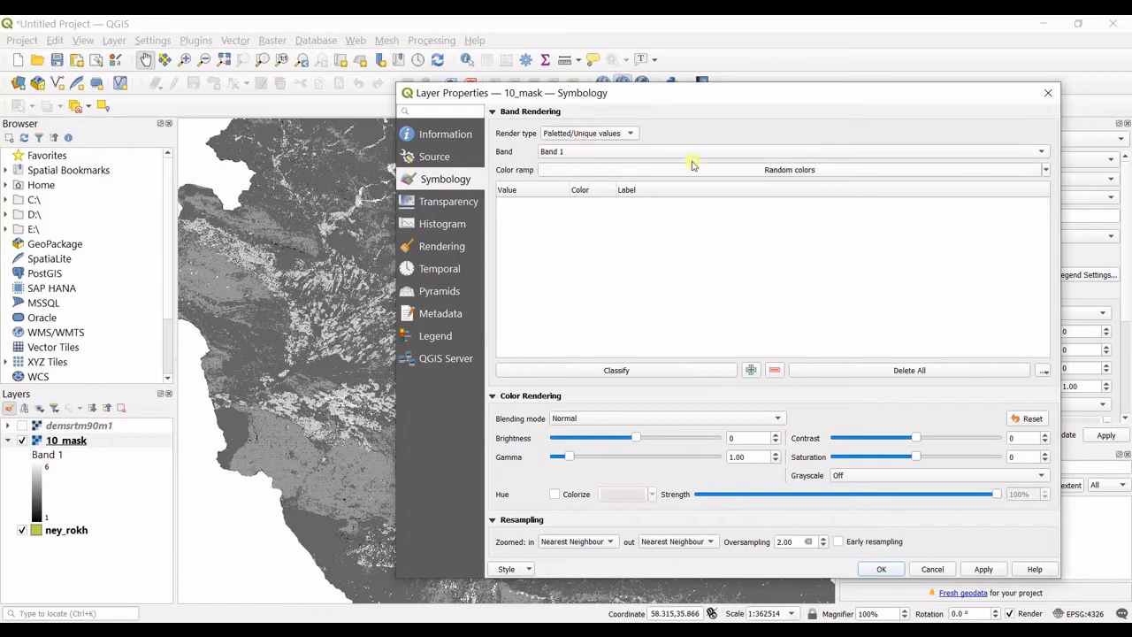
click(1042, 170)
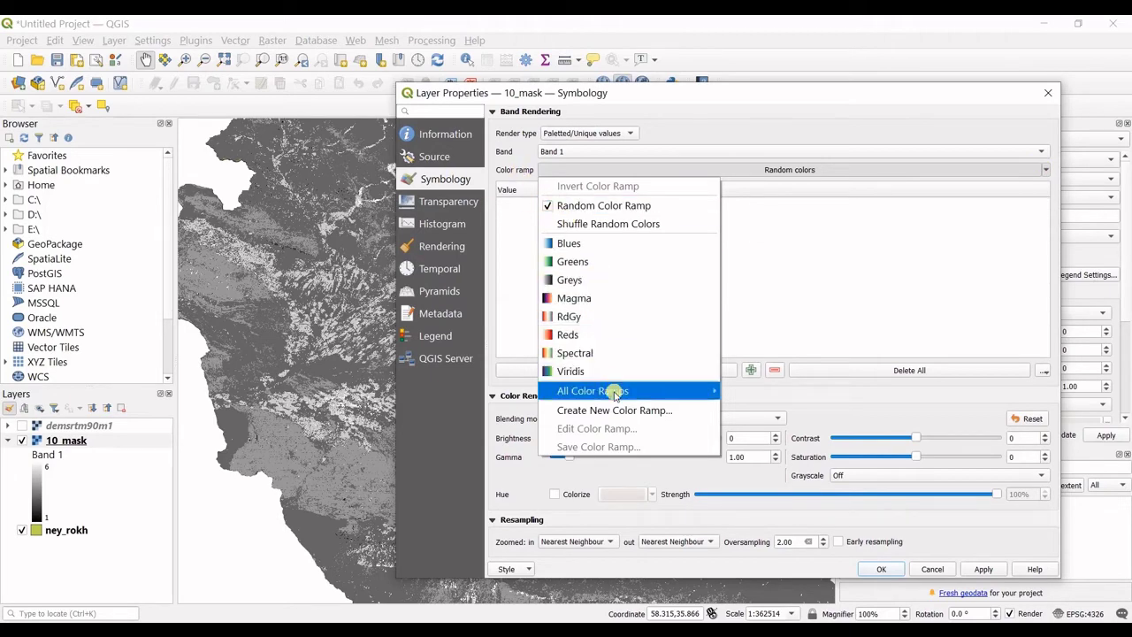
mouse_move(614, 394)
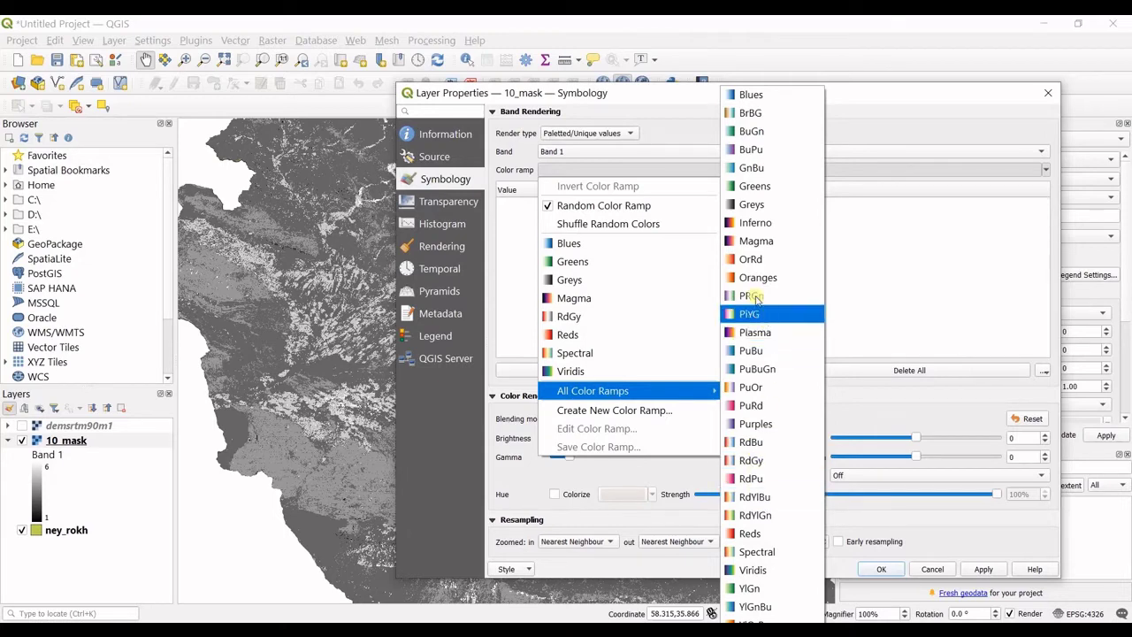
- Apply the RdGy ramp and classify 10_mask into unique-value classes 1–6
click(769, 459)
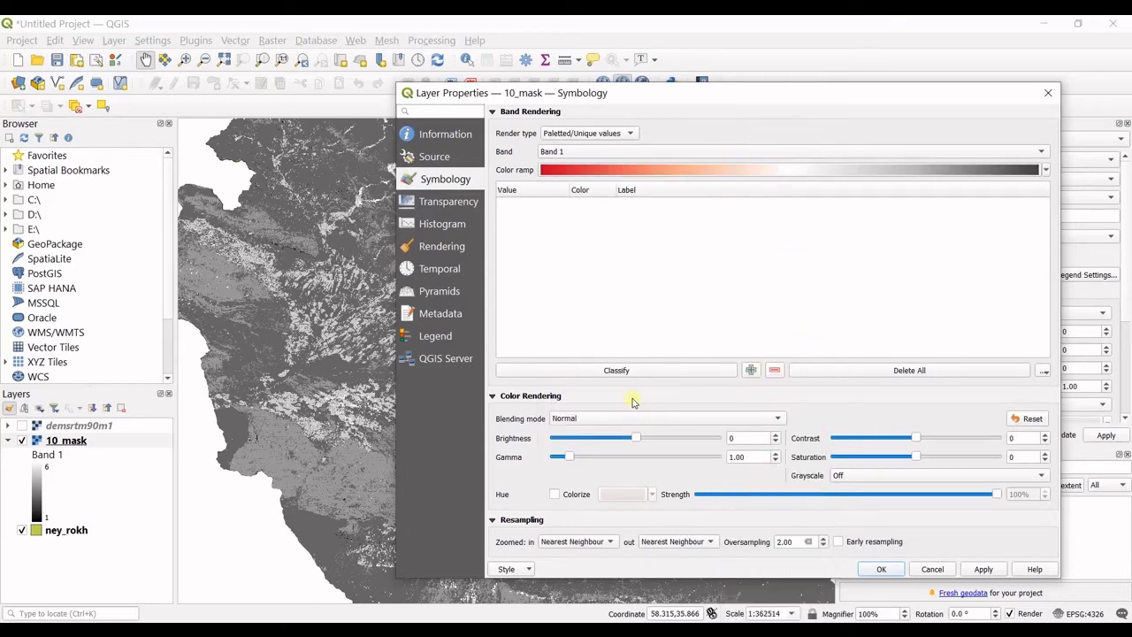
click(616, 372)
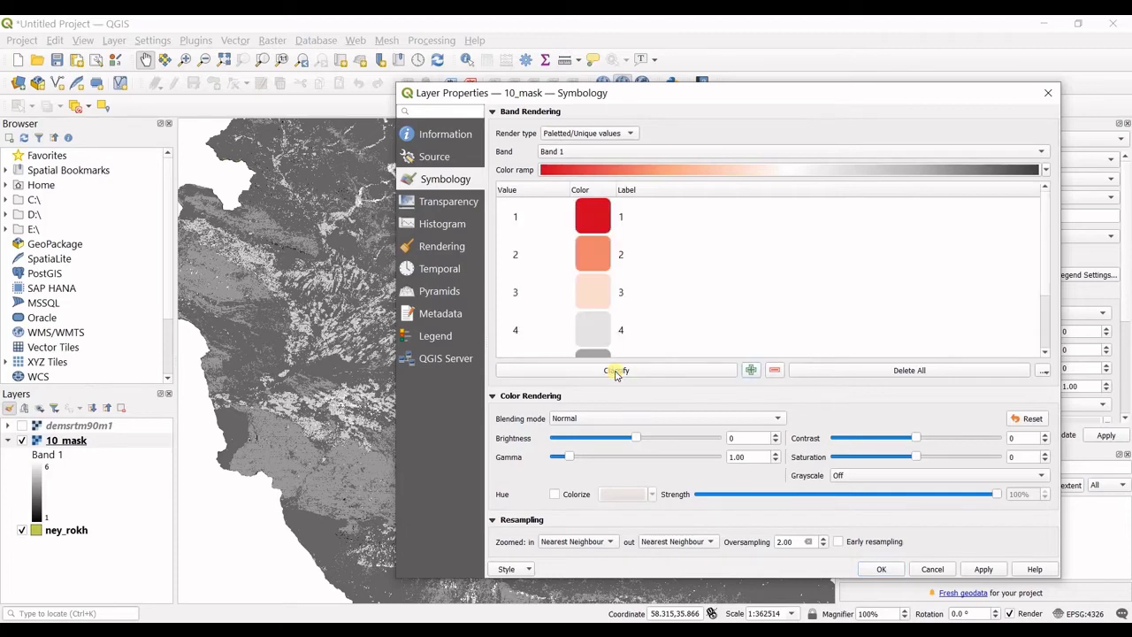
scroll(857, 278, down, 1)
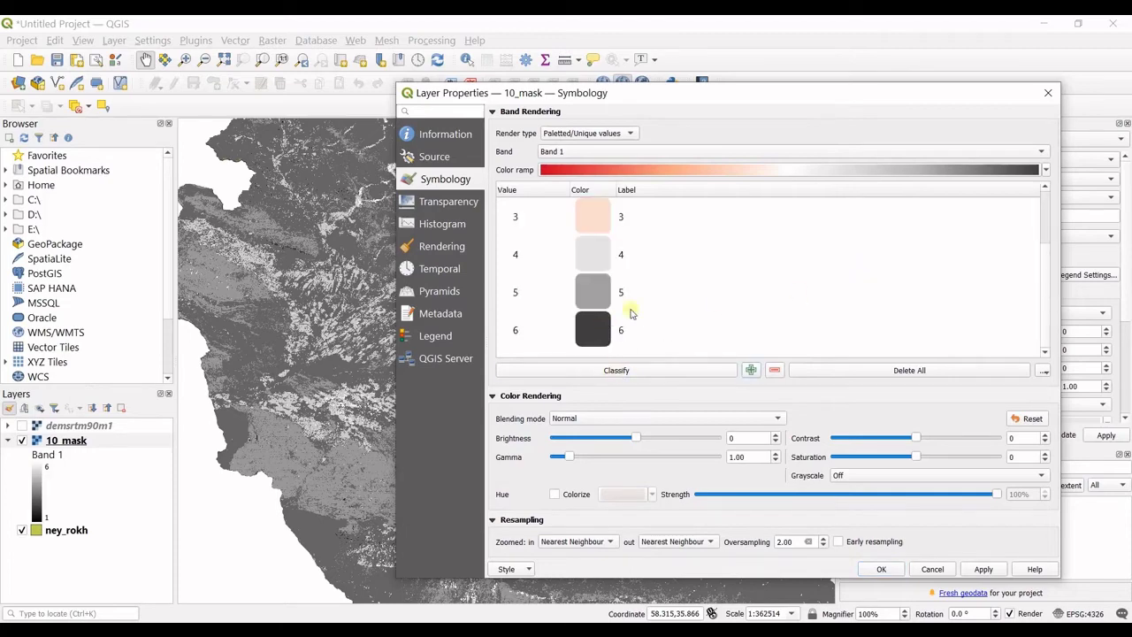
scroll(595, 303, up, 1)
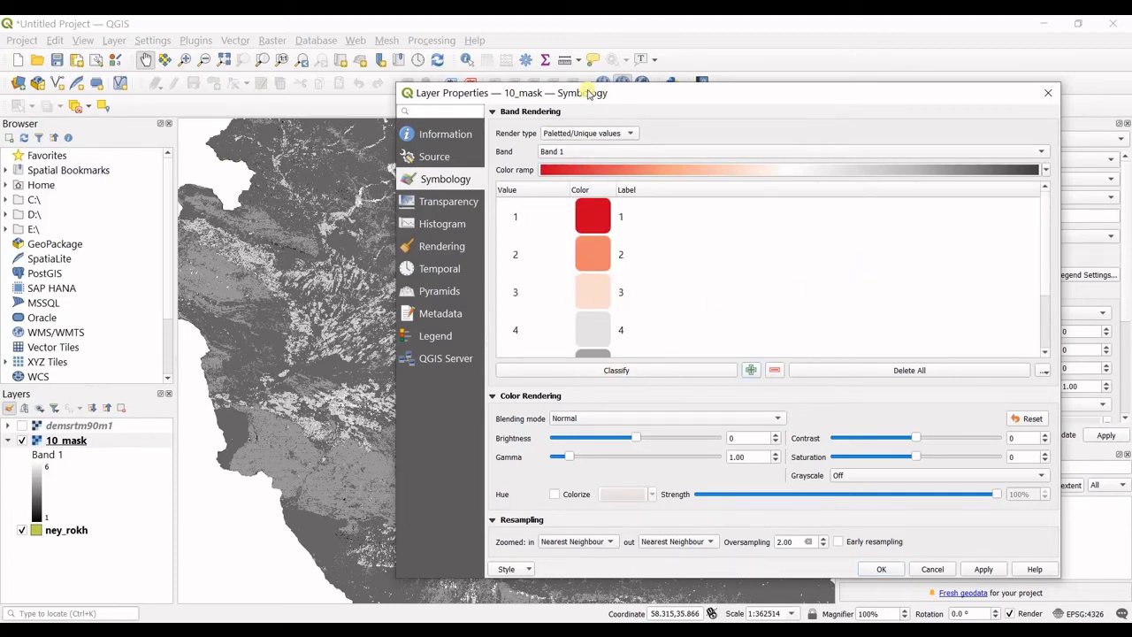
drag(587, 92, 789, 103)
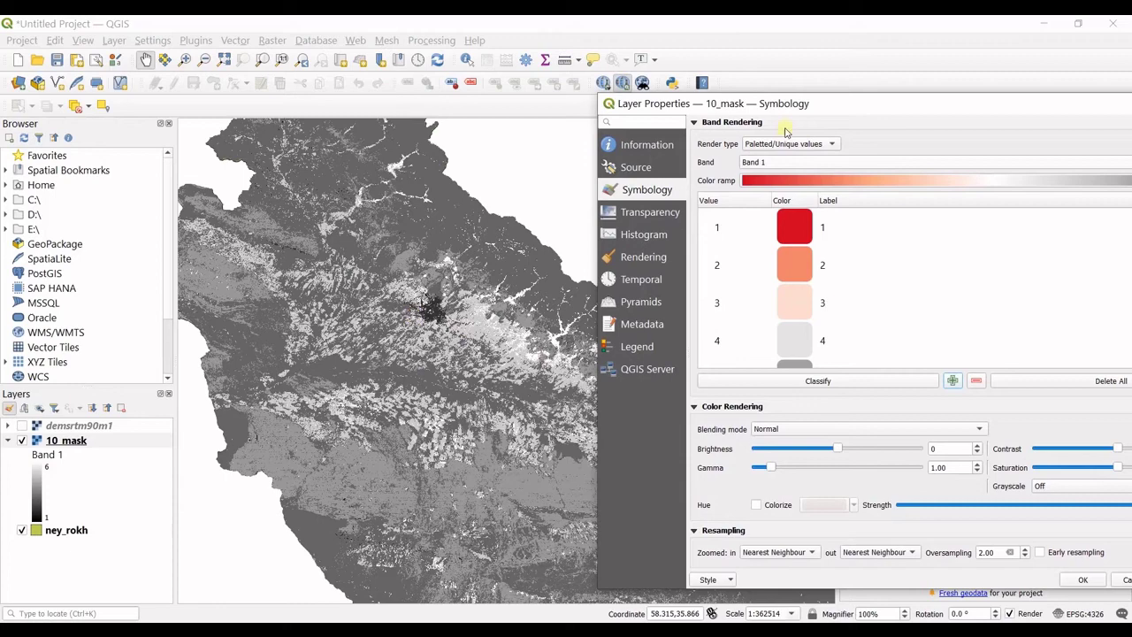
drag(762, 107, 507, 109)
scroll(554, 340, down, 2)
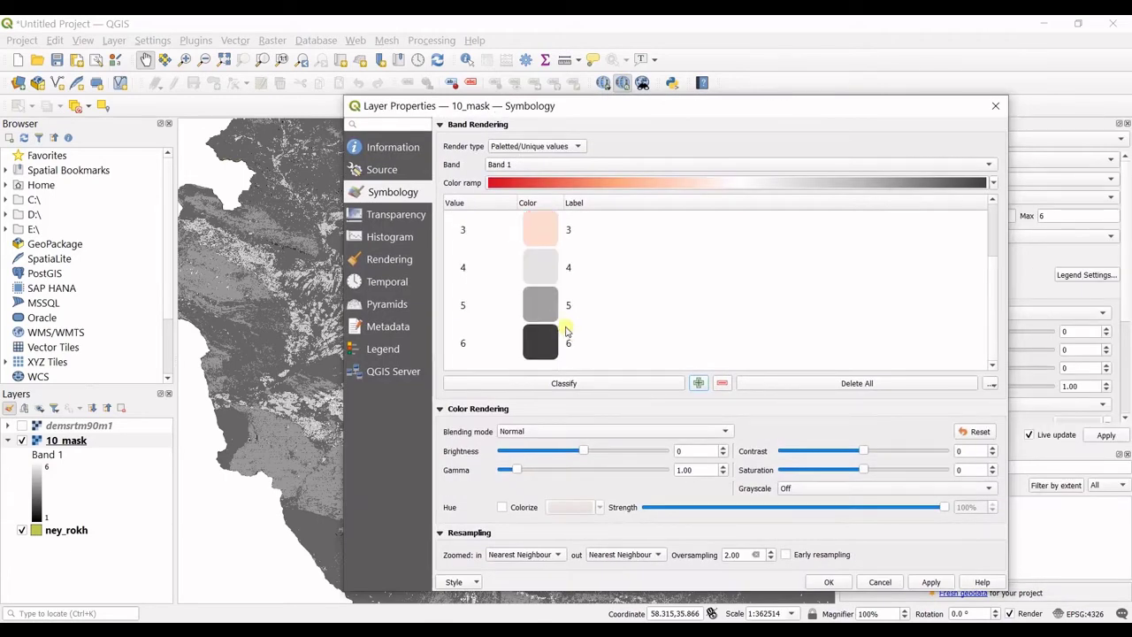
scroll(995, 283, up, 2)
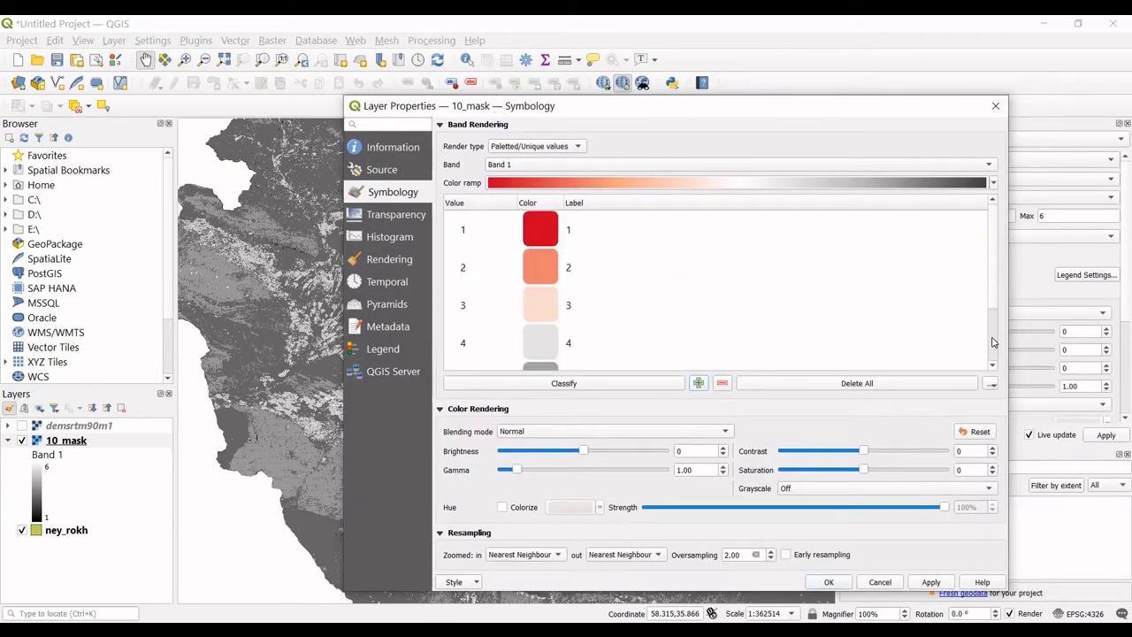
scroll(992, 323, down, 2)
scroll(994, 310, up, 2)
drag(998, 272, 972, 252)
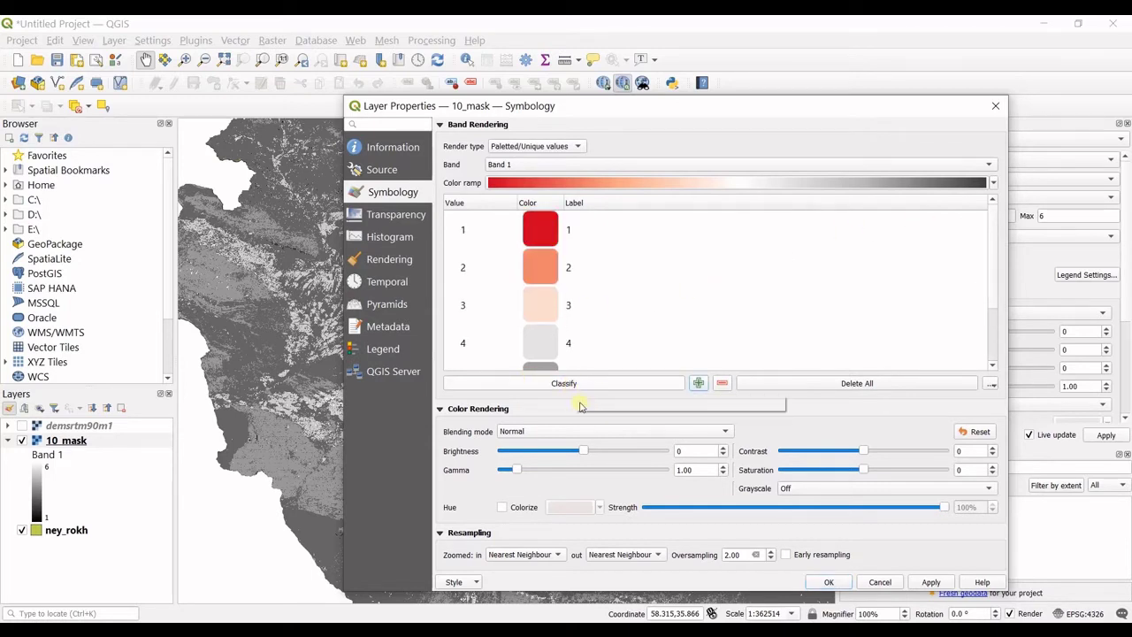
click(930, 582)
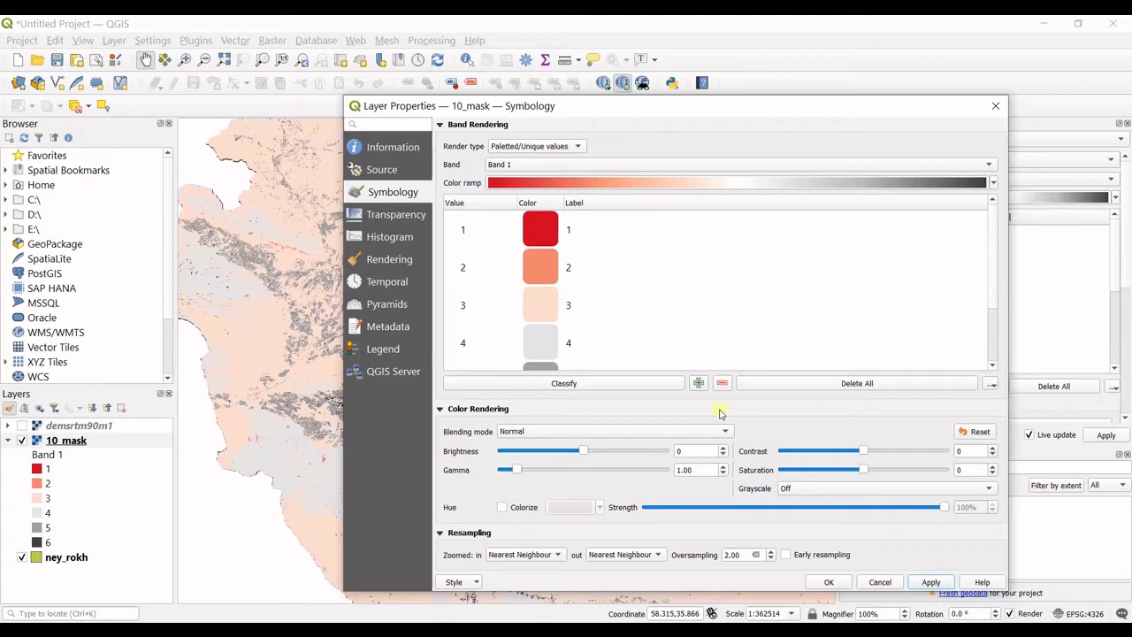
drag(695, 103, 799, 104)
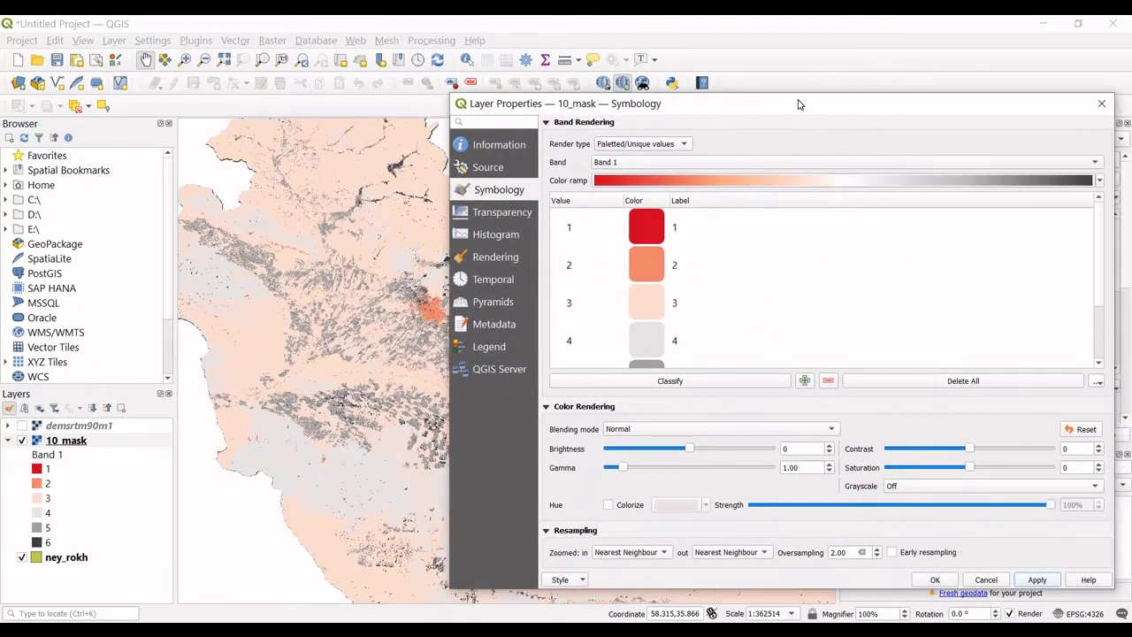
click(1096, 180)
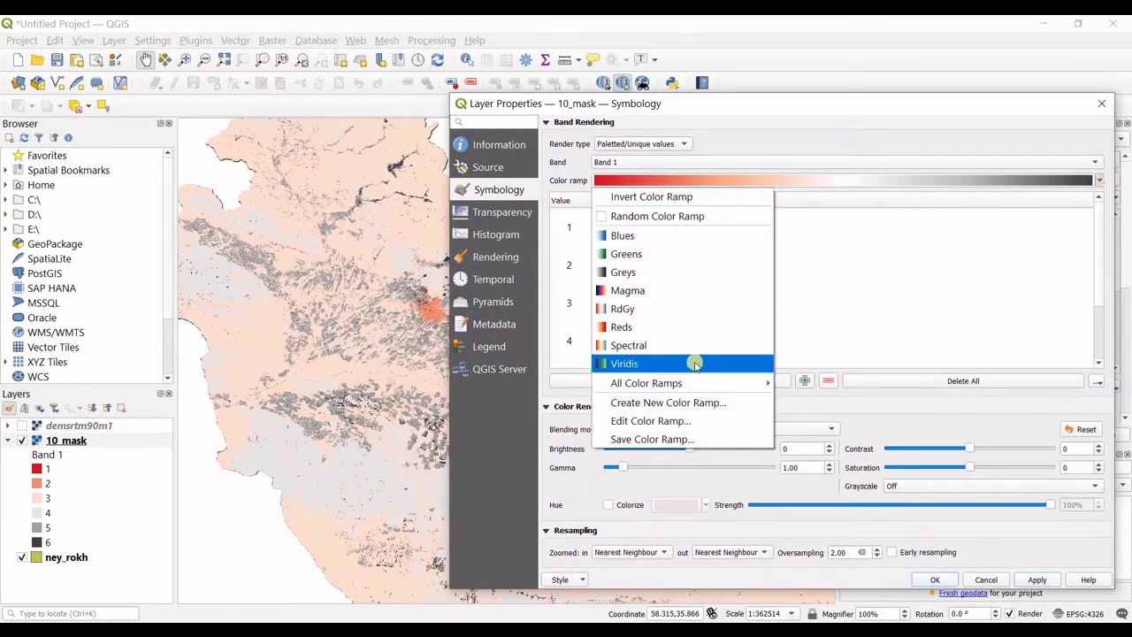
mouse_move(699, 380)
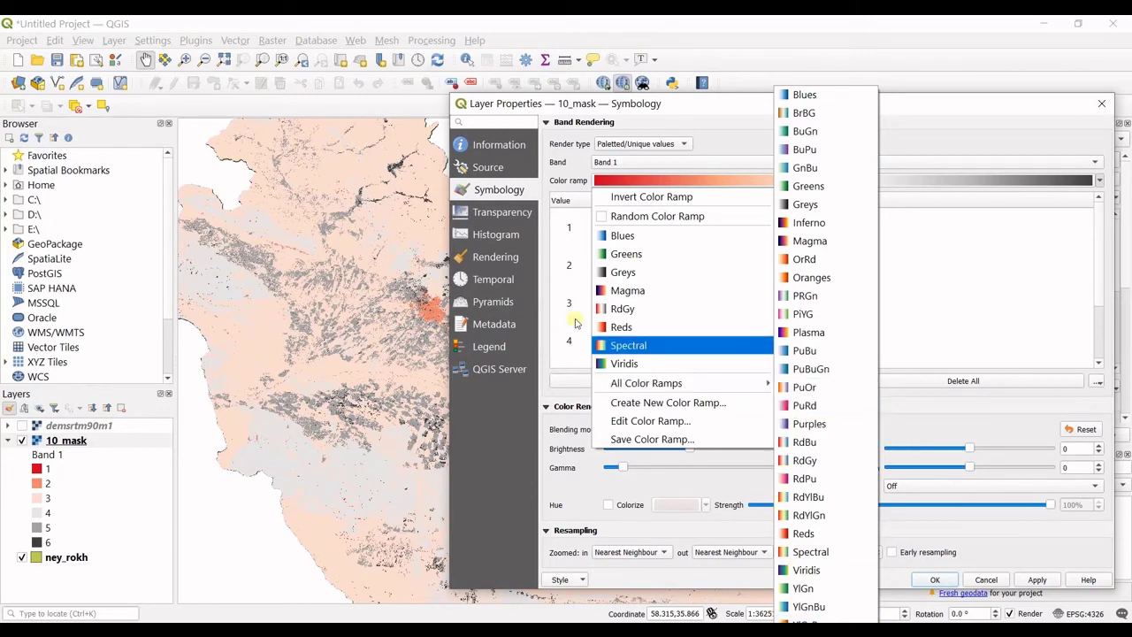
key(Escape)
double_click(646, 226)
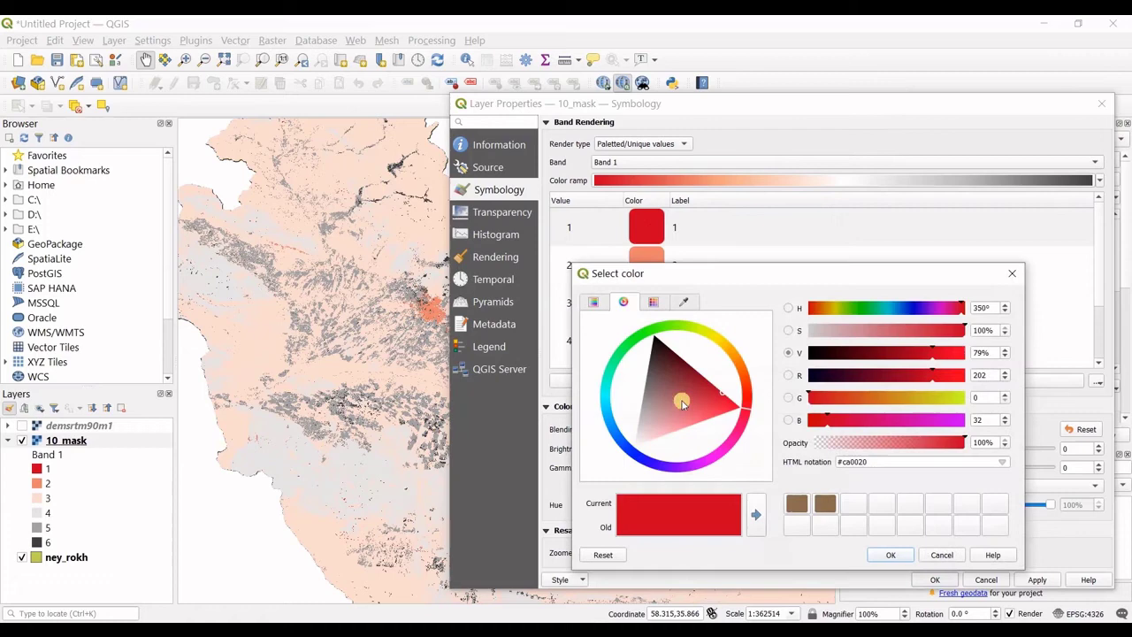
- Make class 1 a darker red and class 2 magenta
drag(699, 398, 709, 385)
click(890, 555)
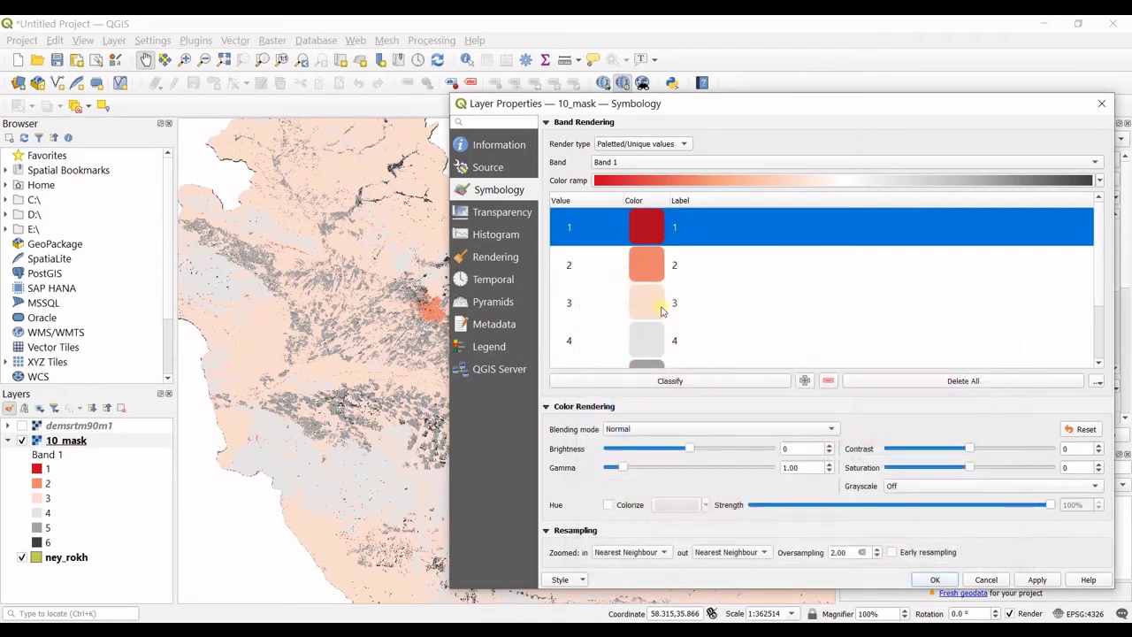
click(654, 265)
double_click(655, 266)
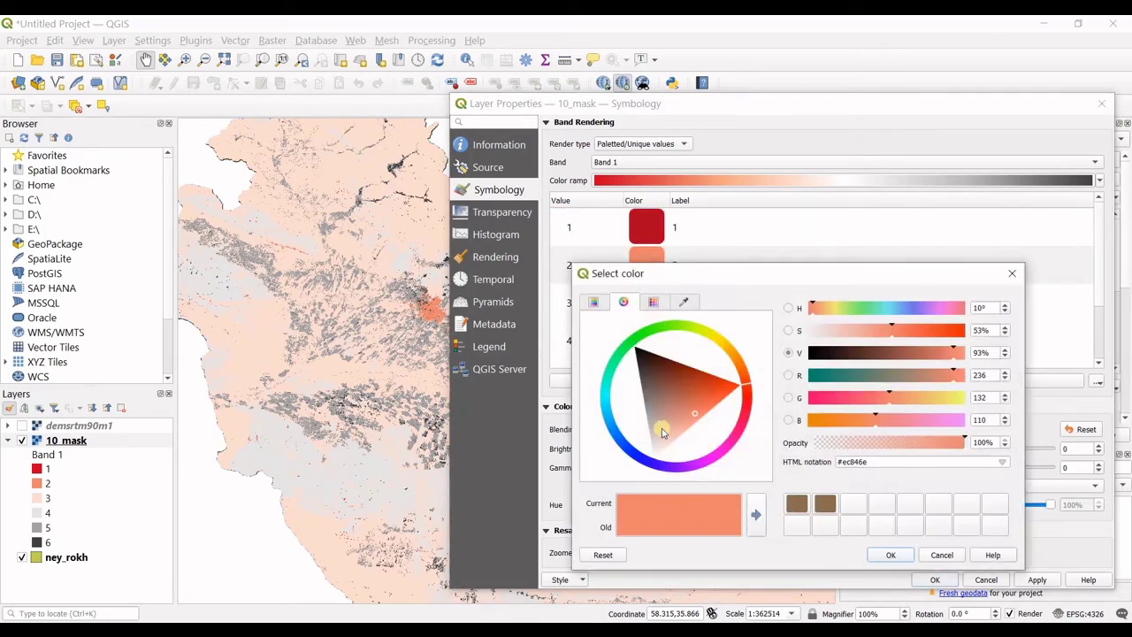
click(705, 462)
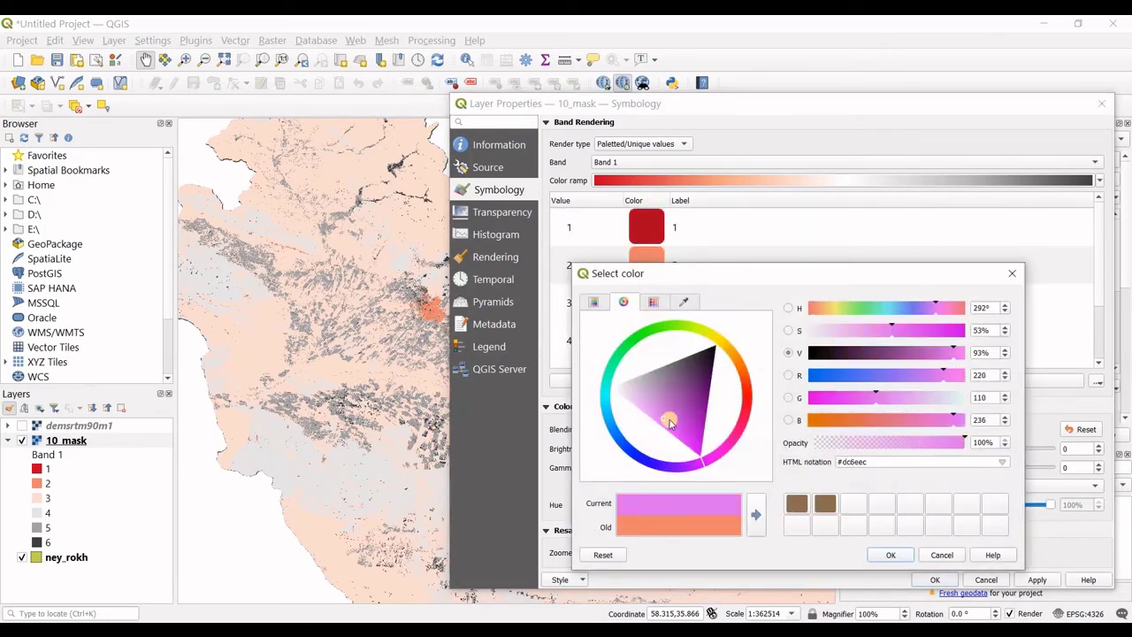
click(890, 555)
- Colour class 3 dark brown and class 4 light green
double_click(654, 303)
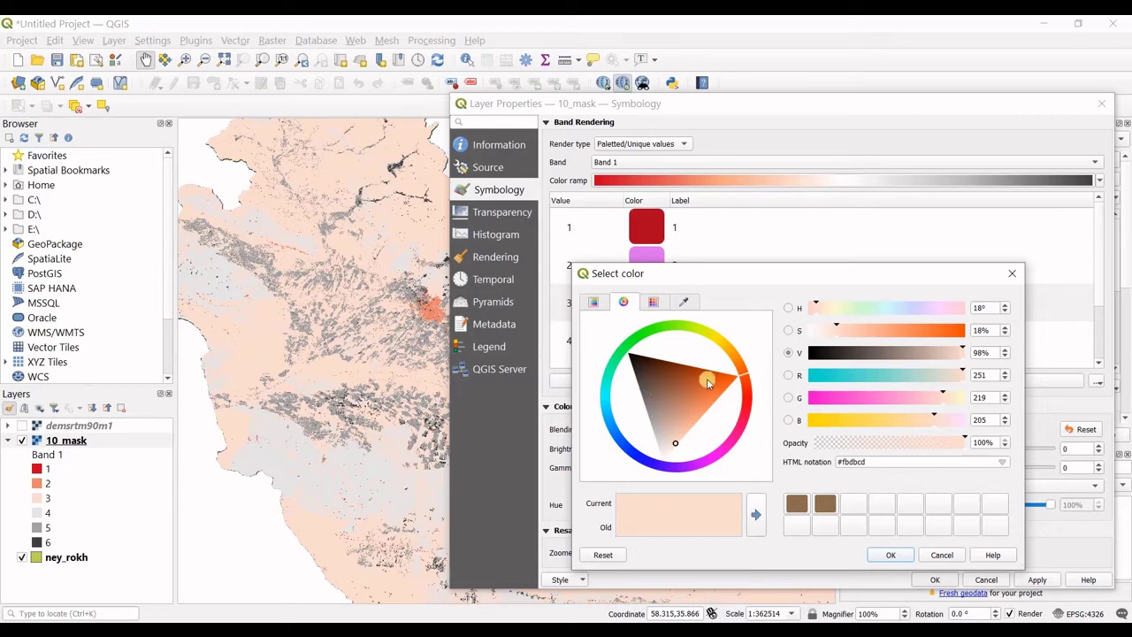
click(672, 381)
click(891, 554)
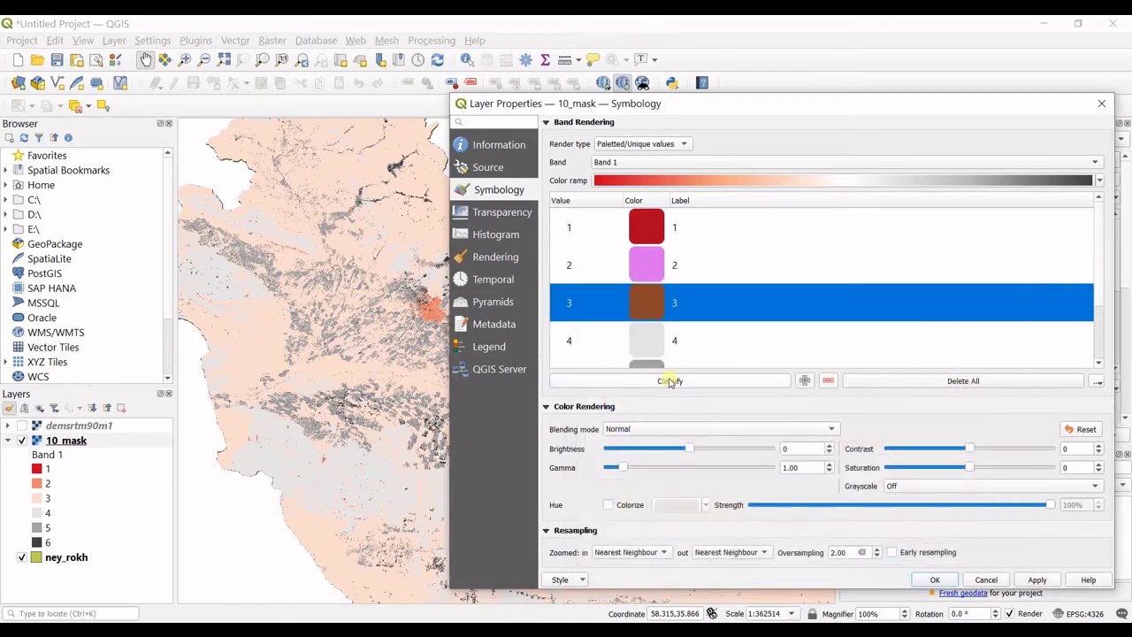
scroll(706, 326, down, 1)
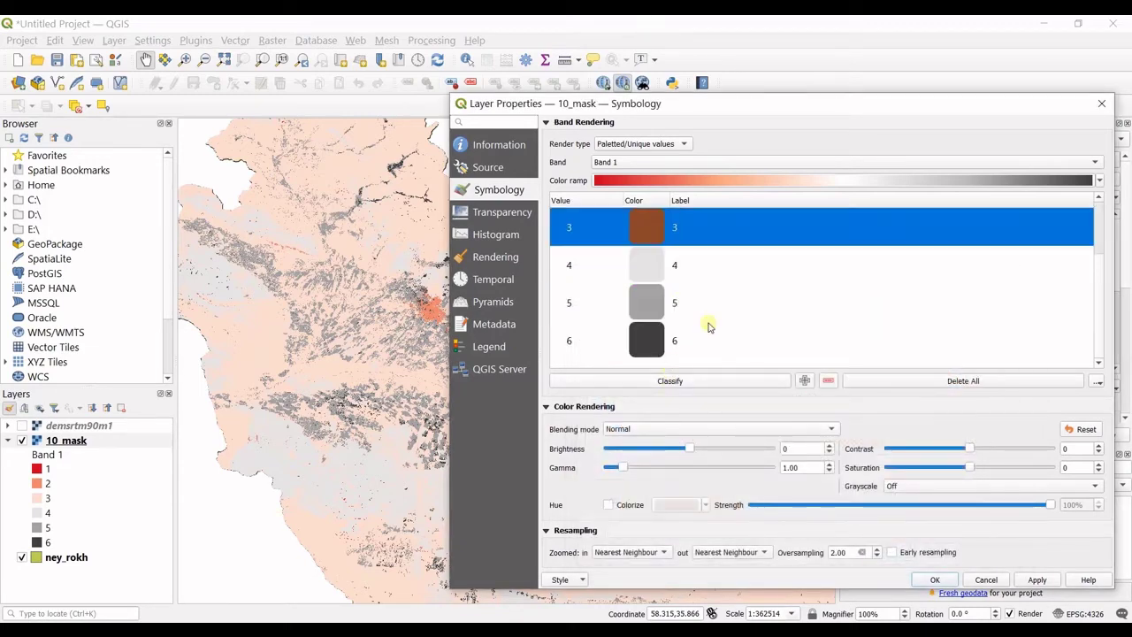
double_click(646, 263)
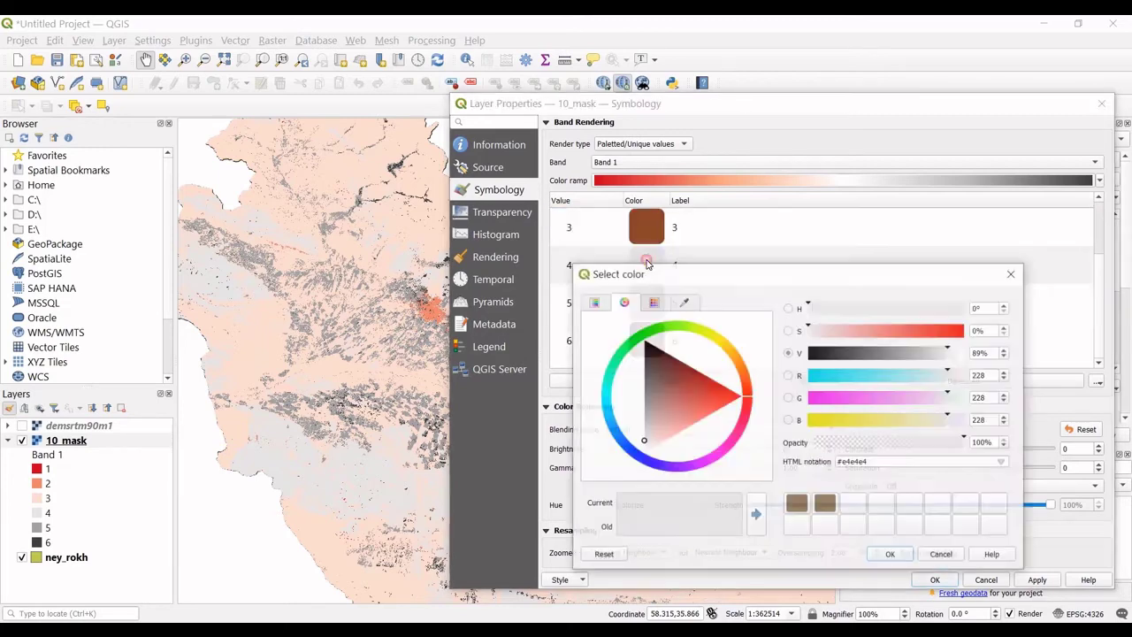
click(619, 355)
drag(656, 364, 695, 376)
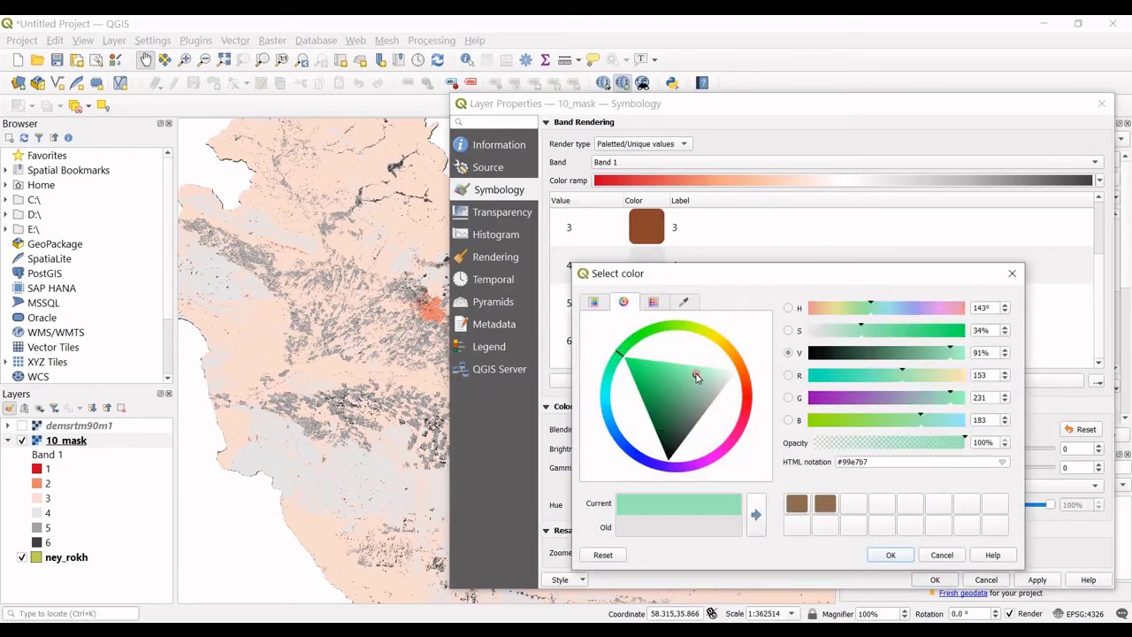
click(891, 555)
- Colour class 5 bright green and class 6 dark green
double_click(651, 306)
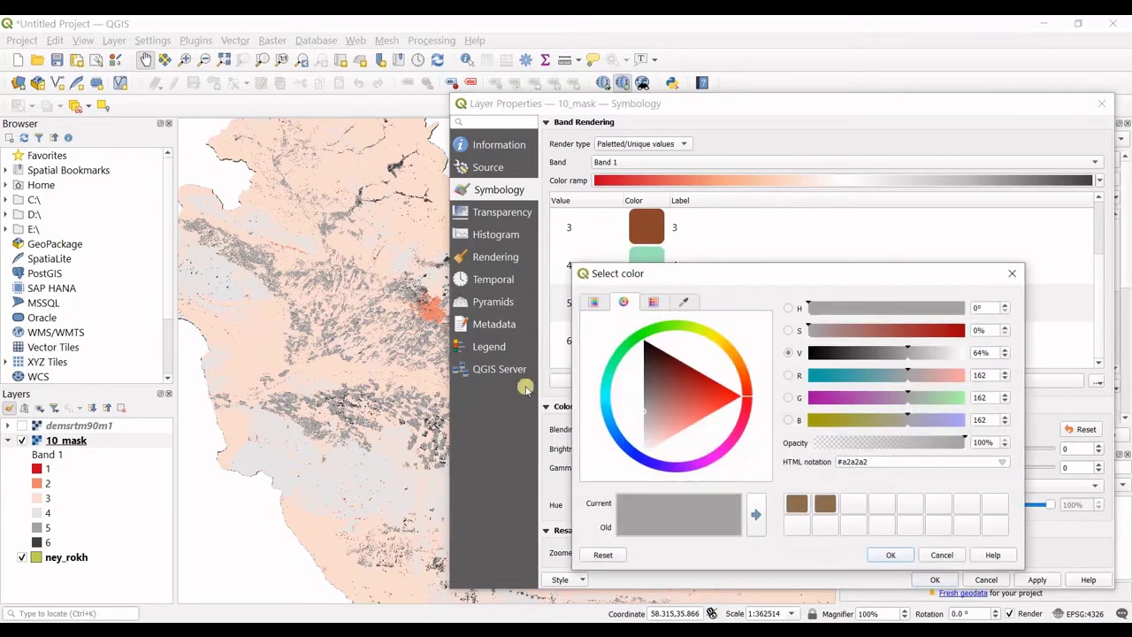
click(647, 344)
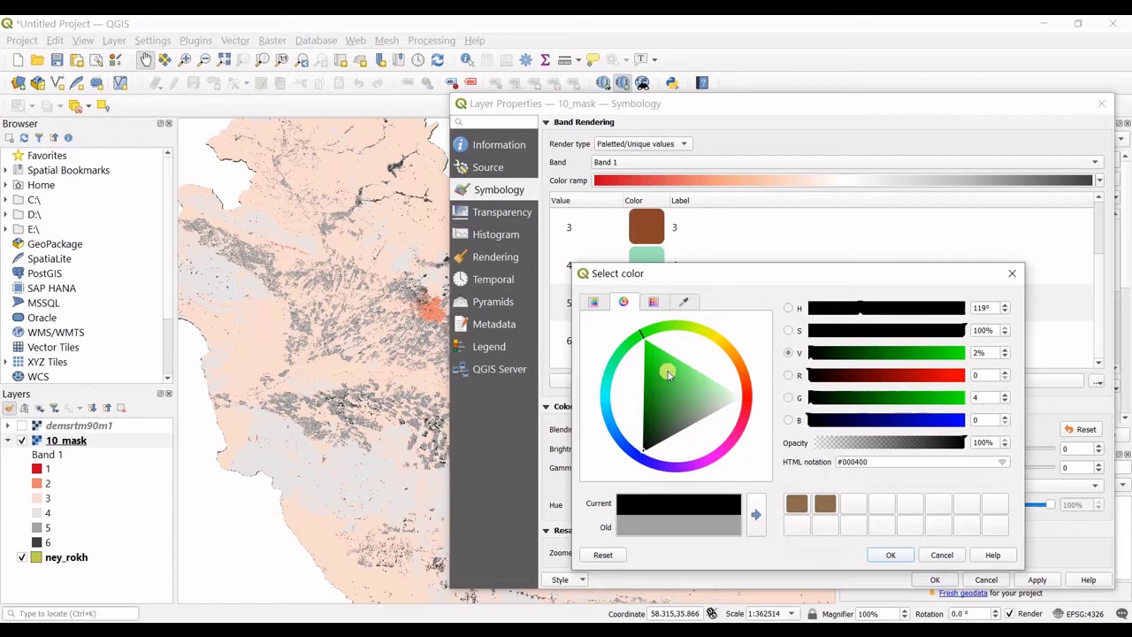
drag(666, 372, 654, 364)
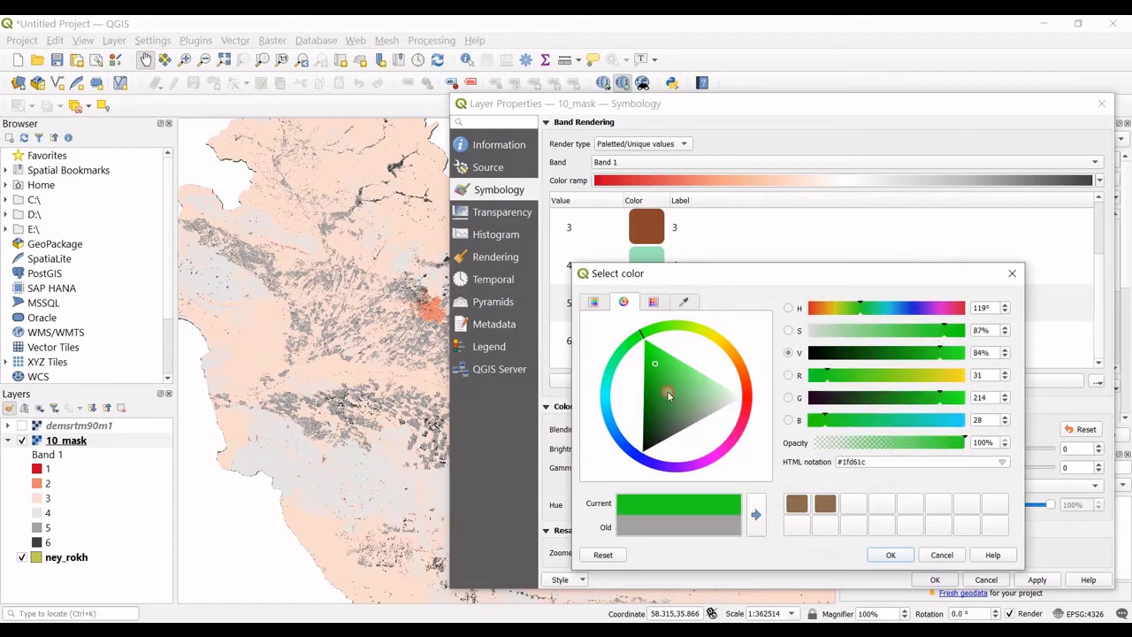
click(887, 555)
double_click(654, 340)
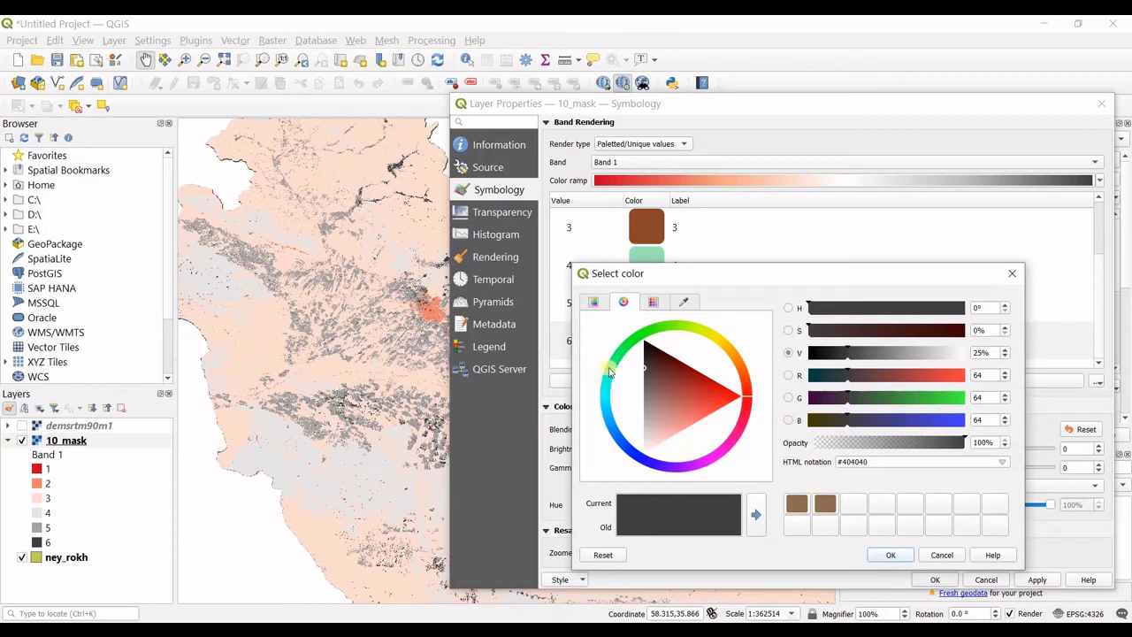
click(632, 343)
drag(655, 398, 656, 410)
click(889, 557)
- Apply the brown and green 10_mask class colours, close its properties, and inspect the recoloured map
click(1036, 579)
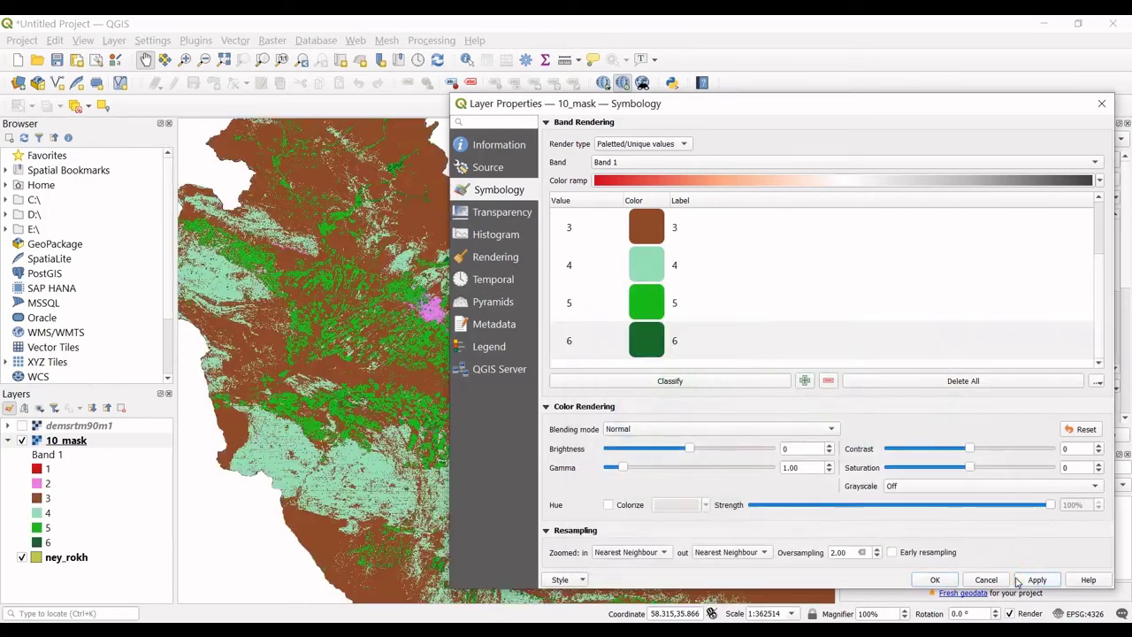
click(933, 579)
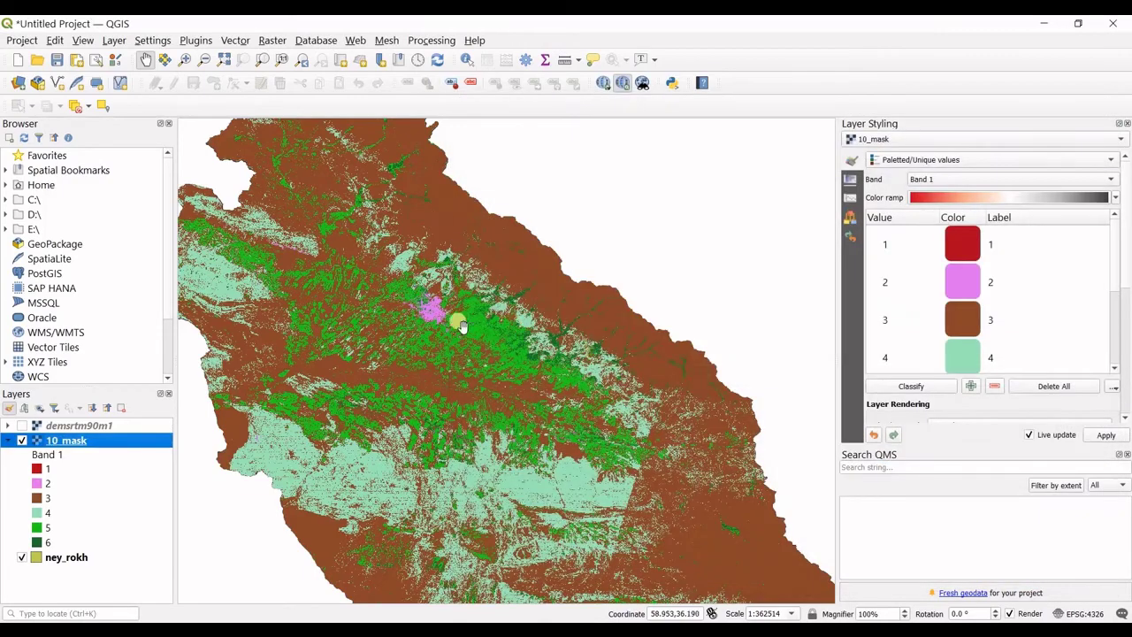
drag(582, 444, 559, 345)
scroll(663, 383, up, 1)
scroll(663, 383, down, 2)
scroll(506, 330, down, 1)
scroll(506, 330, up, 2)
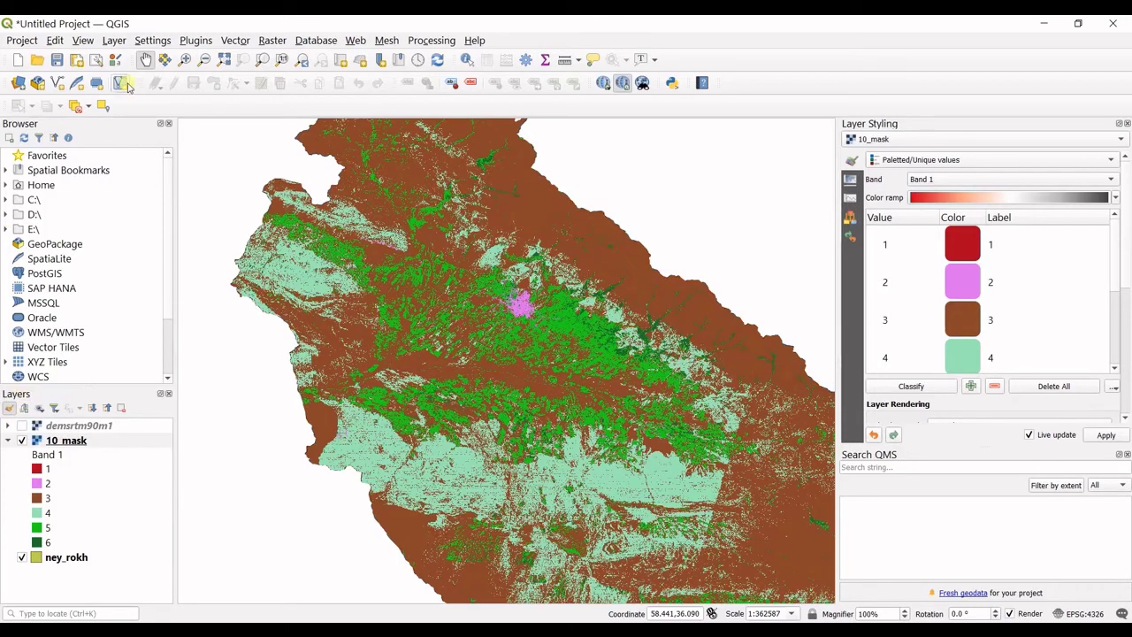
- Show the Layer menu's Add Layer submenu with its delimited text layer option
click(114, 40)
mouse_move(114, 41)
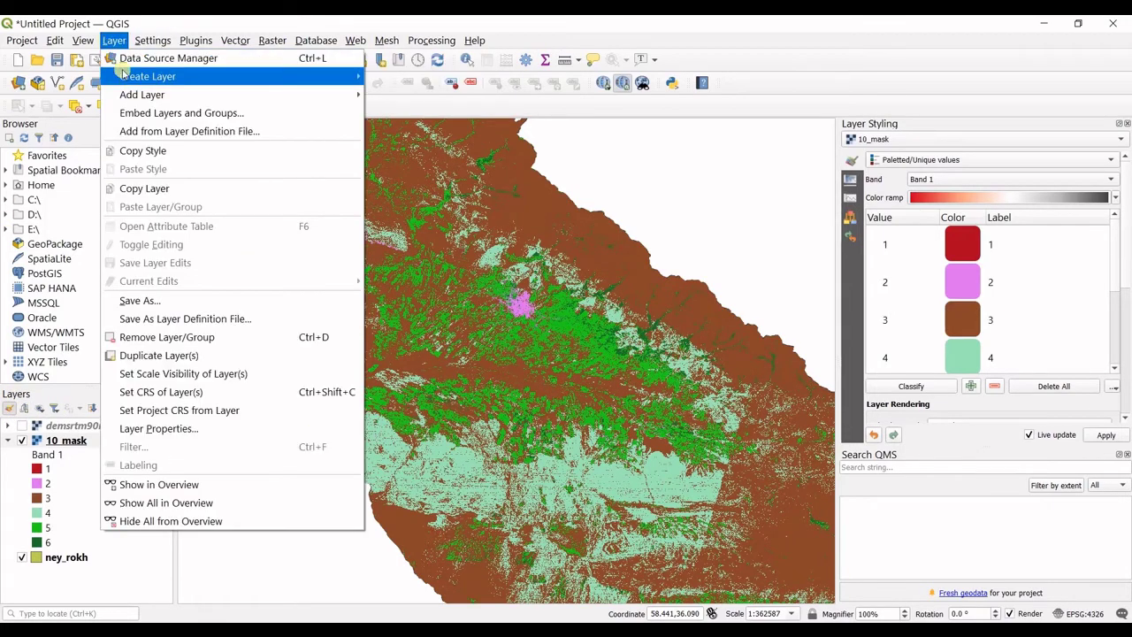
mouse_move(147, 94)
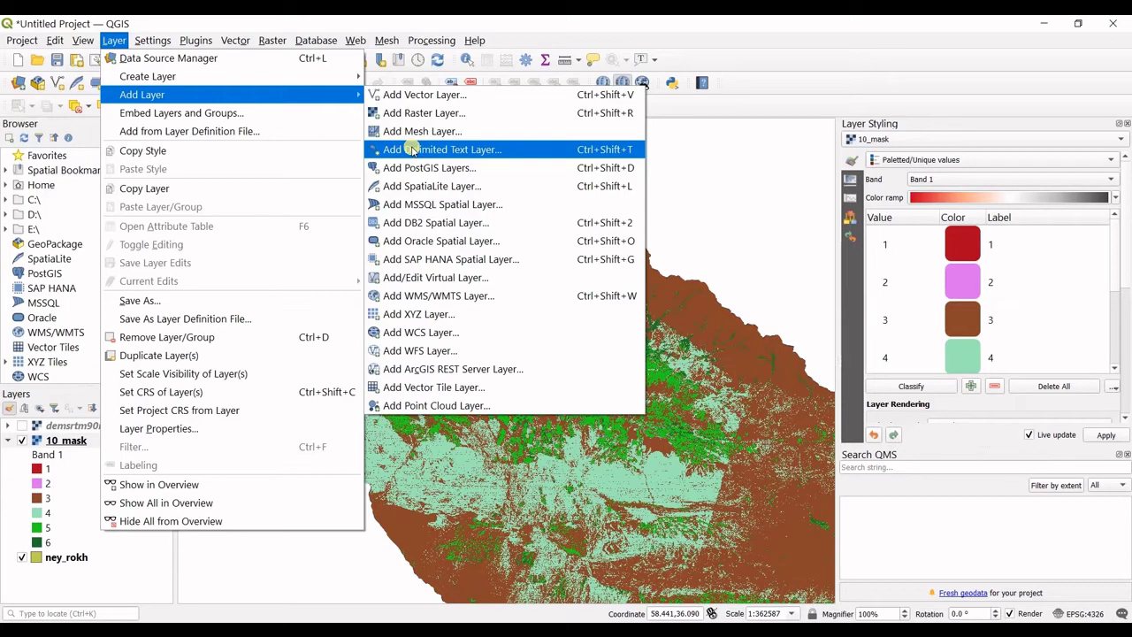
- Start a delimited text layer import and choose CSV as the file format
click(412, 149)
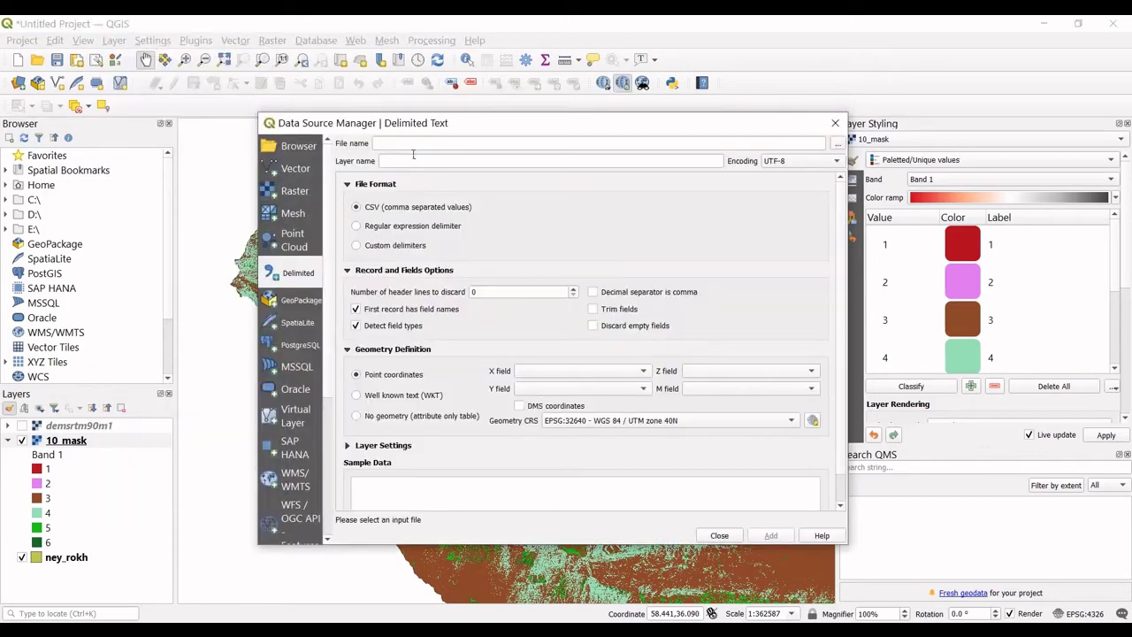
click(358, 206)
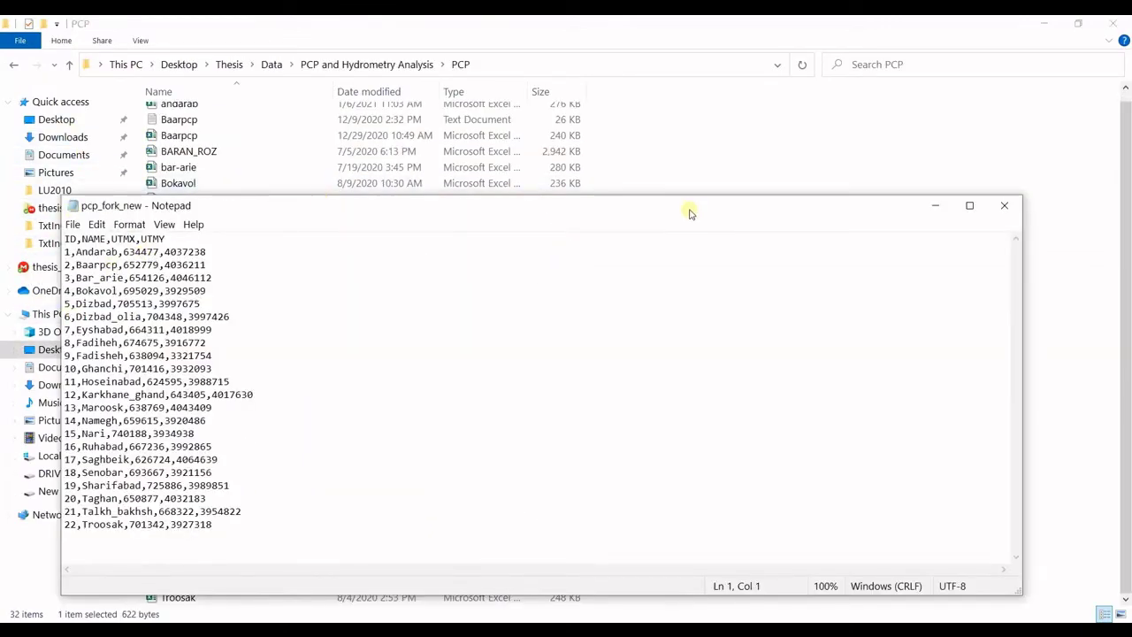
- Maximize Notepad and highlight the commas separating the ID, NAME, UTMX and UTMY headers, then leave it
click(969, 205)
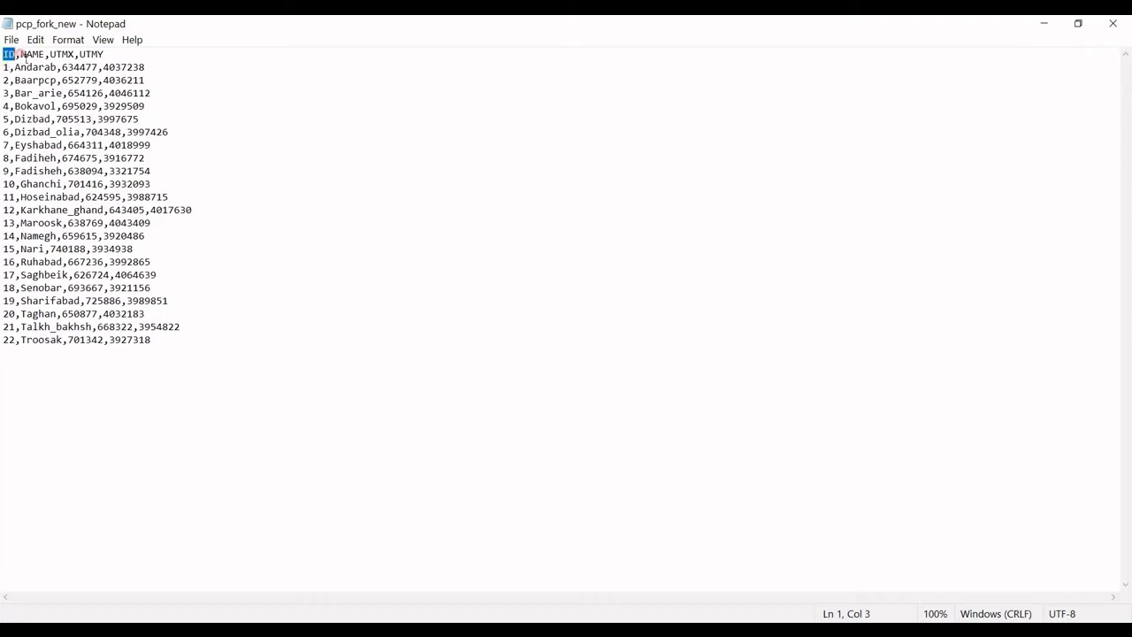
drag(25, 57, 106, 57)
click(62, 54)
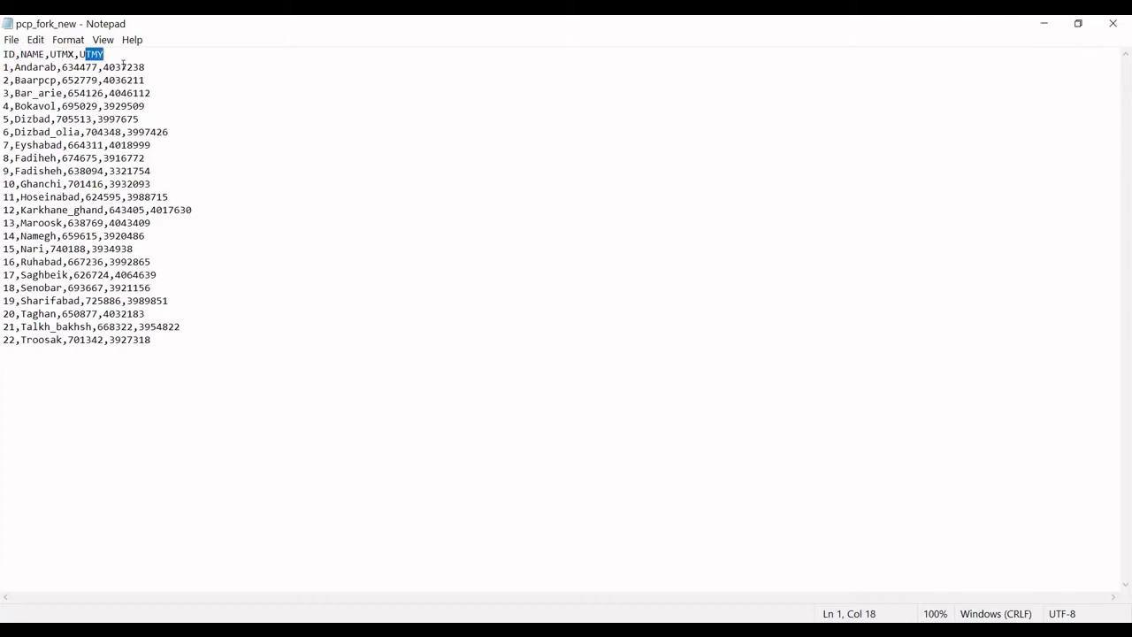
click(37, 66)
drag(15, 57, 19, 56)
scroll(14, 61, up, 13)
scroll(14, 62, up, 4)
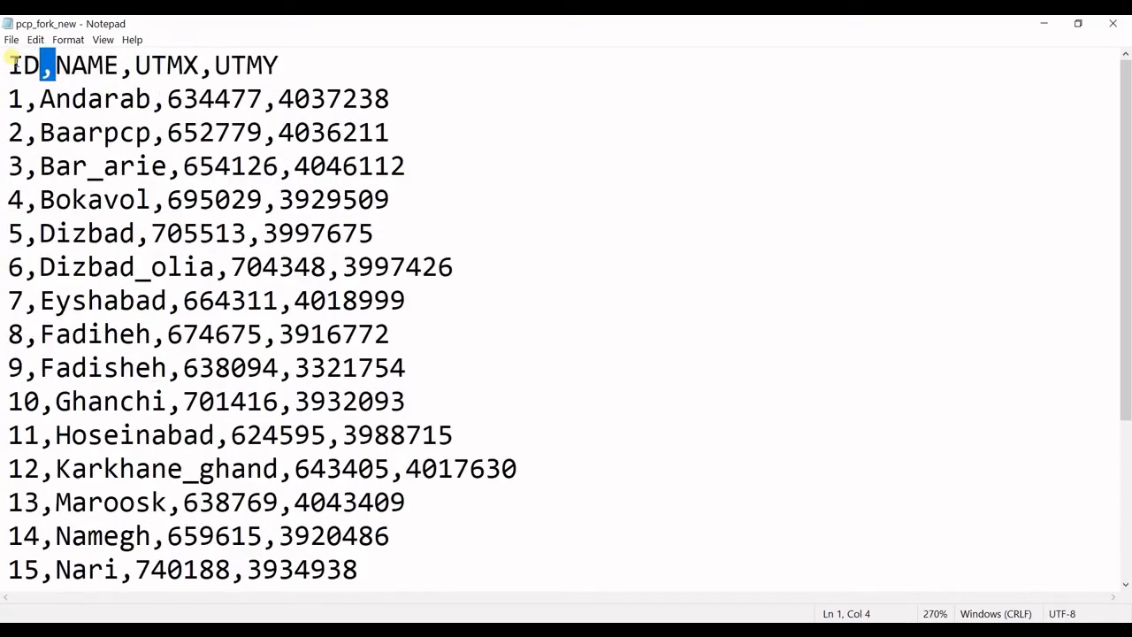
click(41, 71)
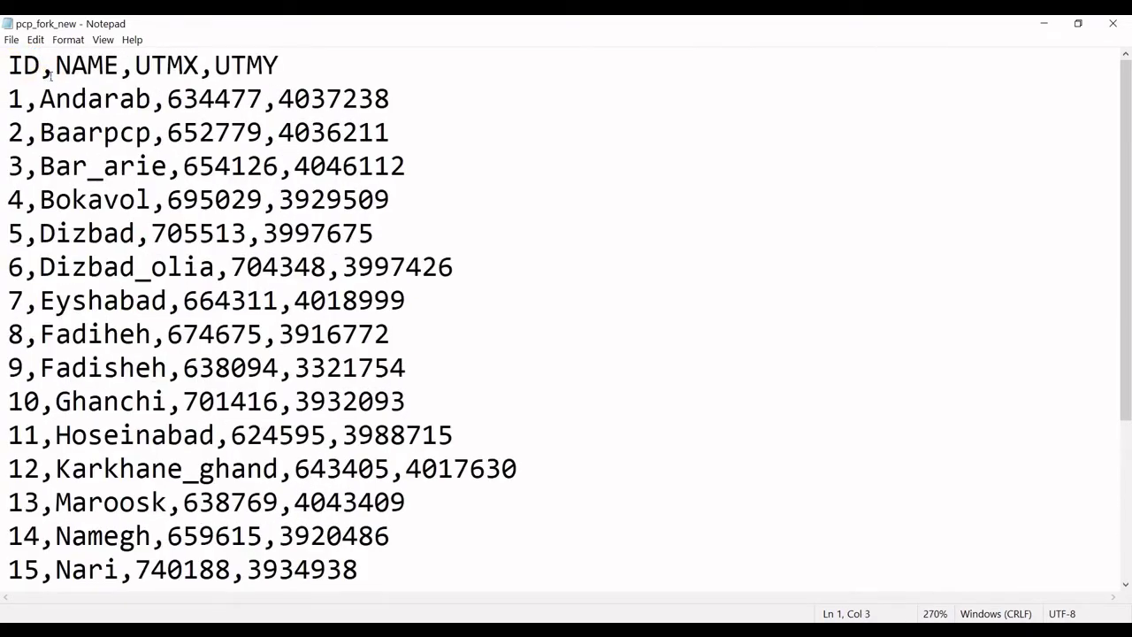
key(shift+Right)
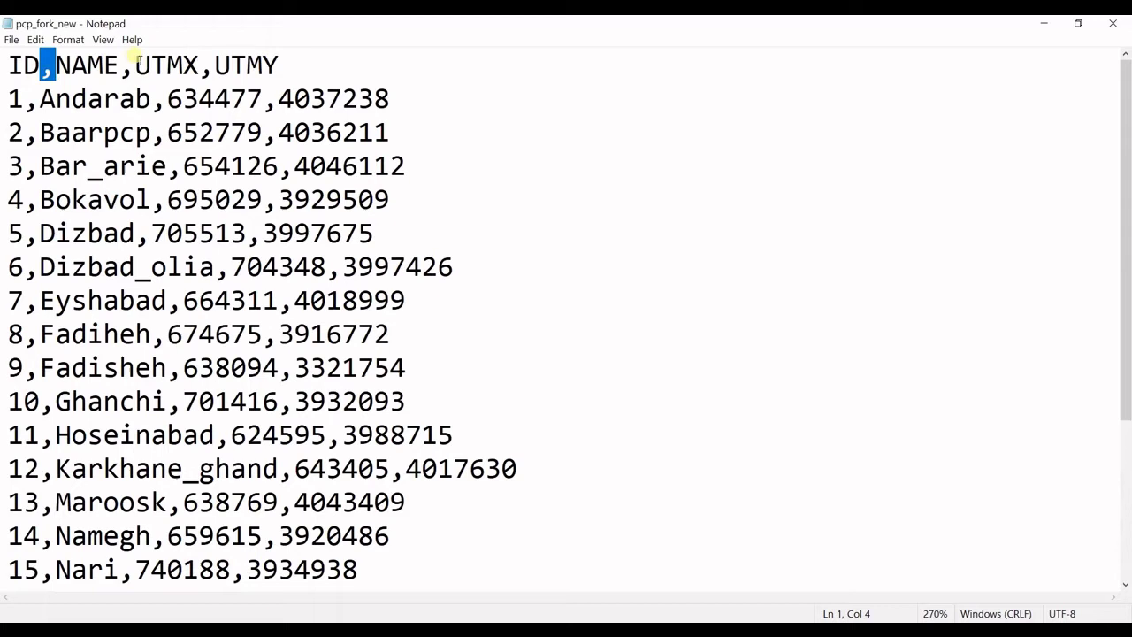
double_click(127, 69)
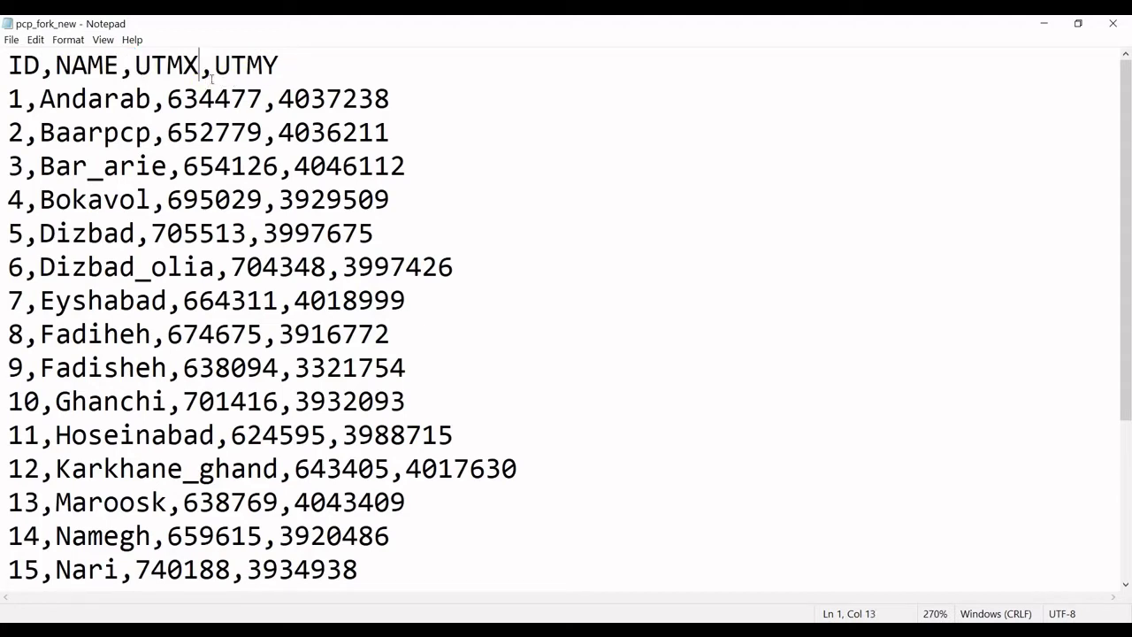
key(shift+Right)
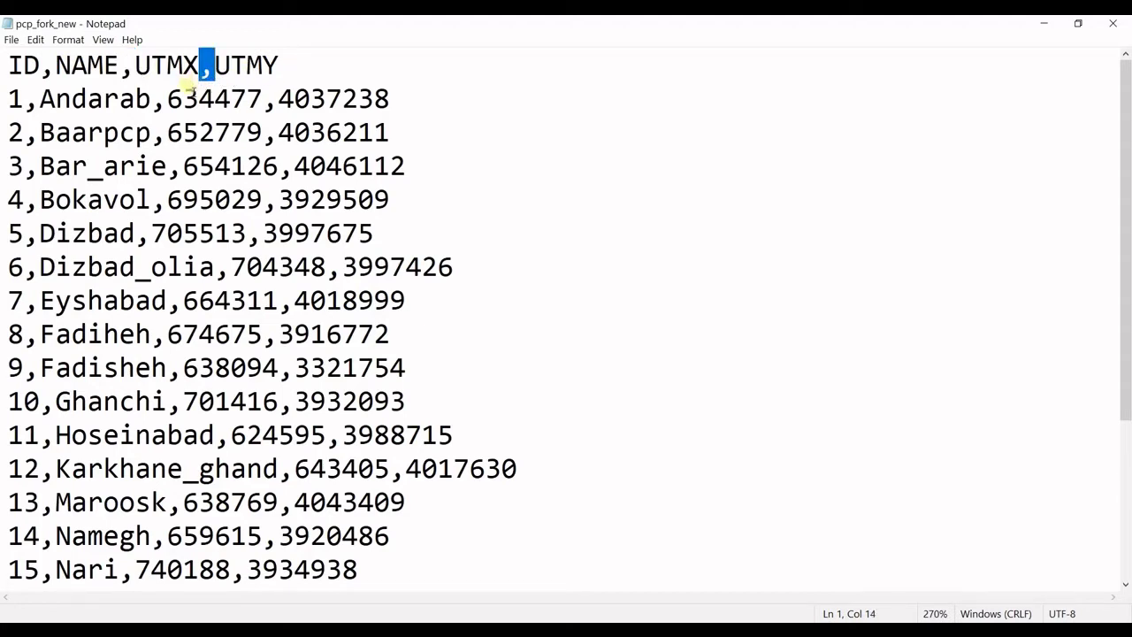
key(alt+Tab)
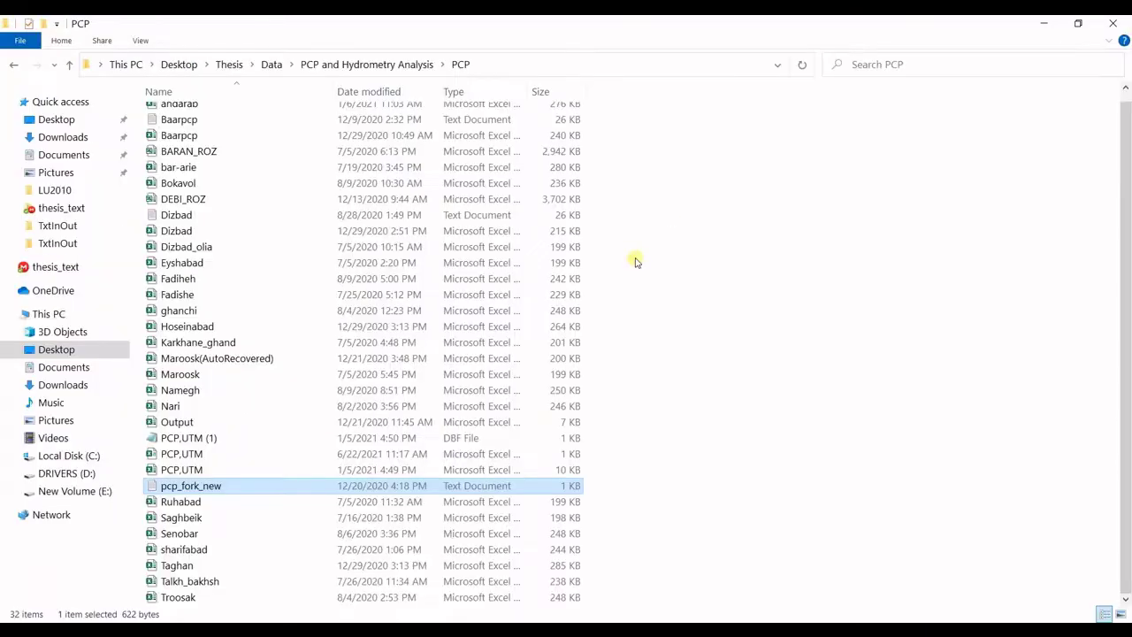
- Choose PCP,UTM from Thesis > Data > PCP and Hydrometry Analysis > PCP as the import file
key(alt+Tab)
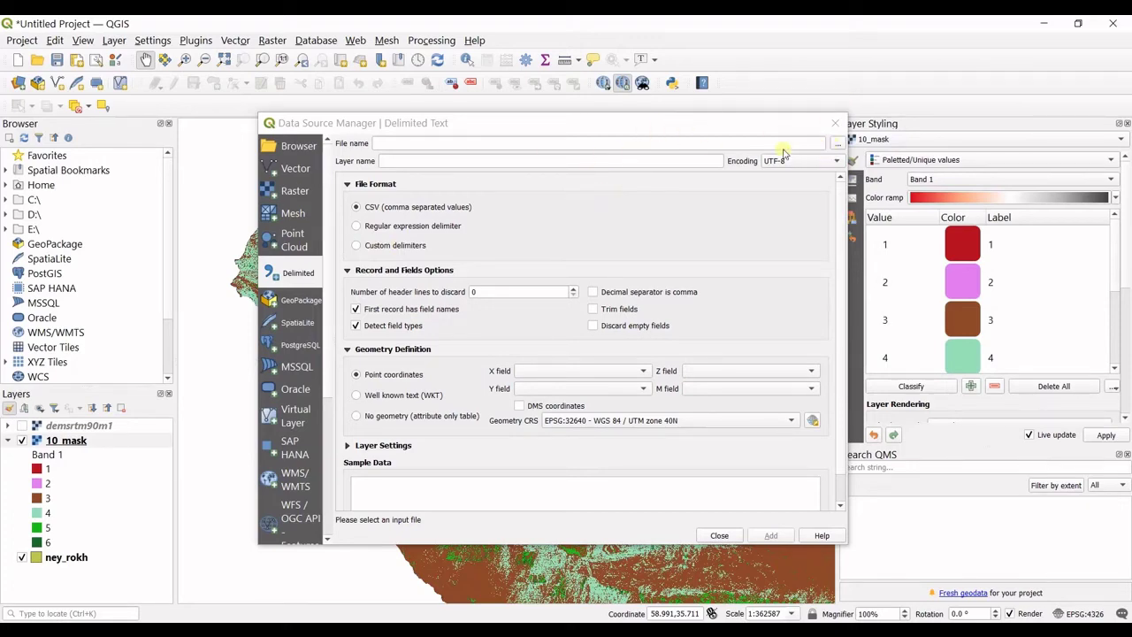
click(836, 143)
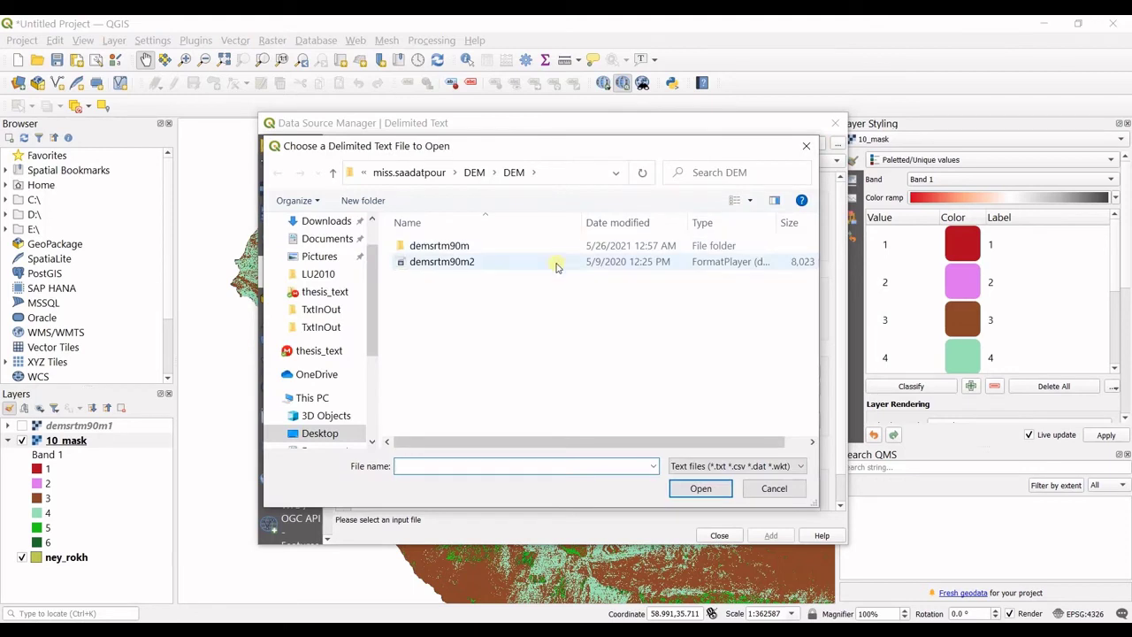
click(417, 174)
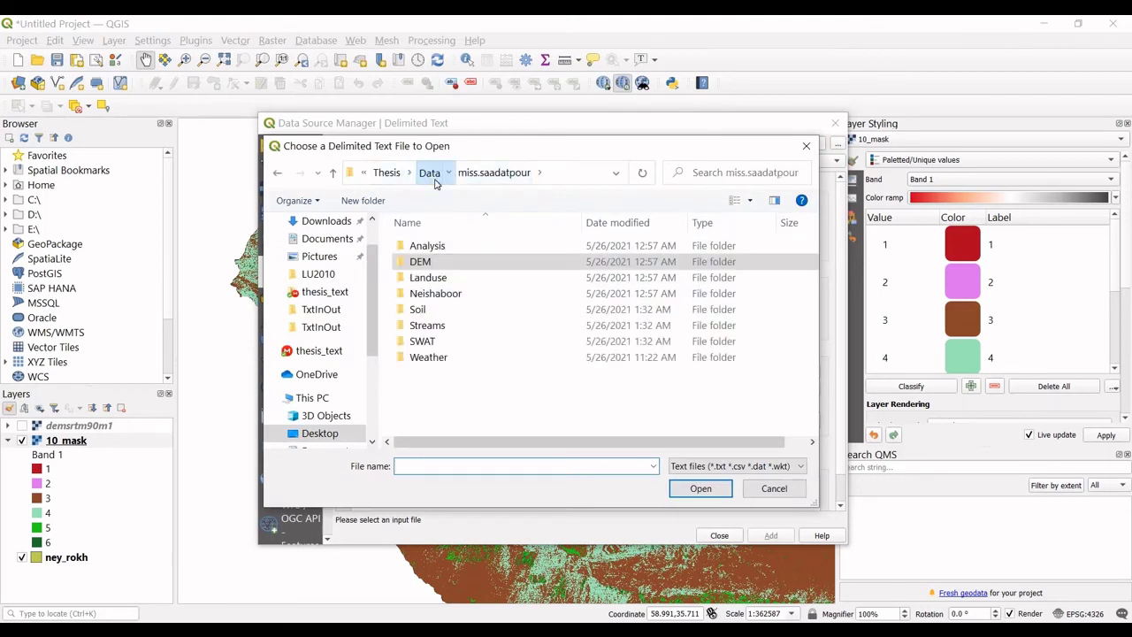
click(429, 172)
double_click(459, 389)
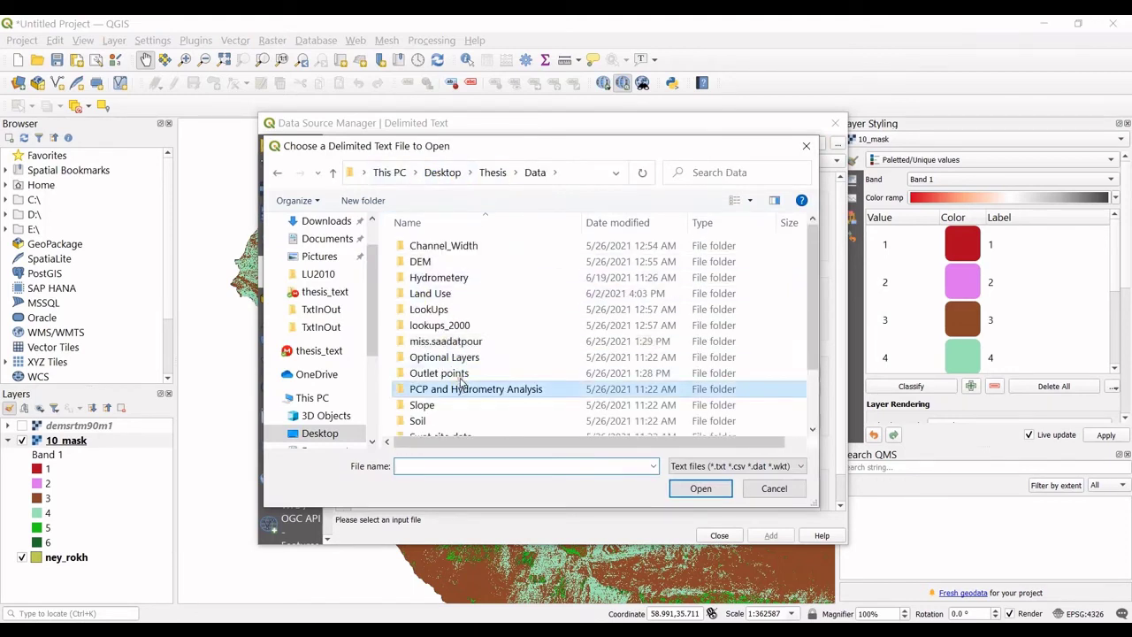
click(439, 279)
double_click(440, 279)
click(431, 279)
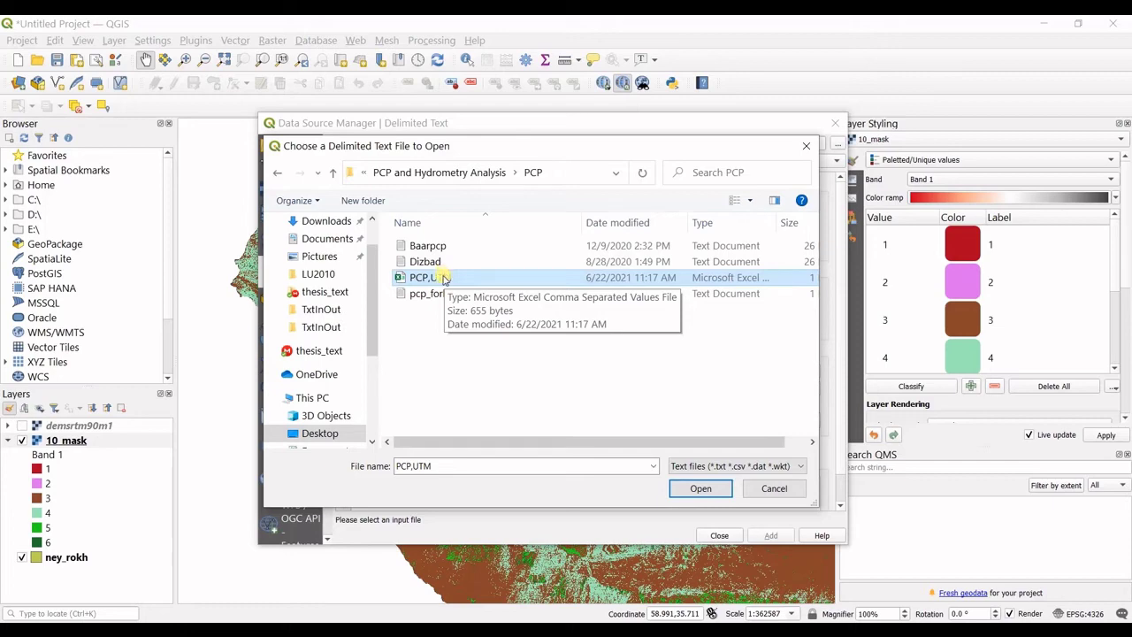
click(696, 488)
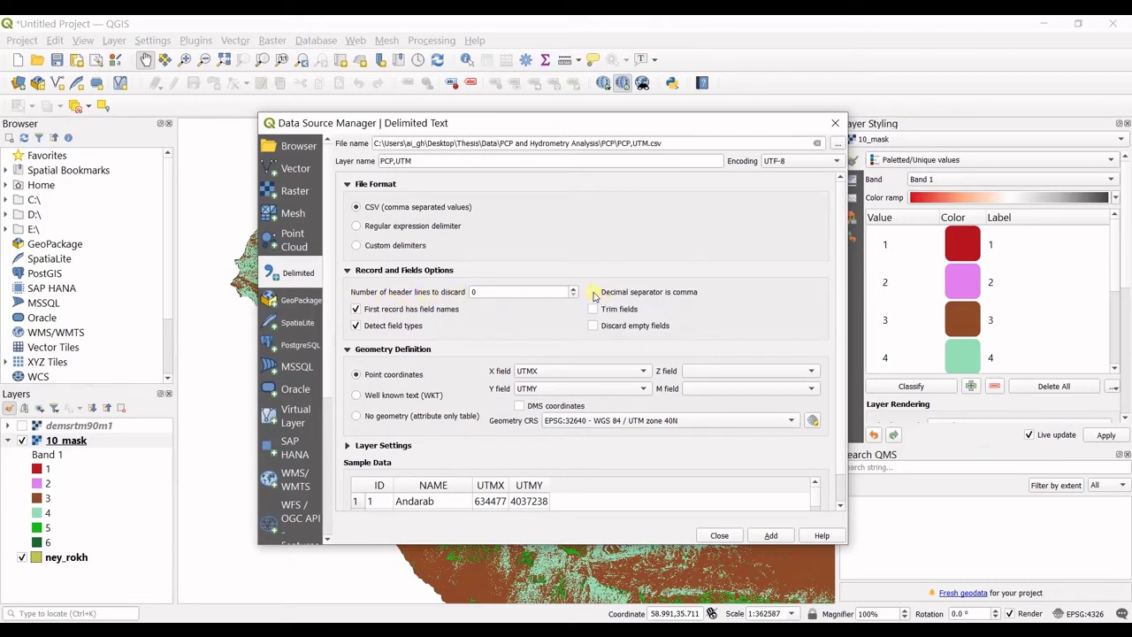
- Uncheck 'Decimal separator is comma' so PCP,UTM.csv previews correctly under ID, NAME, UTMX and UTMY
click(593, 293)
- Use point coordinates for the geometry, with UTMX as the X field
click(358, 375)
click(541, 371)
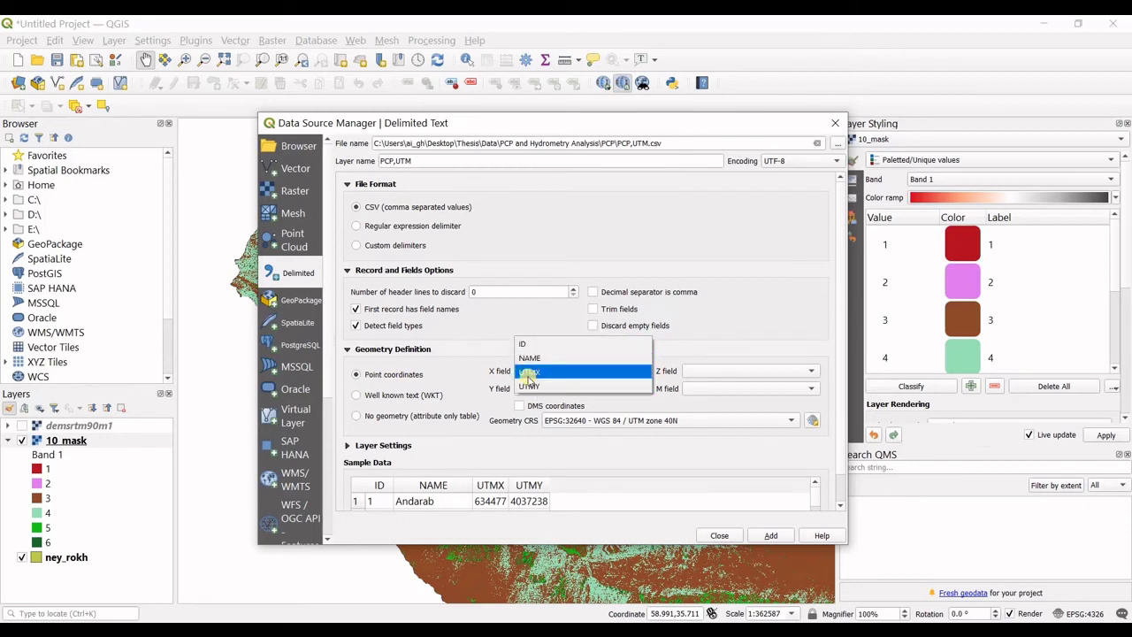
click(530, 371)
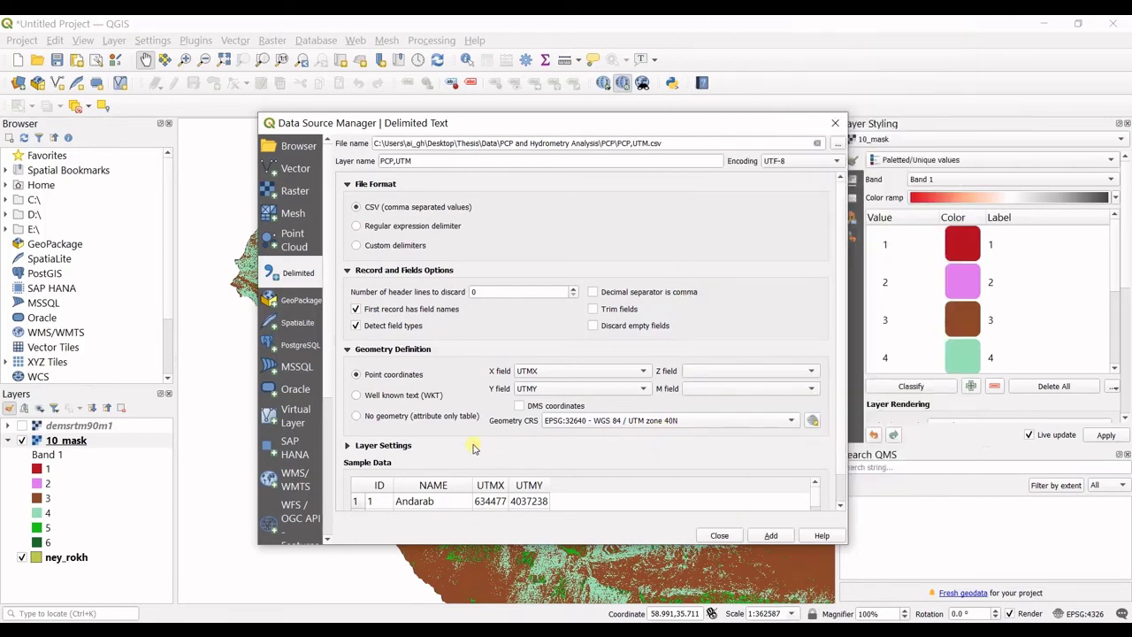
- Review the sample data and add the PCP,UTM station points as a new layer
scroll(792, 465, down, 1)
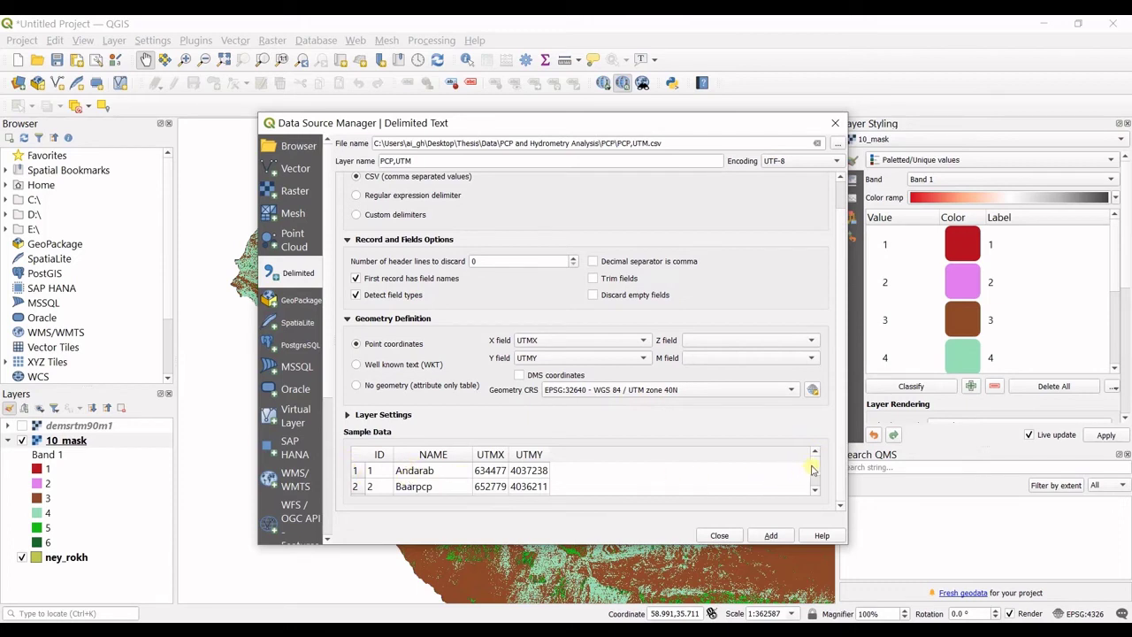
scroll(817, 474, down, 1)
scroll(817, 478, down, 5)
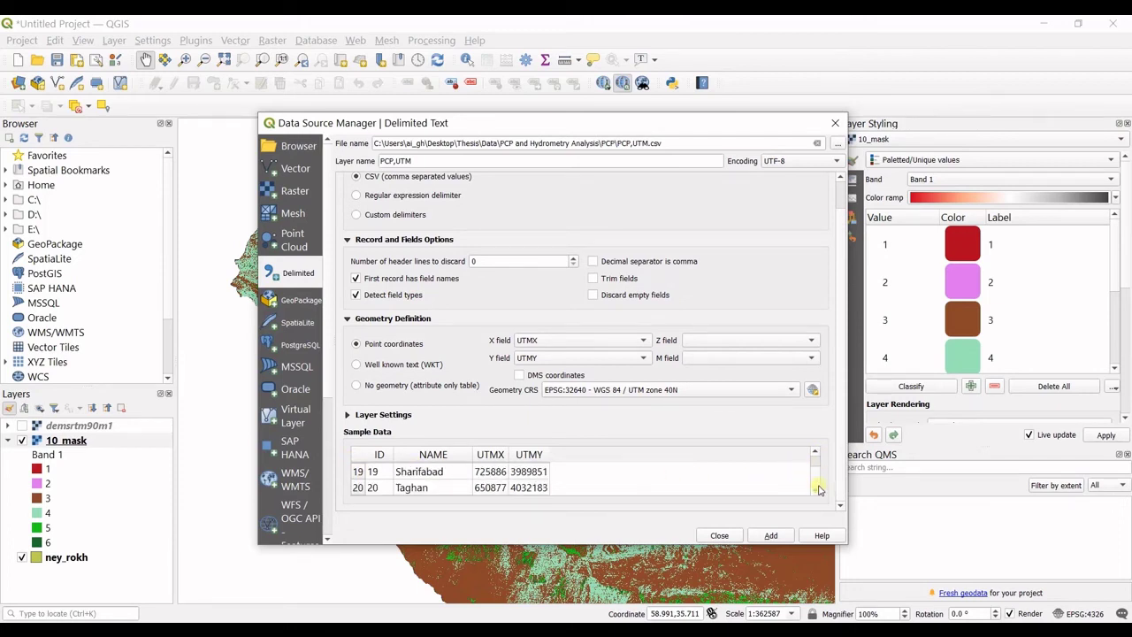
drag(814, 473, 819, 451)
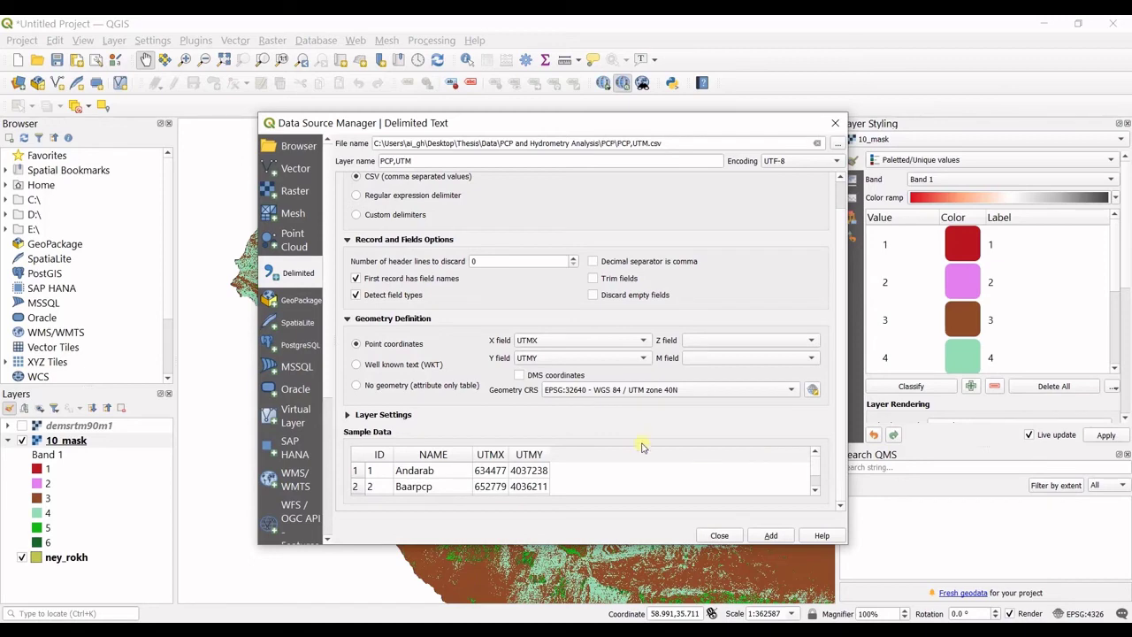
click(764, 536)
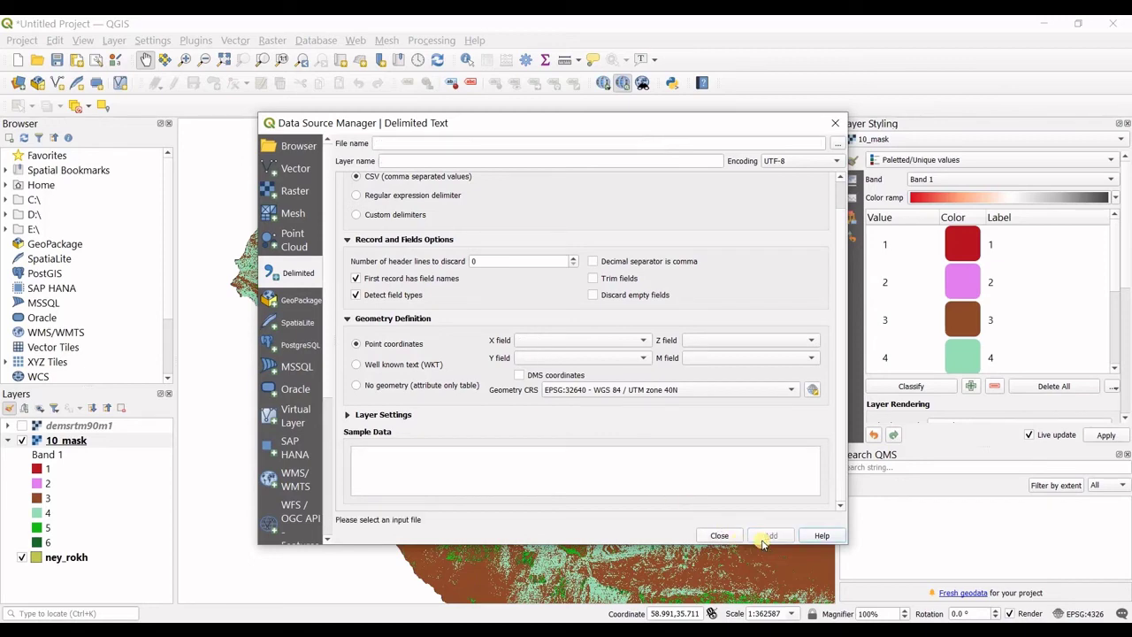
click(716, 536)
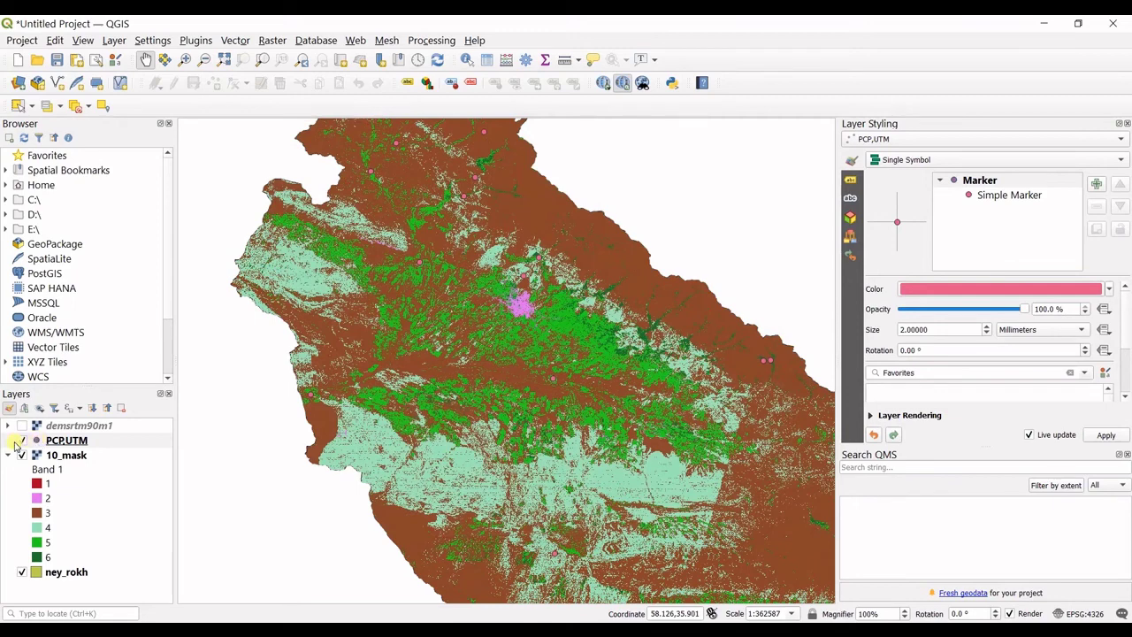
- Colour the PCP,UTM station markers bright red
drag(499, 296, 427, 341)
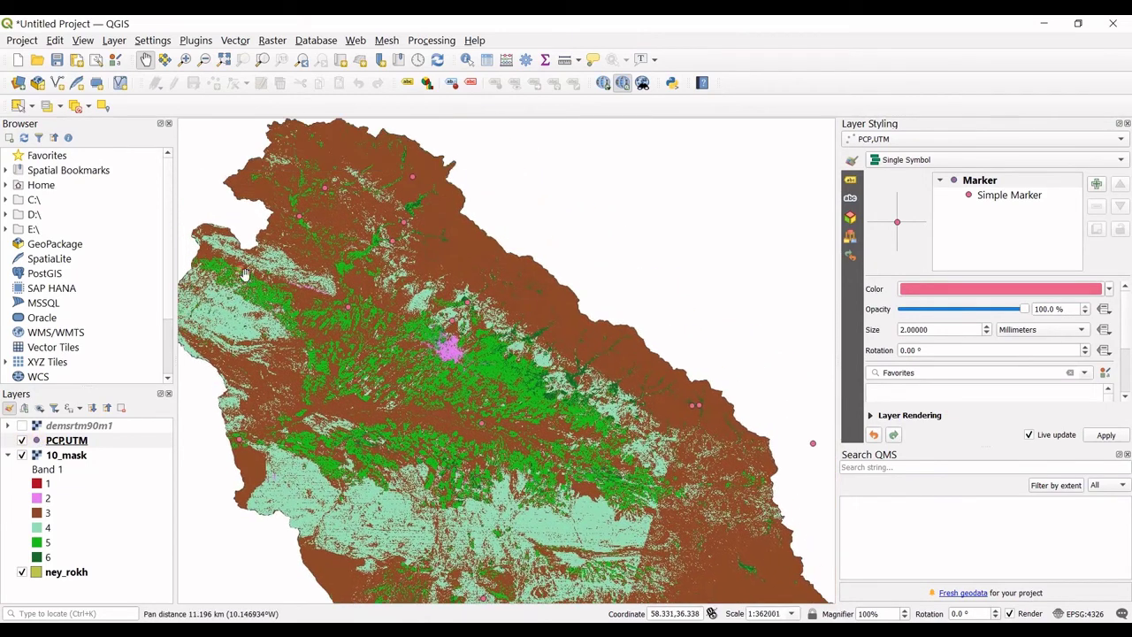
click(1109, 288)
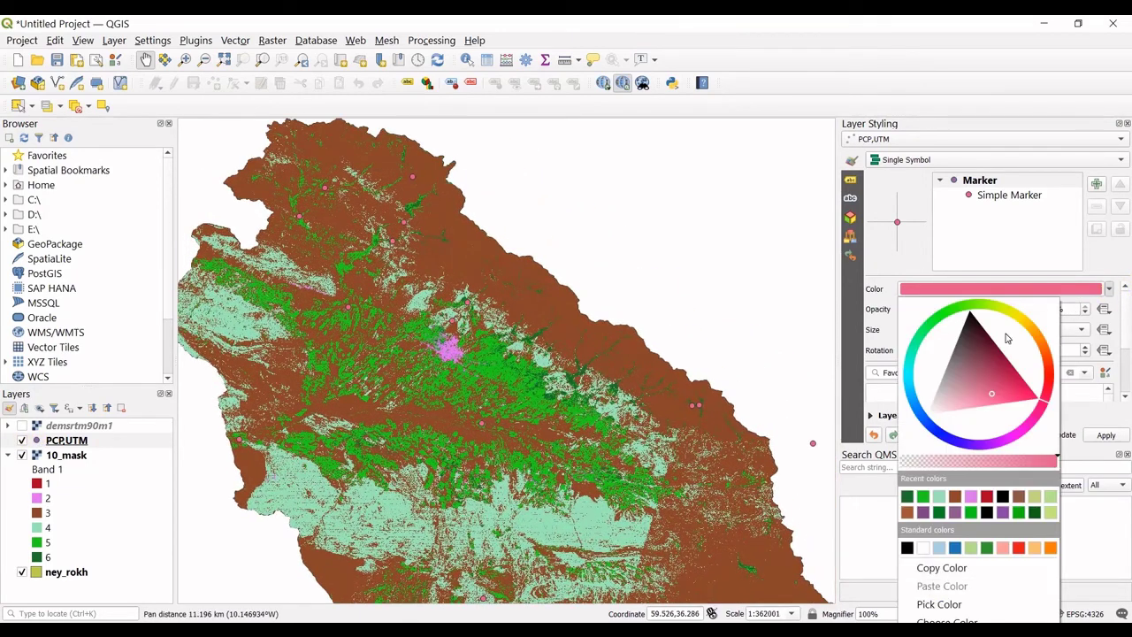
click(1040, 371)
click(1050, 366)
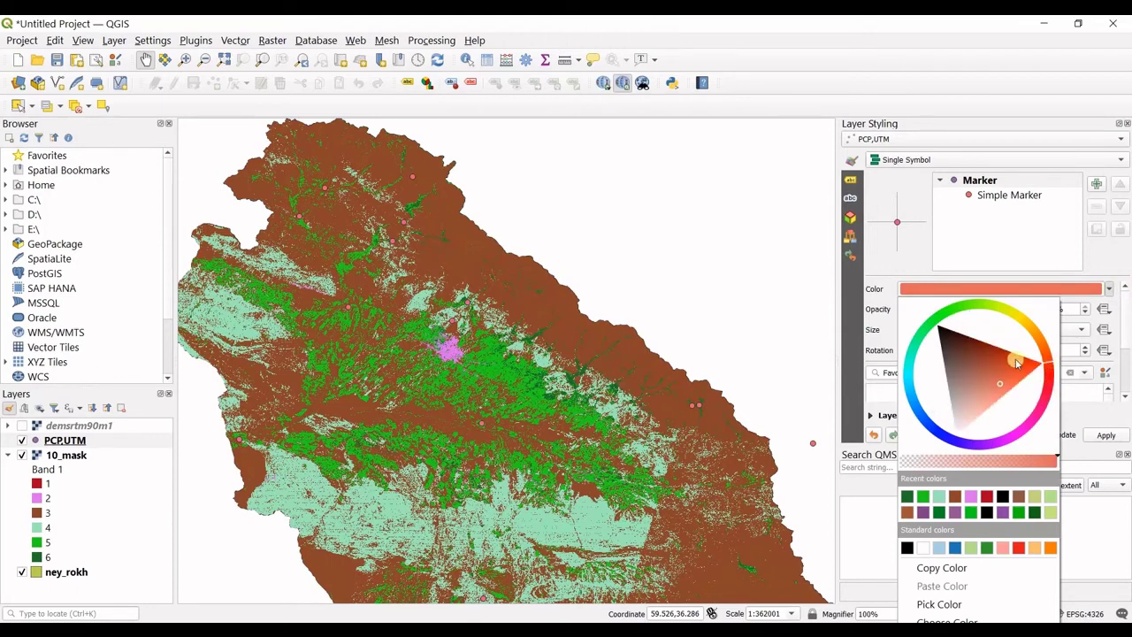
click(1047, 384)
click(1000, 380)
click(1017, 372)
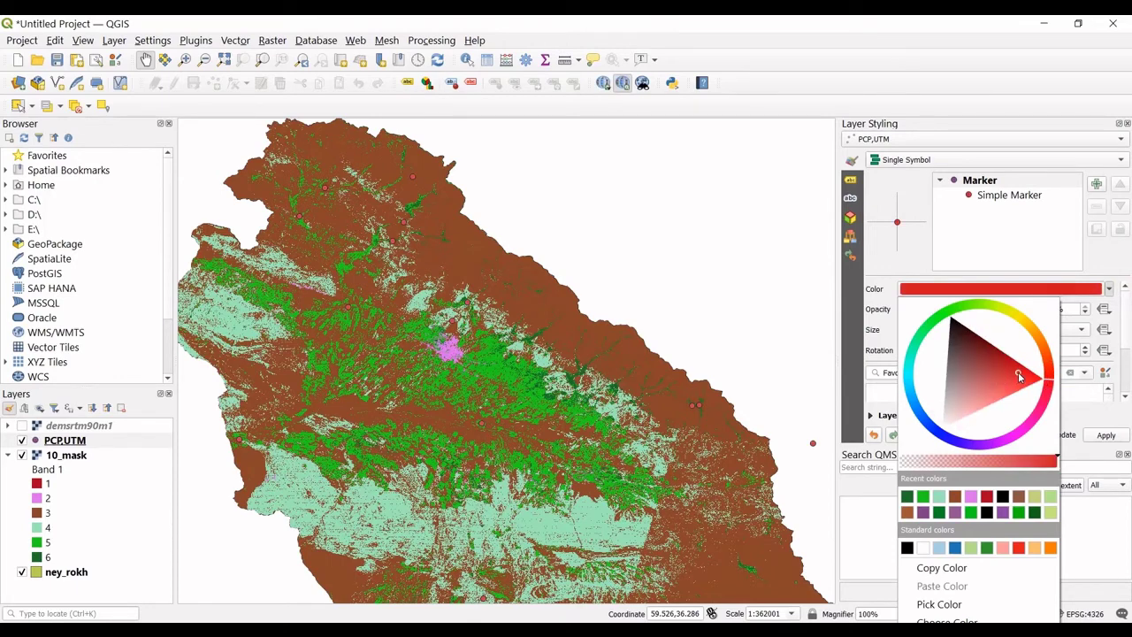
click(1091, 428)
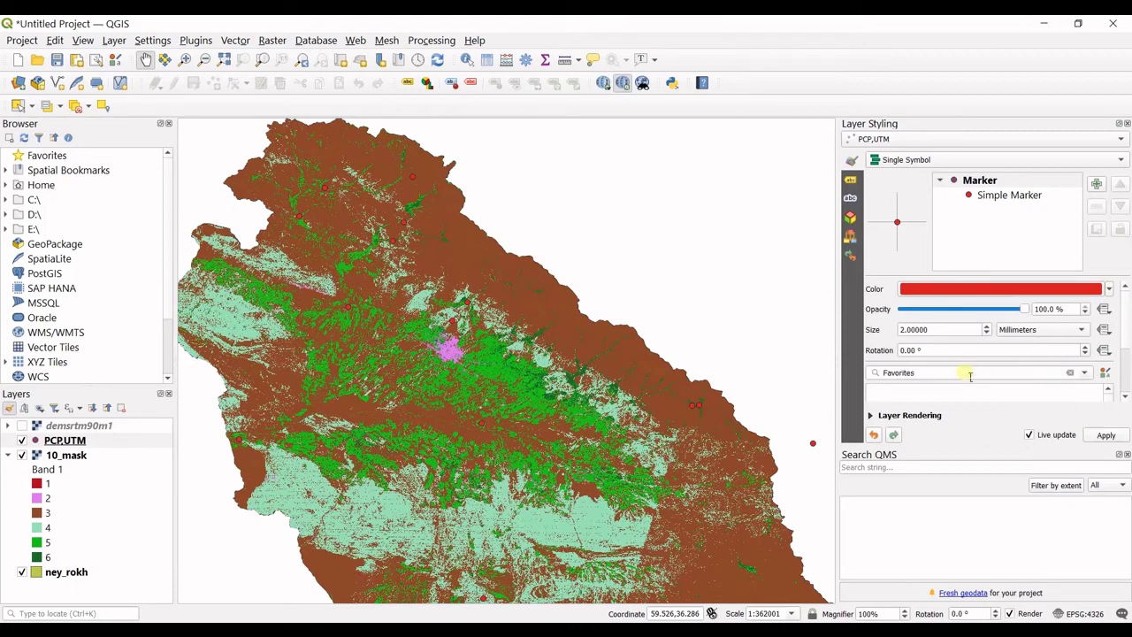
- Enlarge the station markers to 4 mm and pan to view the stations
click(988, 325)
scroll(988, 329, up, 9)
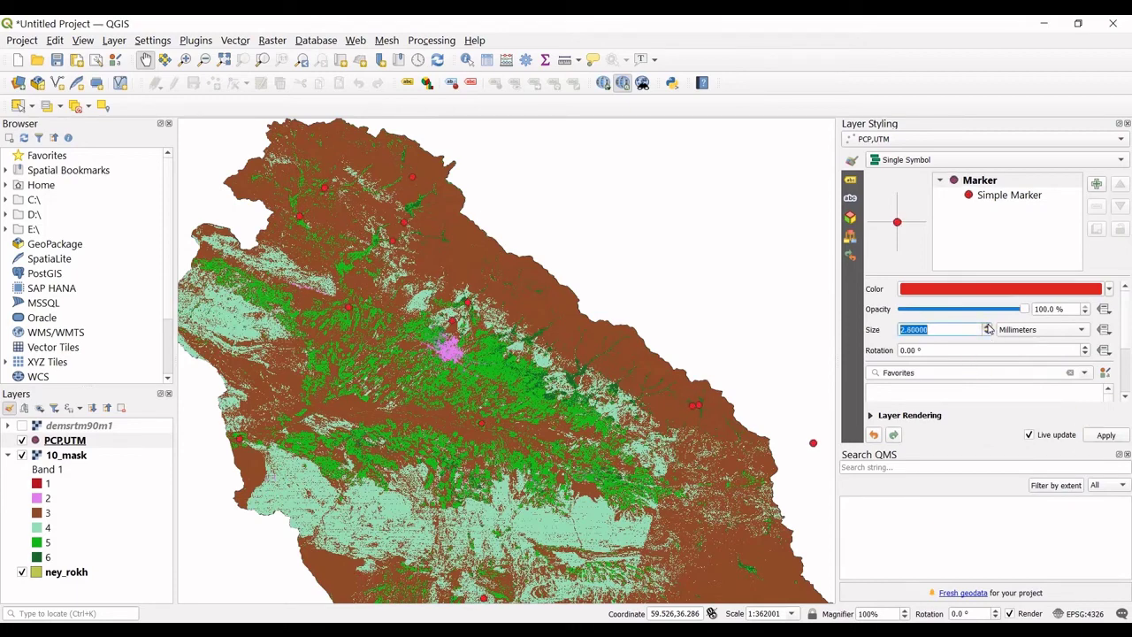
drag(550, 283, 719, 342)
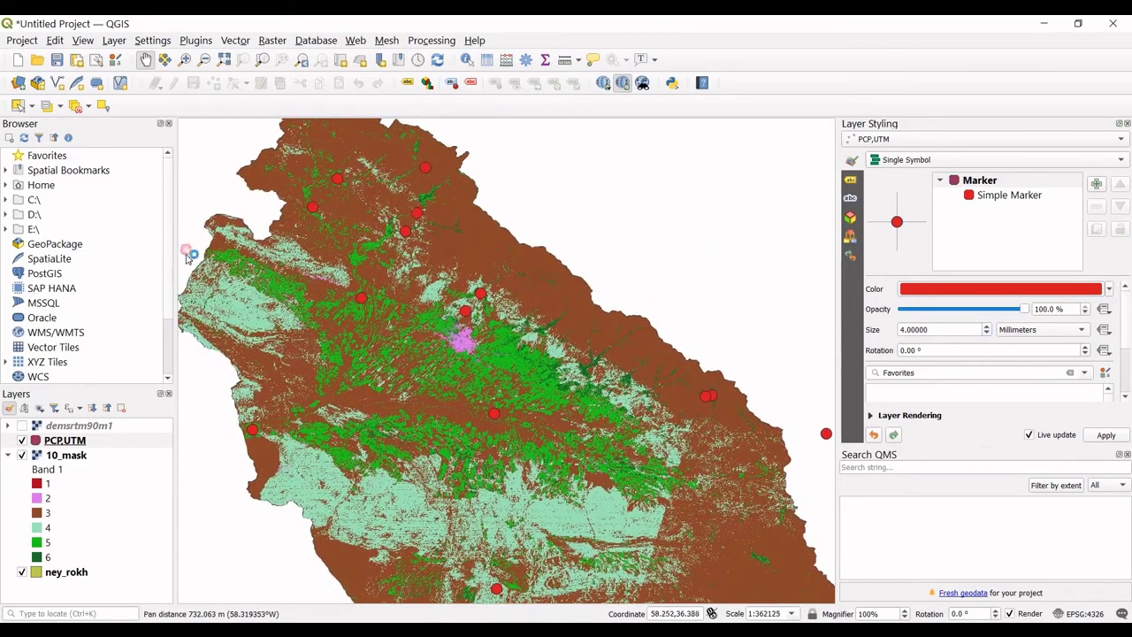
- Start another delimited text import and pick pcp_fork_new from the PCP folder
click(113, 39)
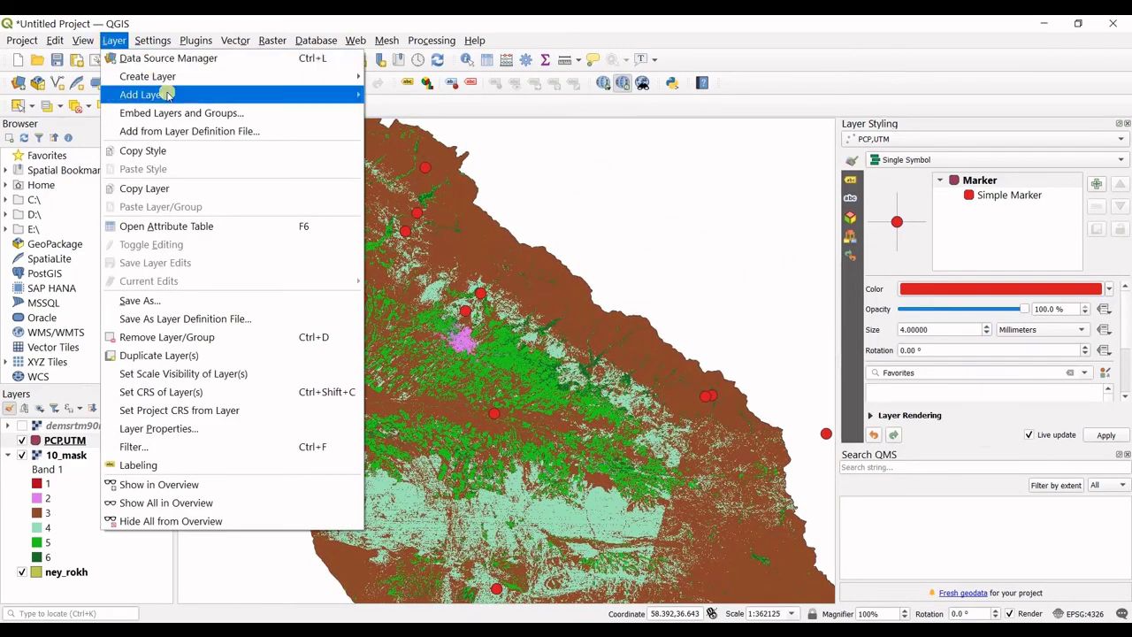
mouse_move(157, 94)
click(450, 150)
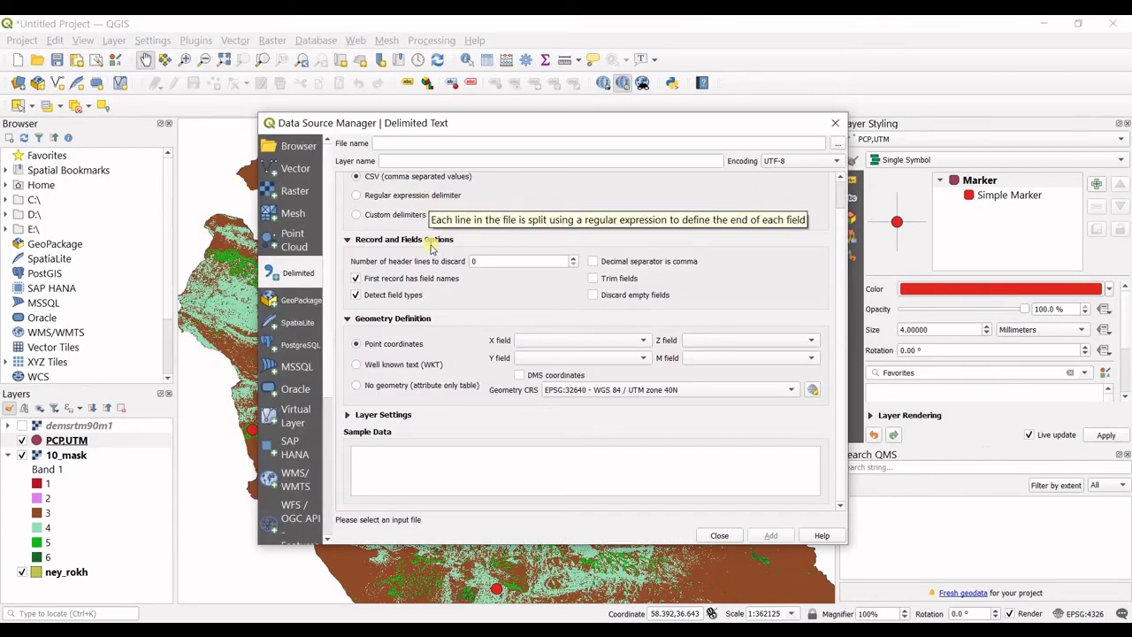
scroll(616, 214, up, 1)
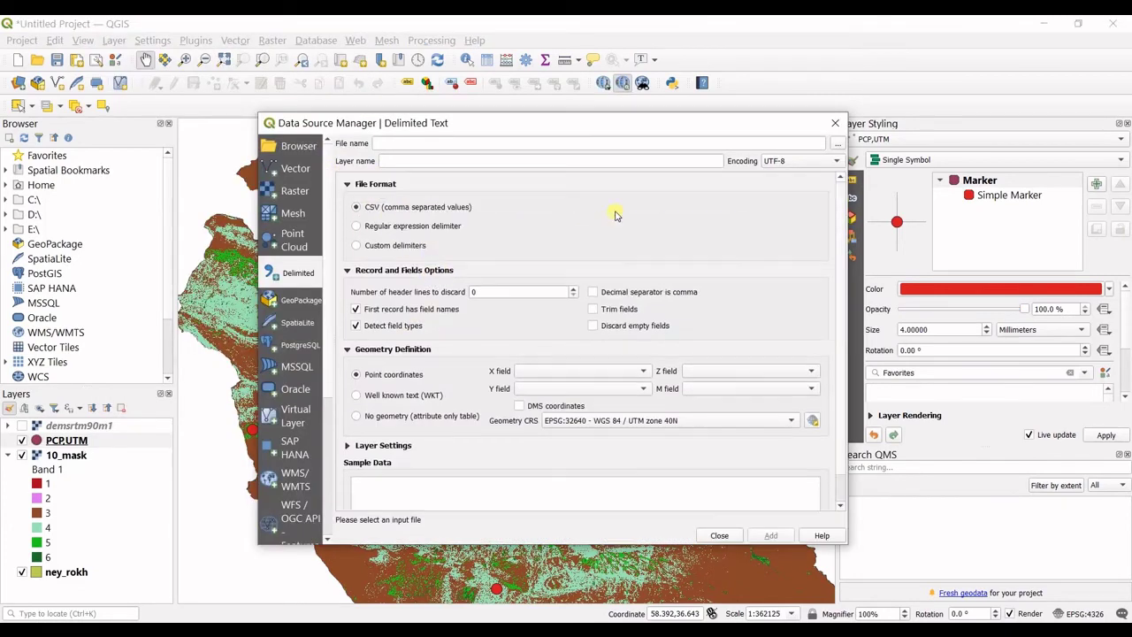
click(834, 149)
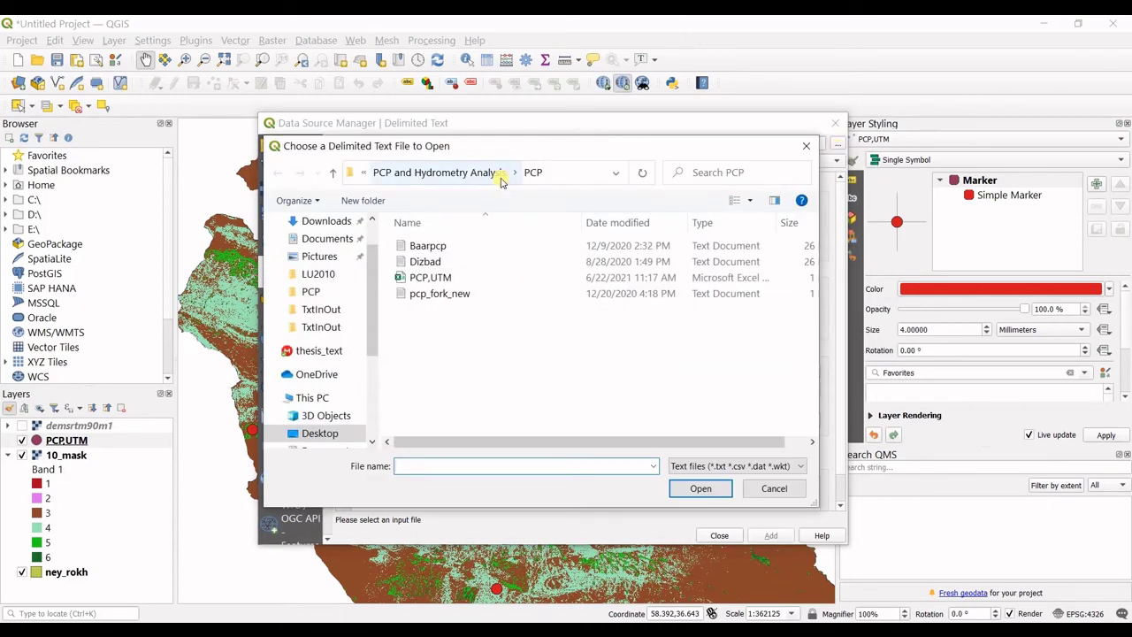
click(453, 295)
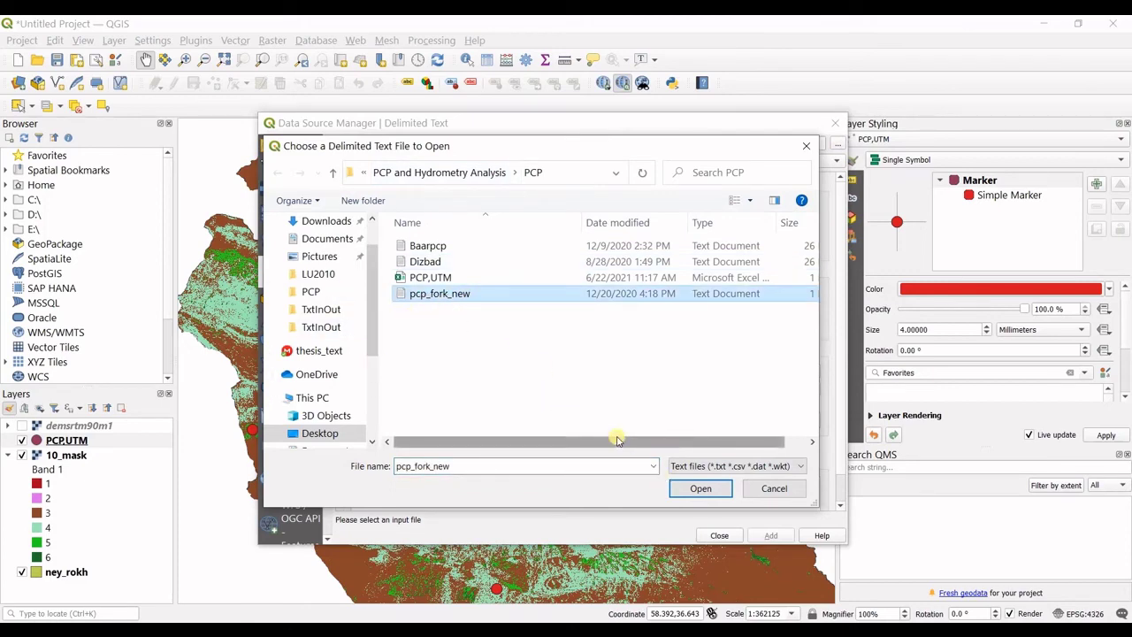
- Load pcp_fork_new.txt with a comma regular-expression delimiter, using UTMX/UTMY as point coordinates
click(696, 489)
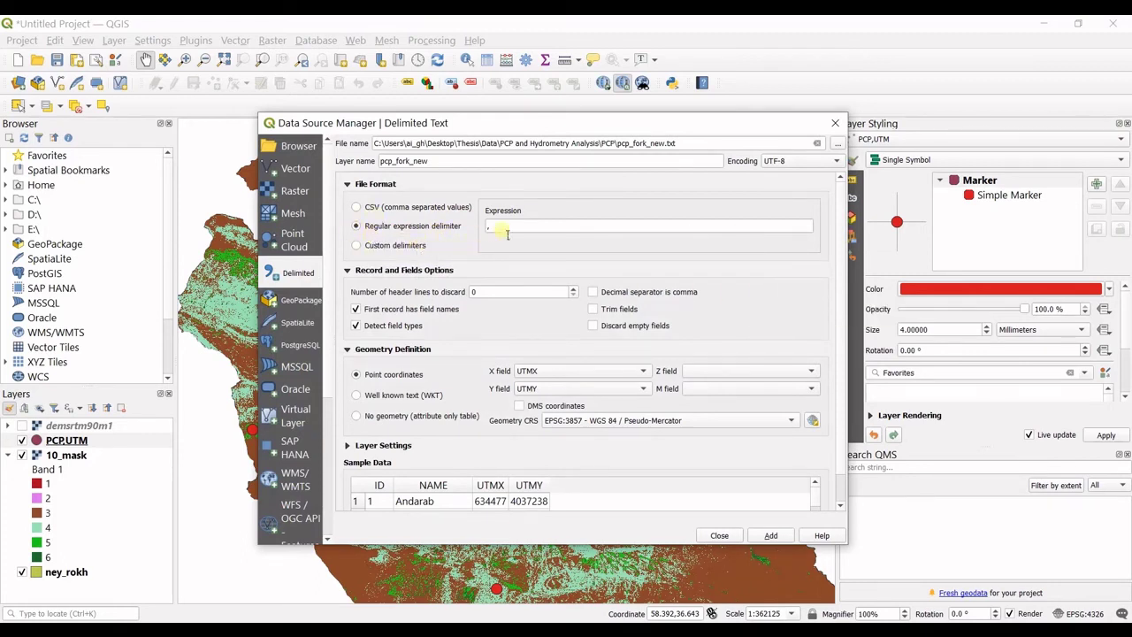
scroll(642, 386, down, 2)
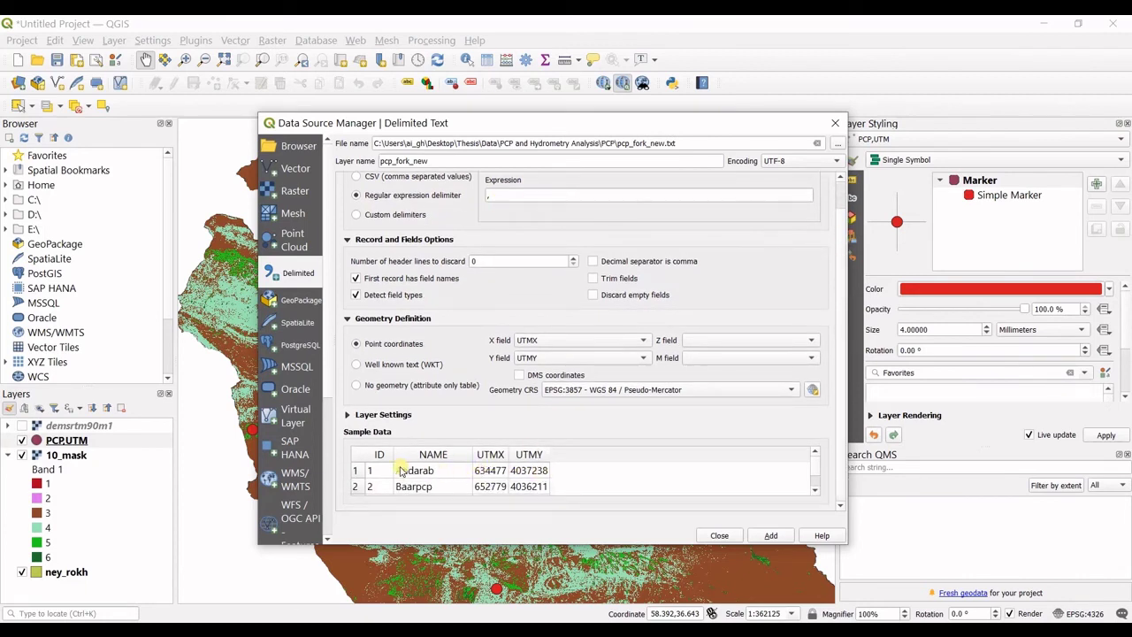
click(497, 199)
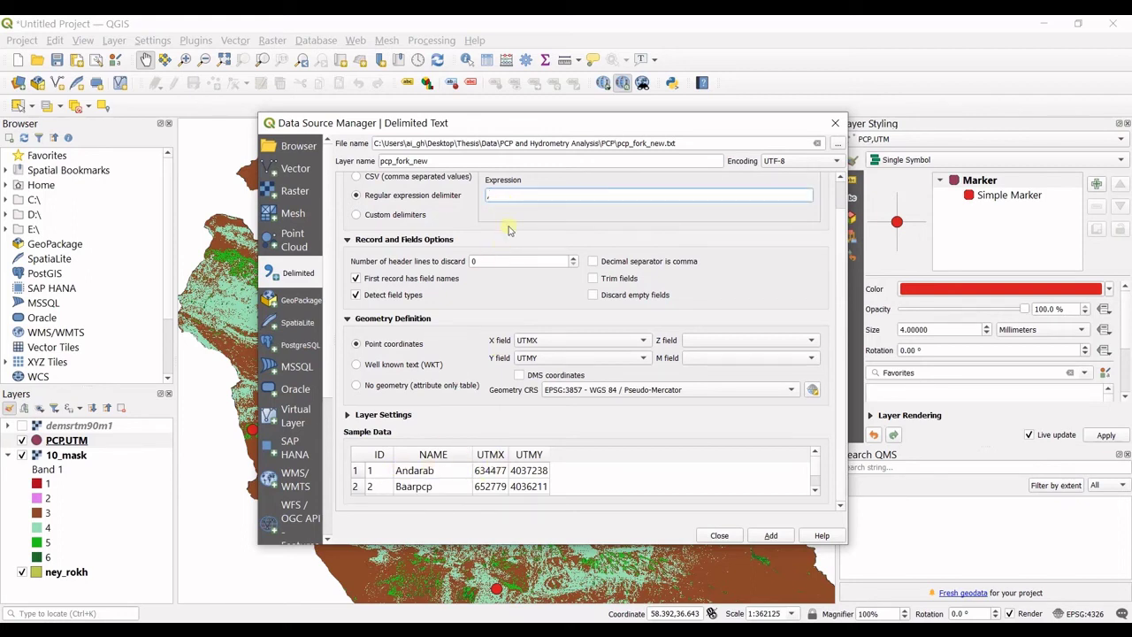
key(BackSpace)
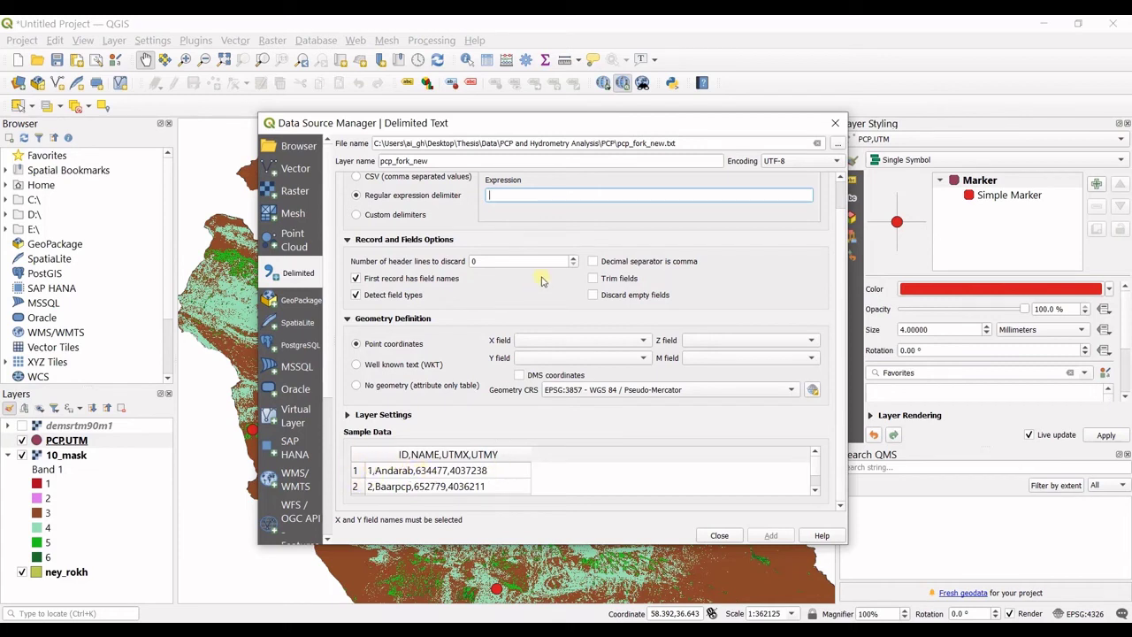
key(BackSpace)
text(,)
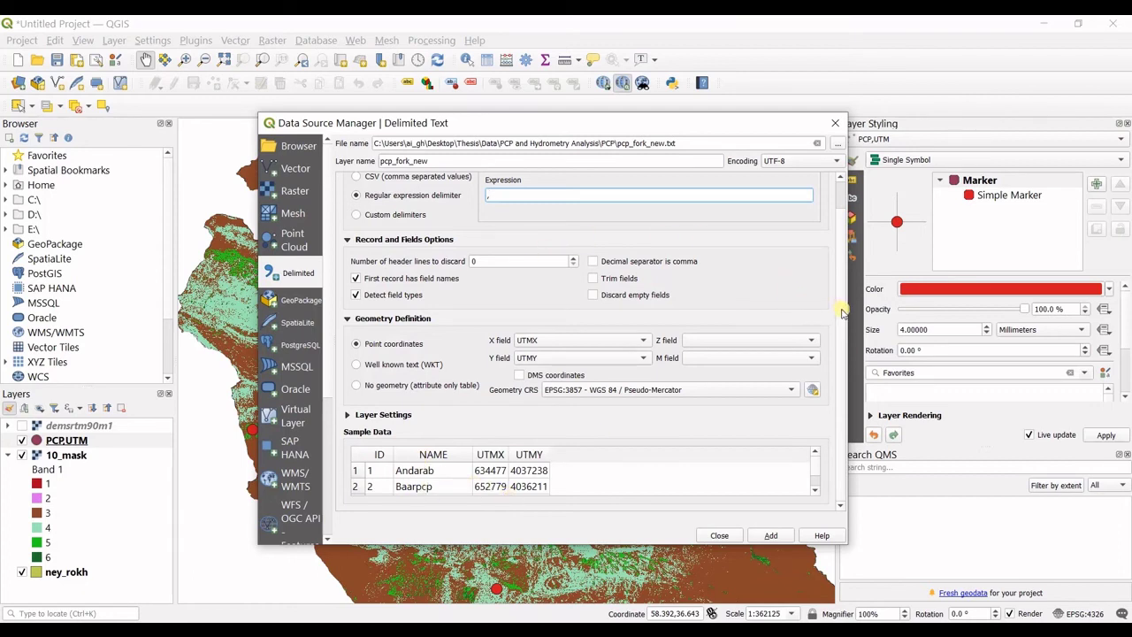
scroll(842, 309, up, 1)
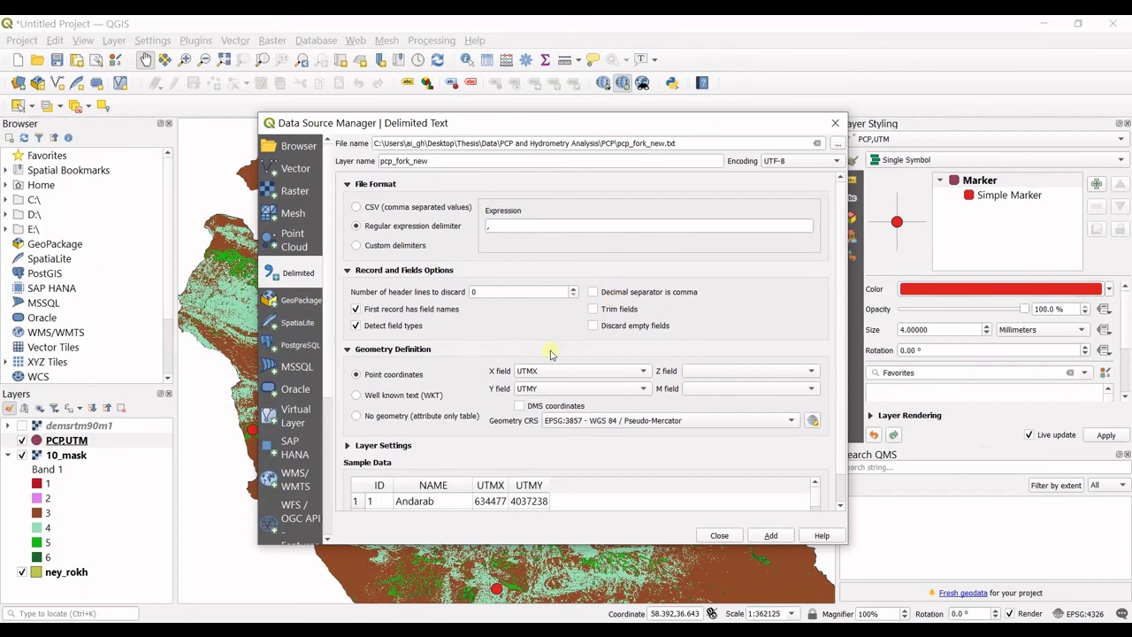
scroll(842, 386, down, 1)
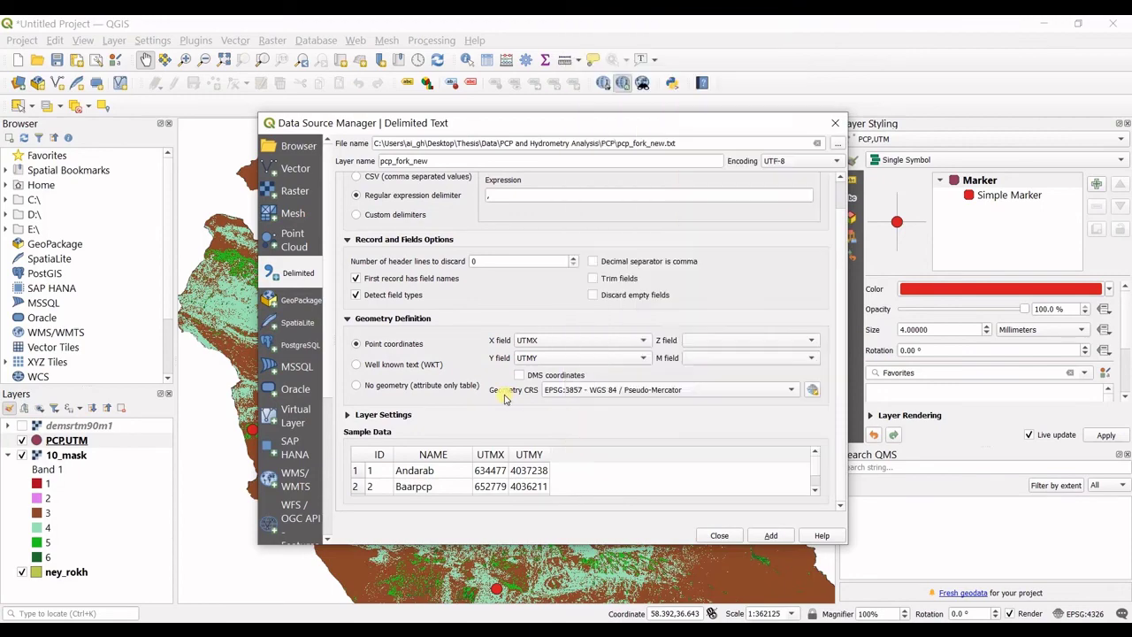
- Open the full Coordinate Reference System Selector from the Geometry CRS dropdown
click(795, 390)
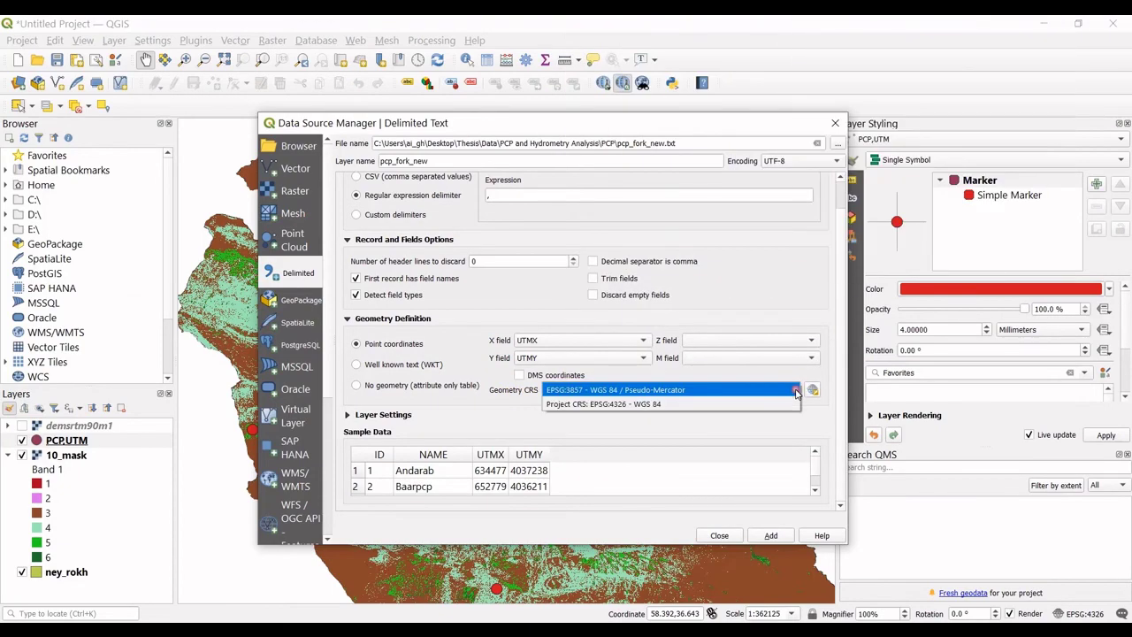
click(812, 390)
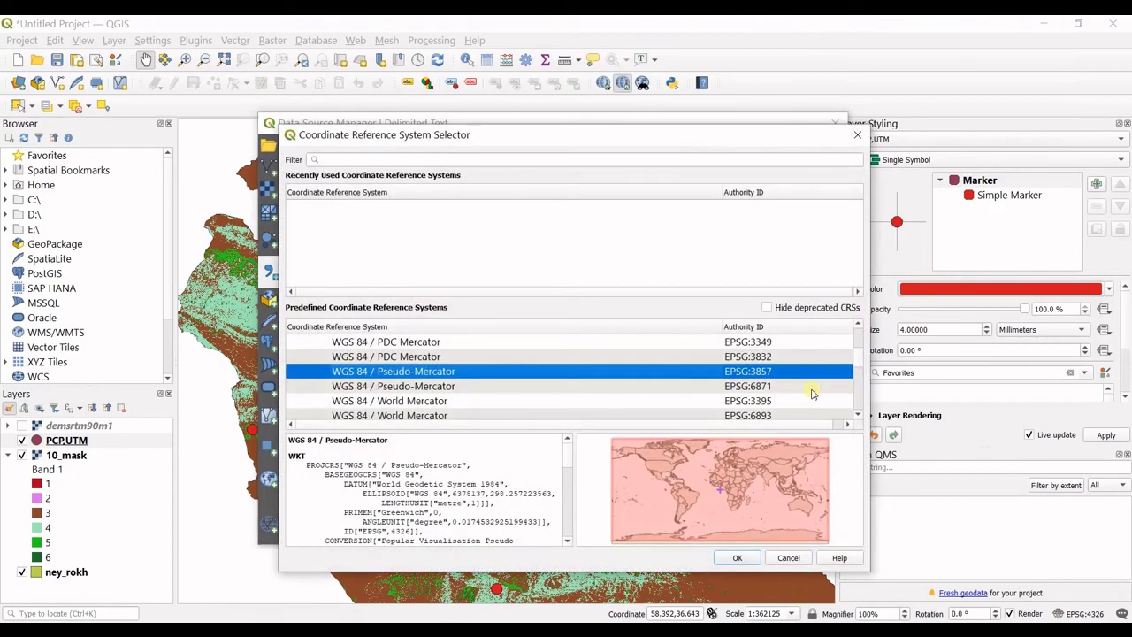
double_click(811, 387)
click(812, 390)
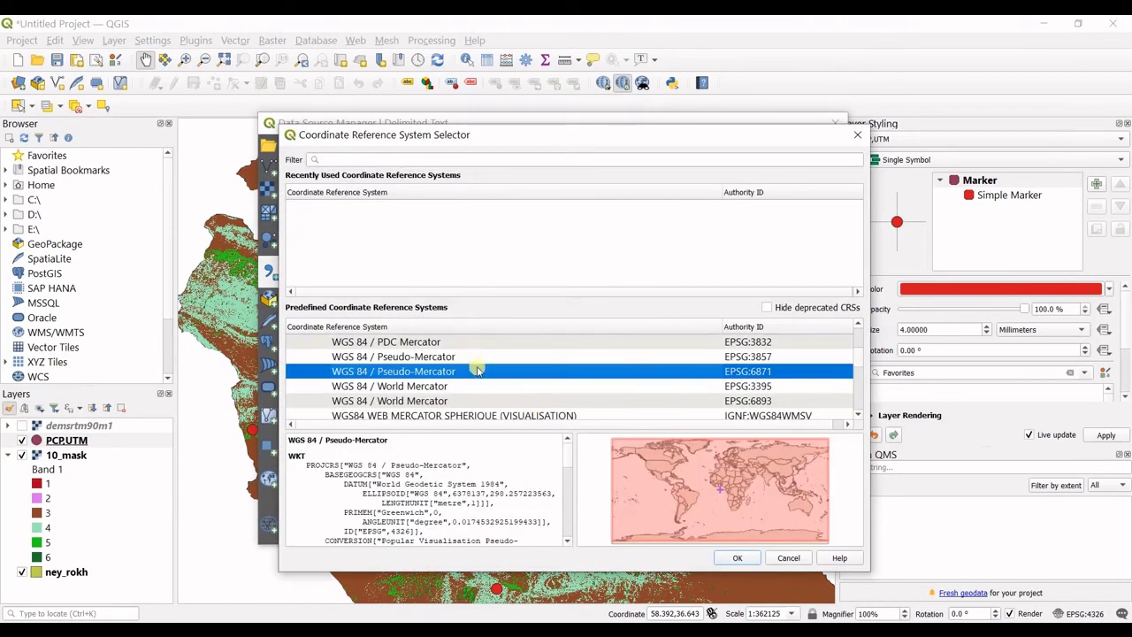
scroll(607, 379, down, 6)
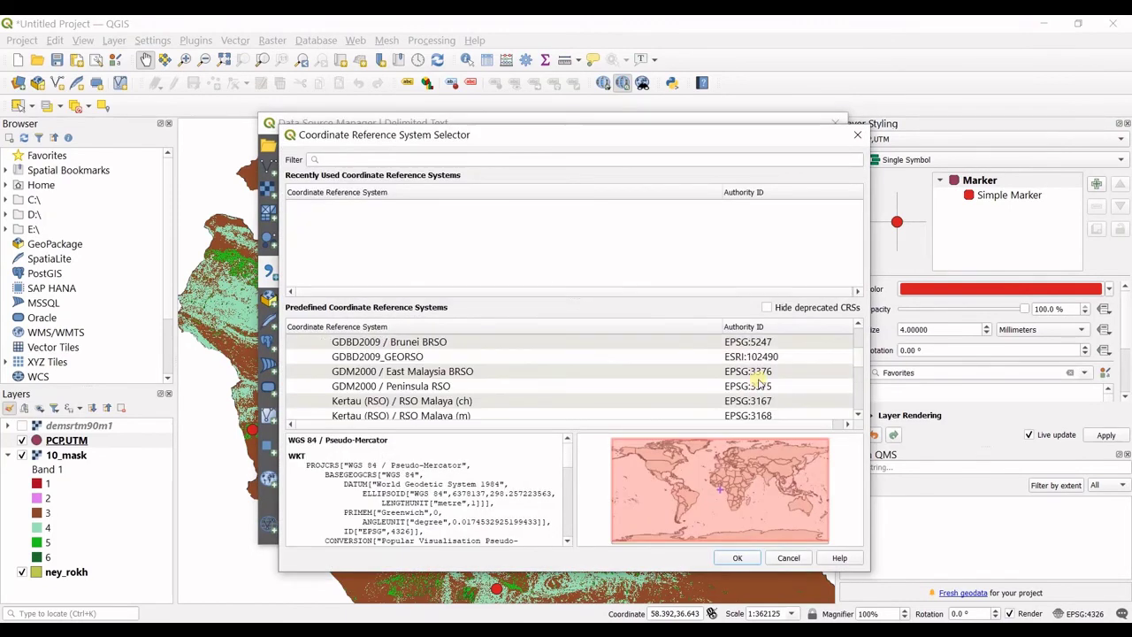
- Filter the CRS list for 'WGS 84' and pick WGS 84 / UTM zone 40N (EPSG:32640)
click(465, 165)
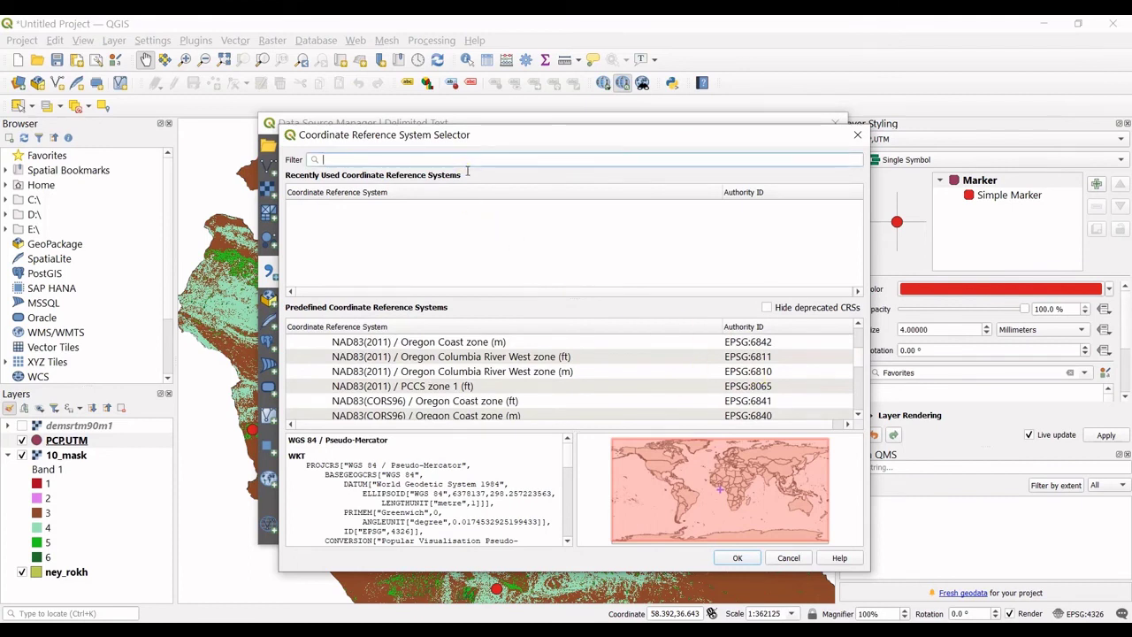
text(W)
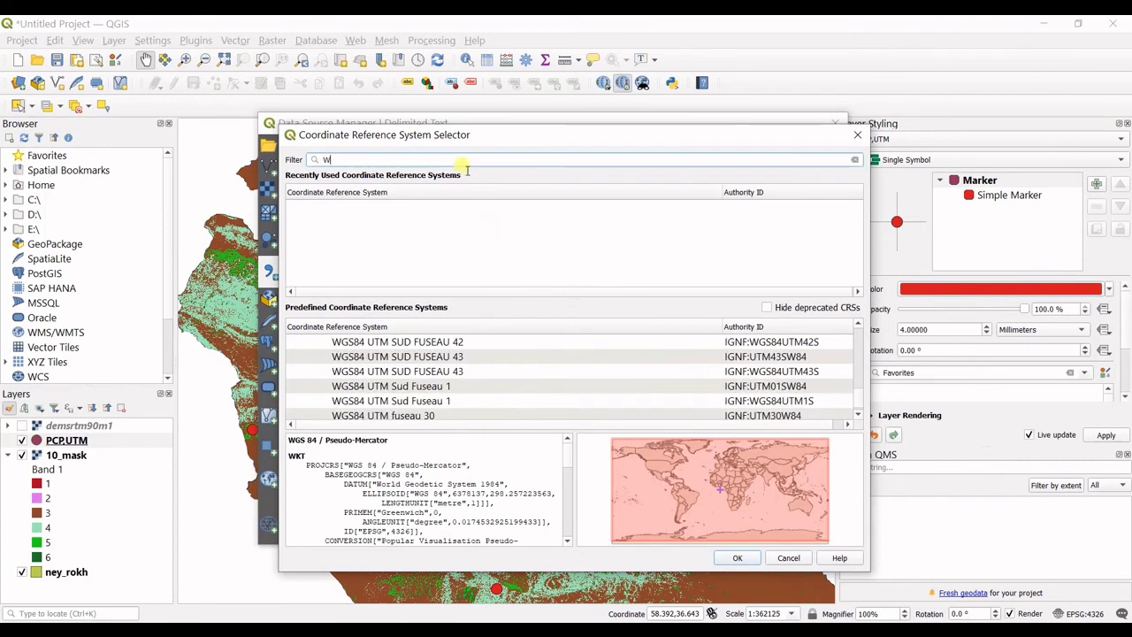
text(GS 84)
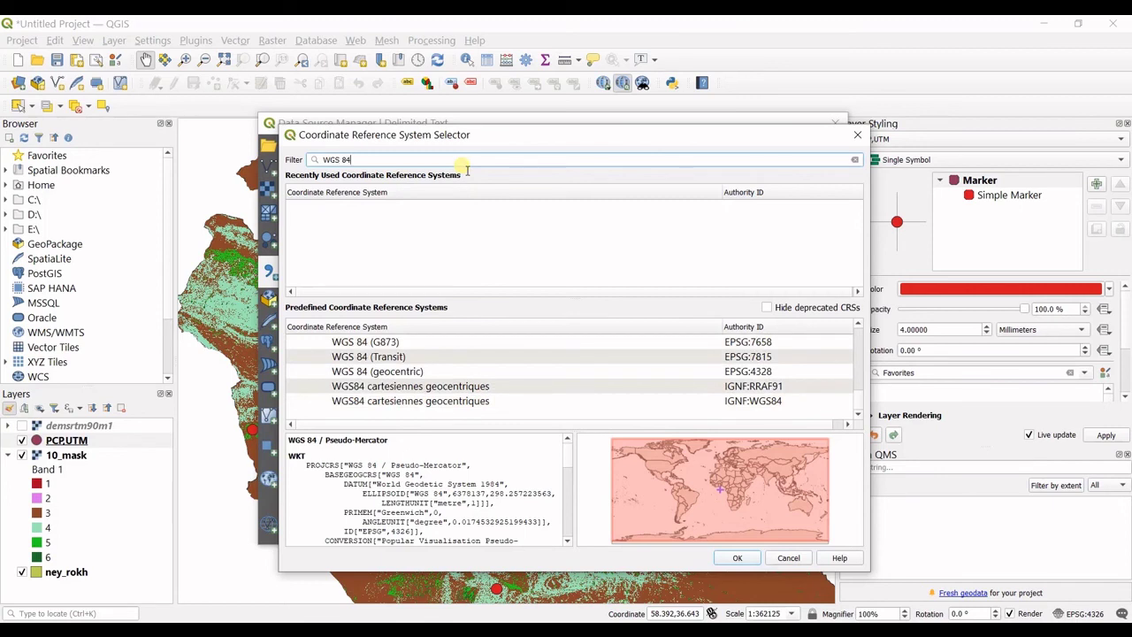
scroll(477, 382, up, 2)
scroll(473, 387, down, 10)
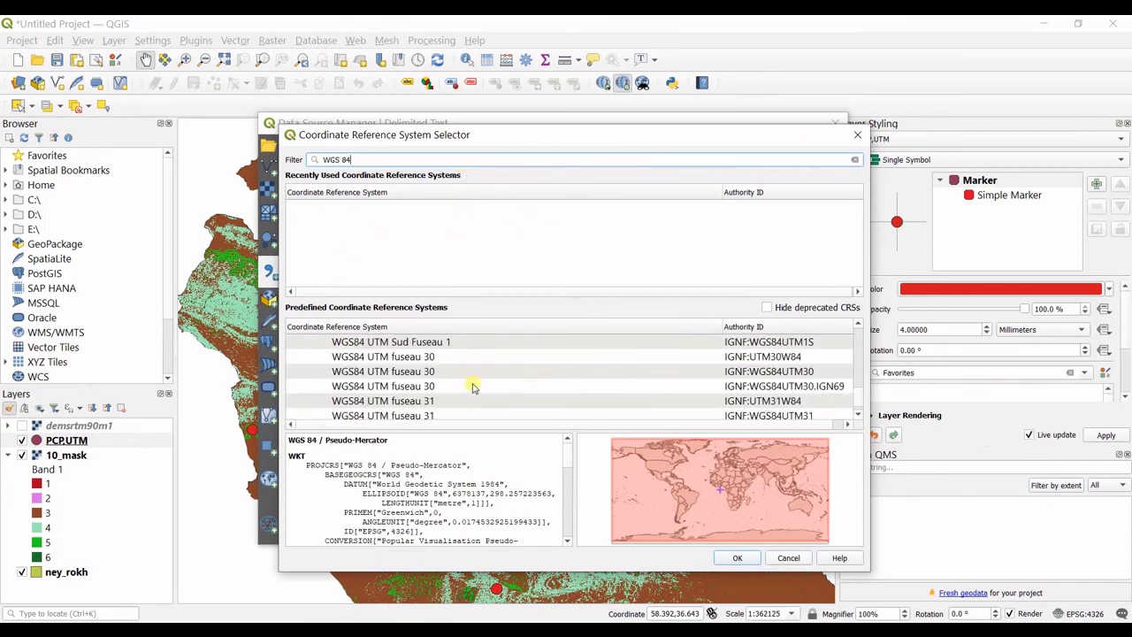
scroll(468, 394, up, 10)
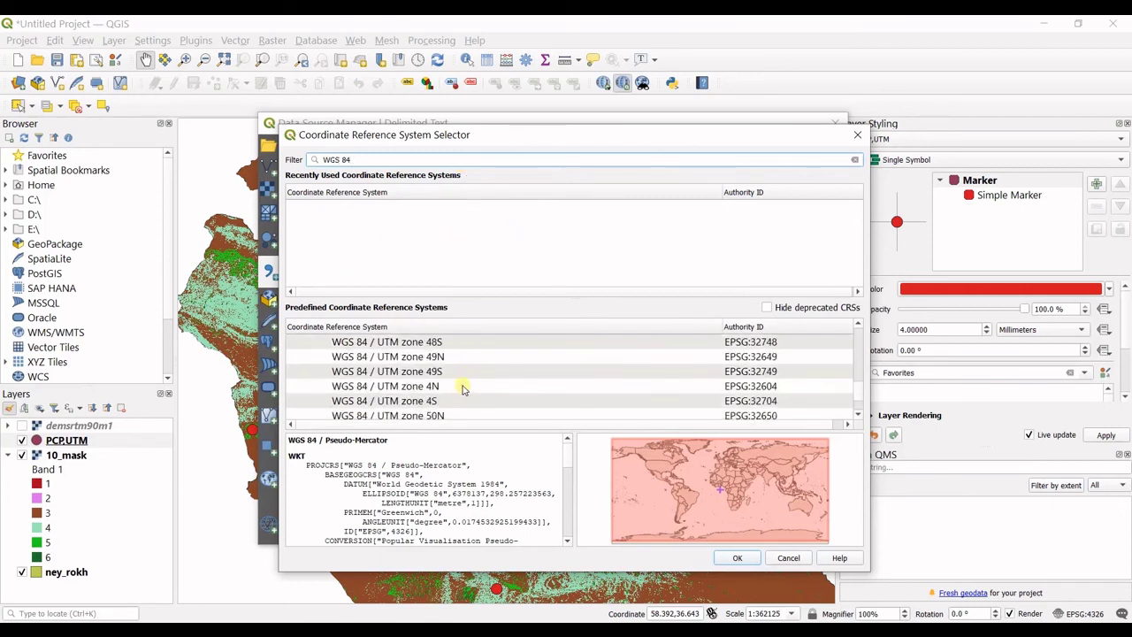
scroll(394, 363, up, 5)
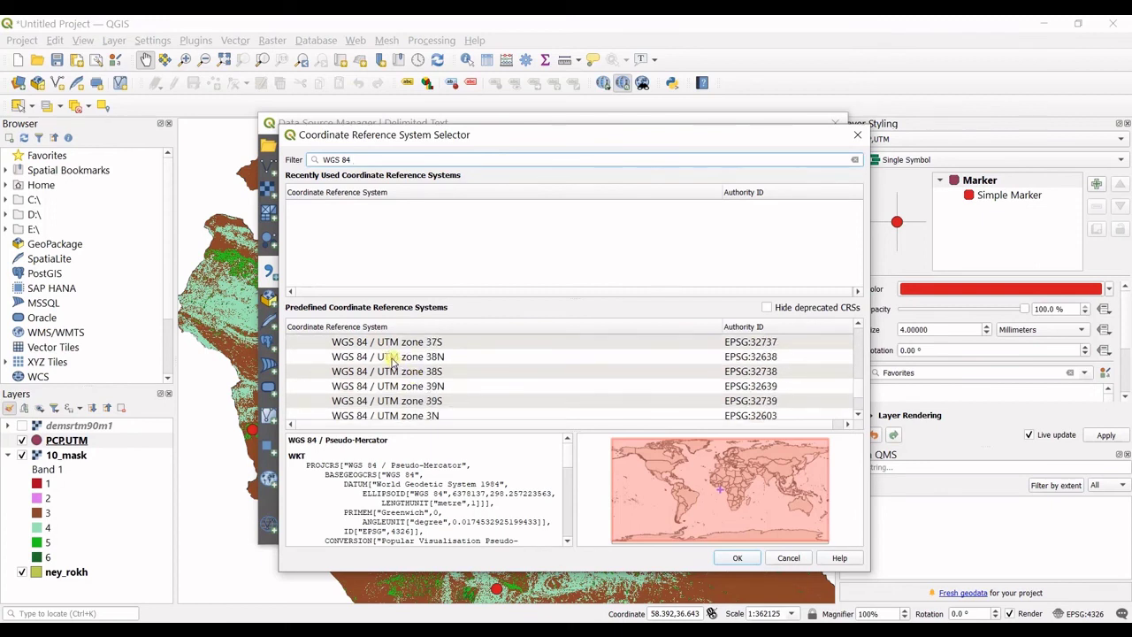
scroll(402, 389, down, 2)
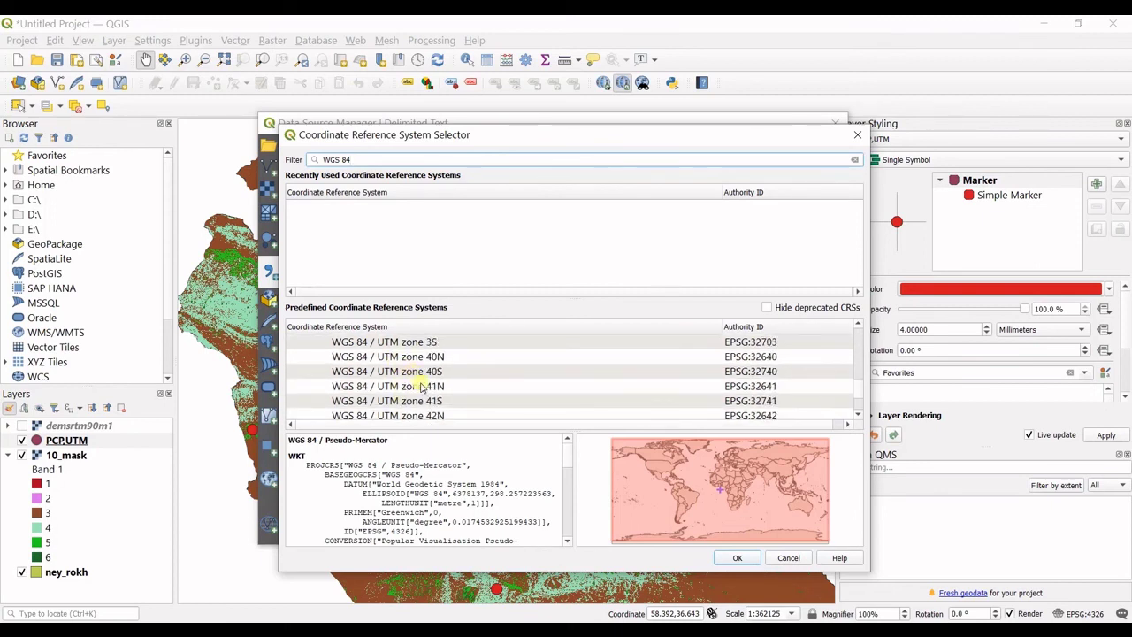
click(418, 358)
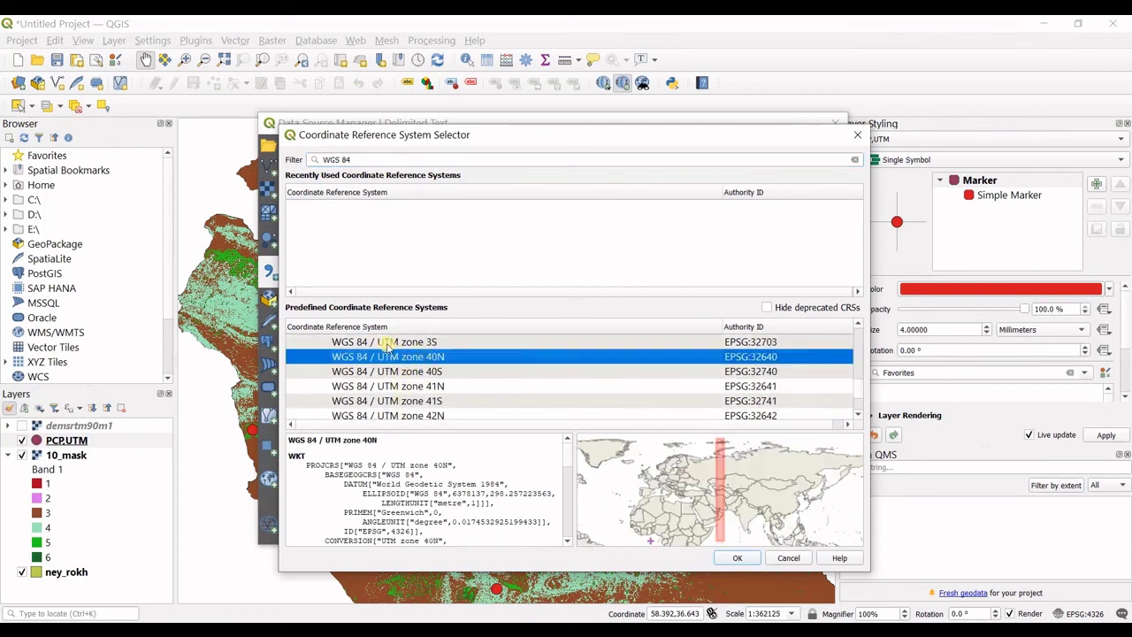
- Add pcp_fork_new as points in EPSG:32640 and enlarge its markers to 3 mm
click(738, 557)
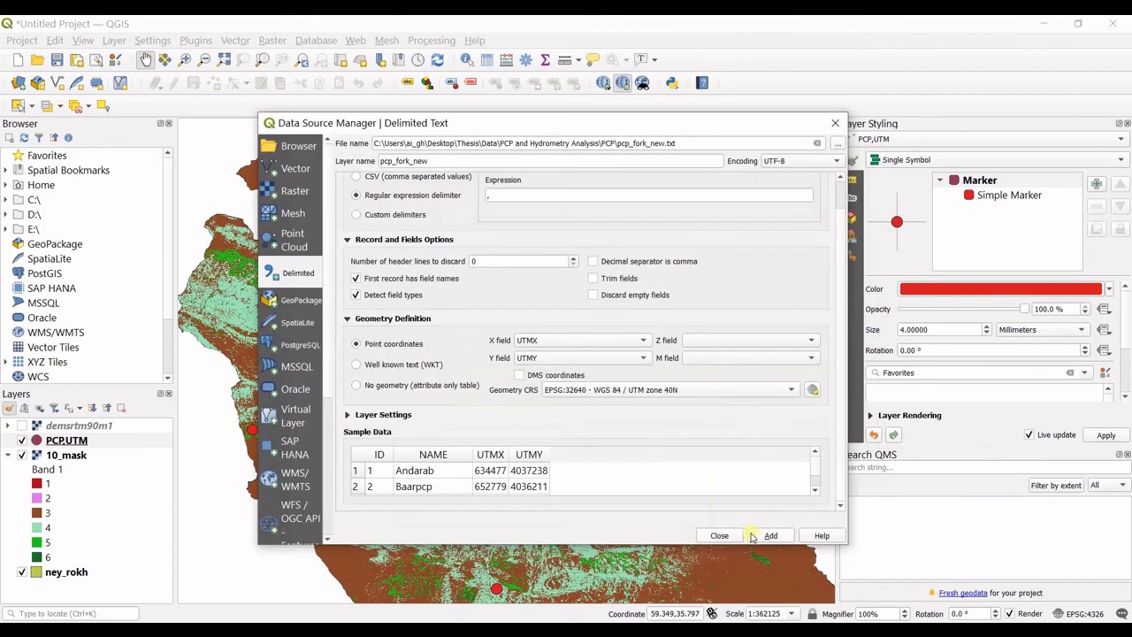
click(765, 537)
click(718, 534)
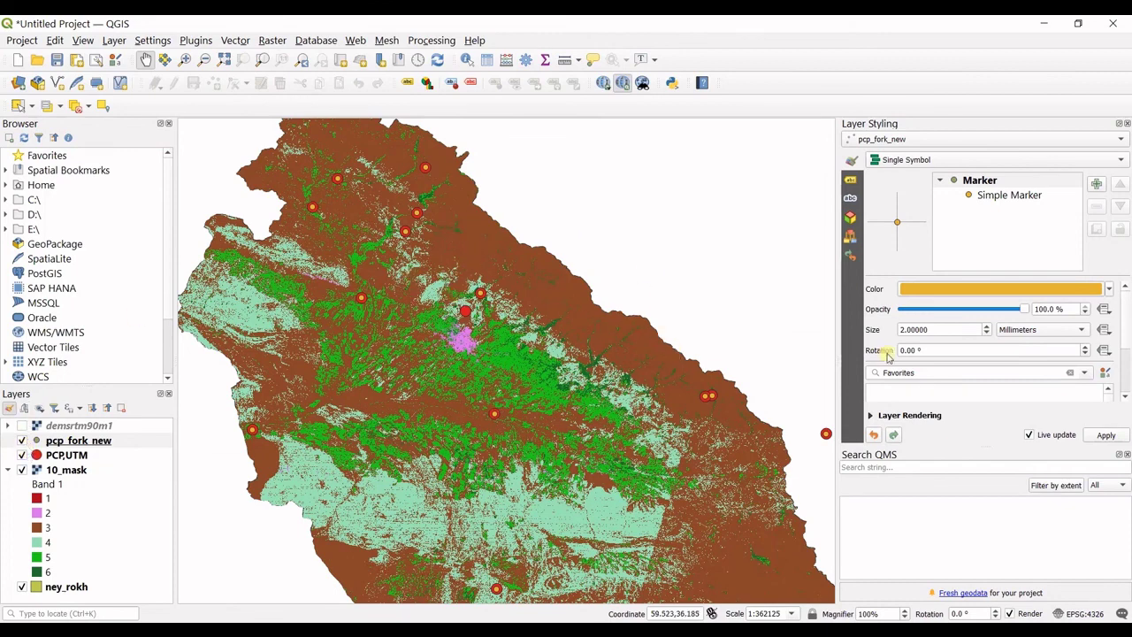
click(988, 325)
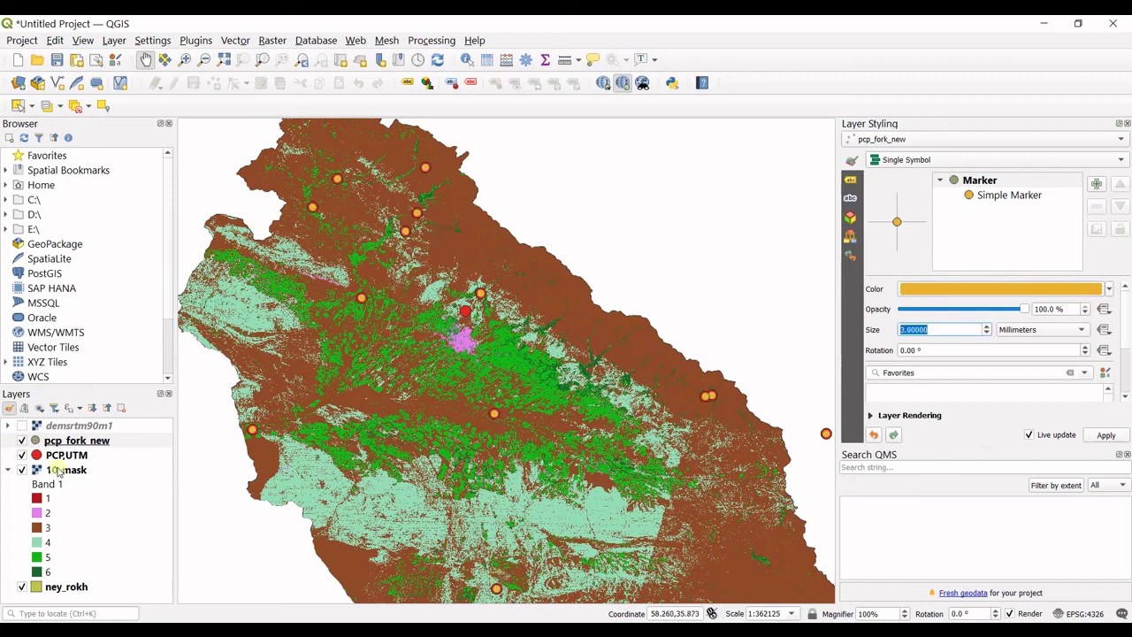
- Hide the 10_mask land-use raster, leaving the ney_rokh boundary visible
click(22, 470)
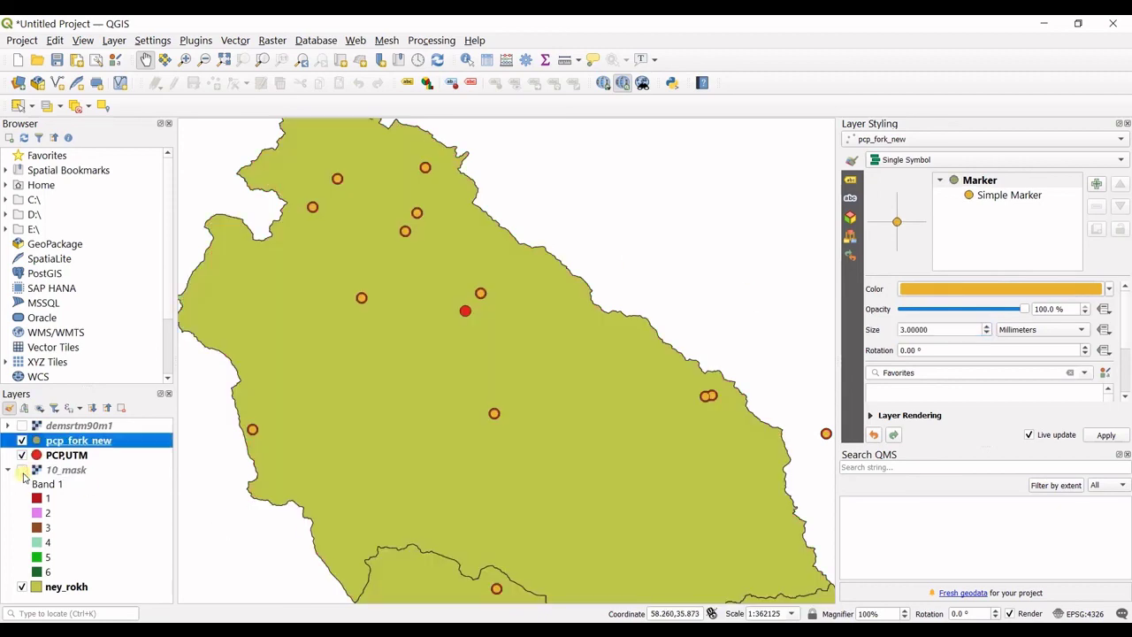
click(22, 587)
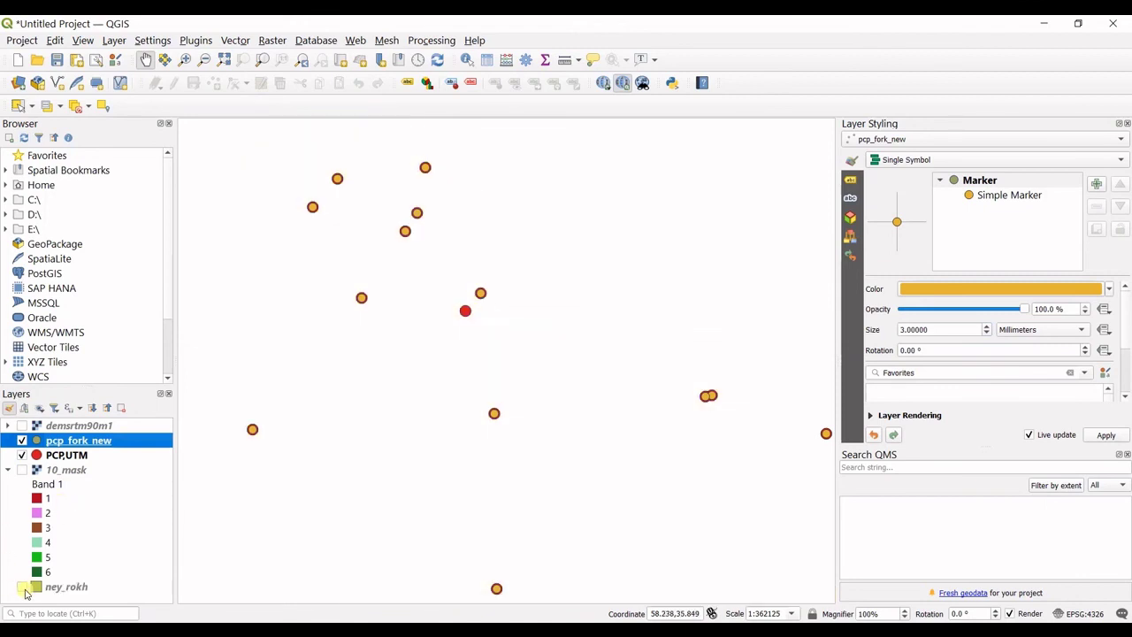
click(22, 587)
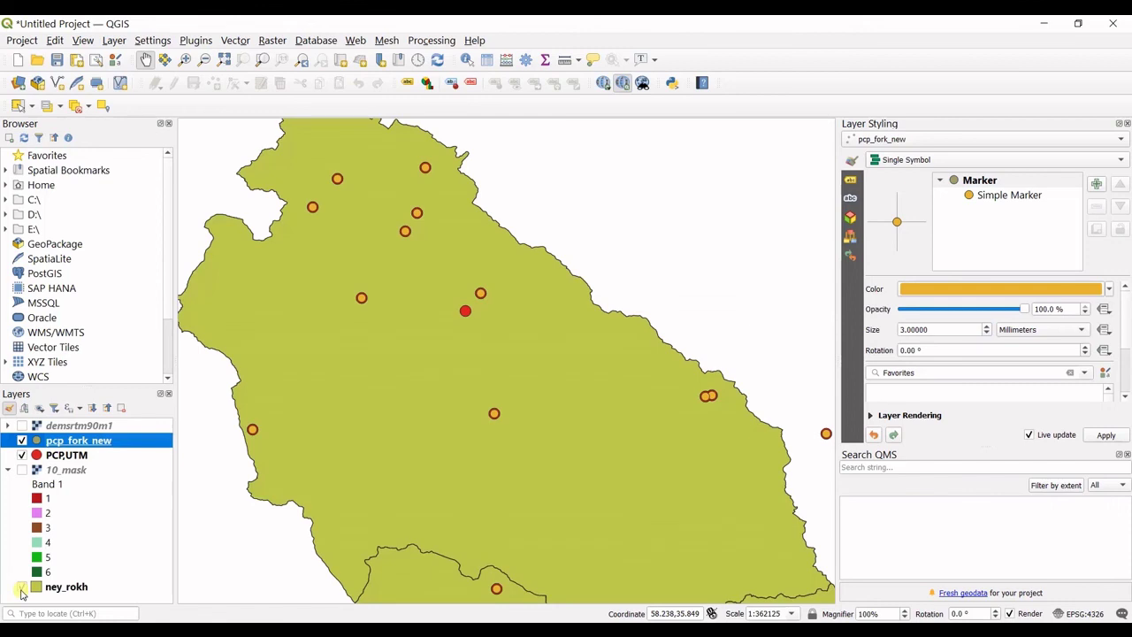